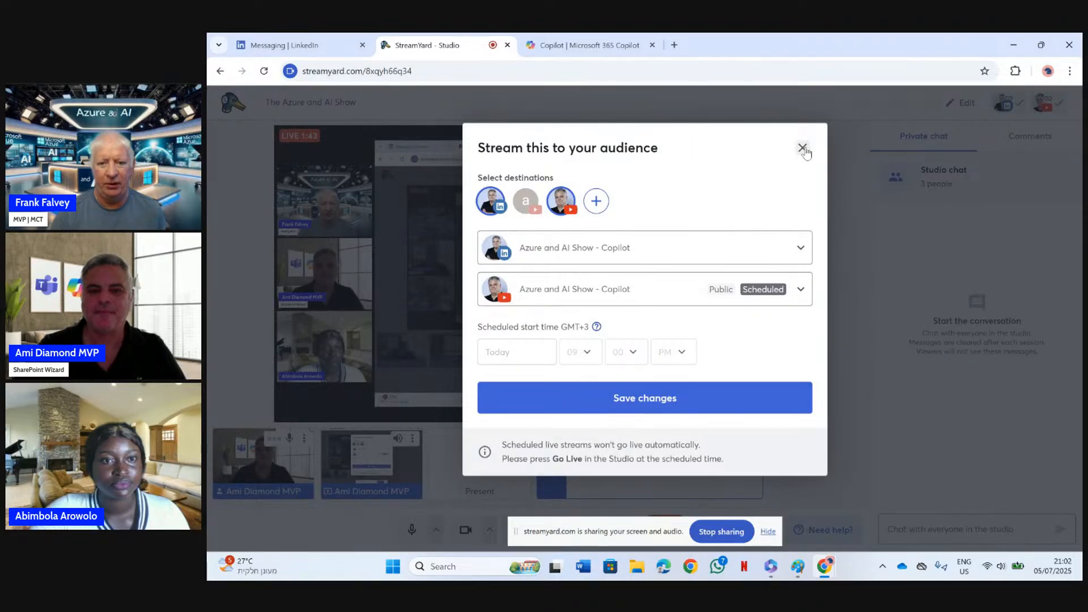
# Dismiss the stream destinations dialog and switch to the Search page in Microsoft 365 Copilot
pyautogui.click(802, 148)
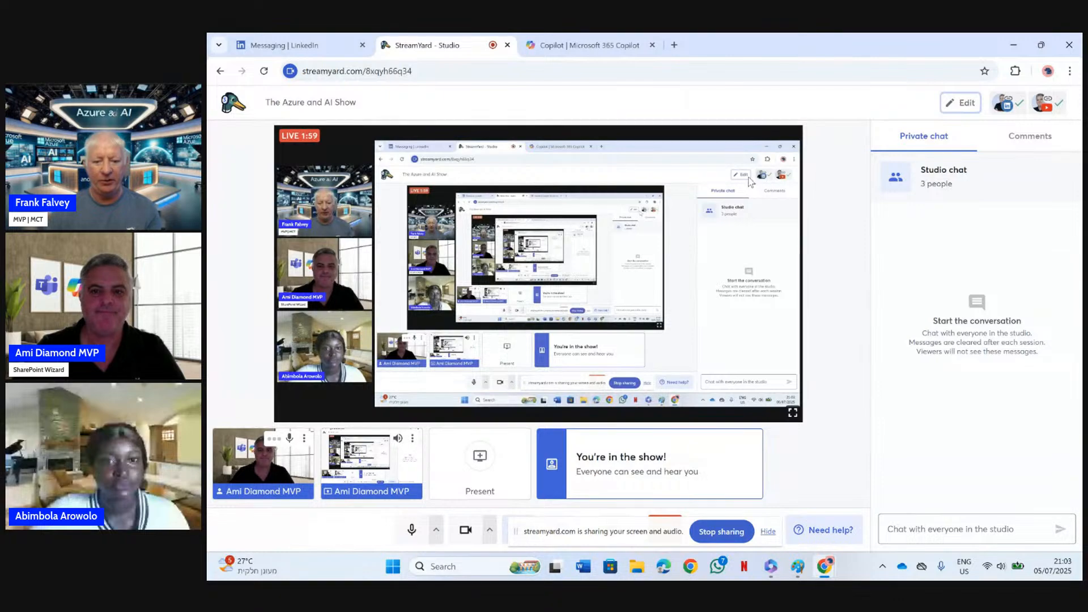
pyautogui.click(584, 57)
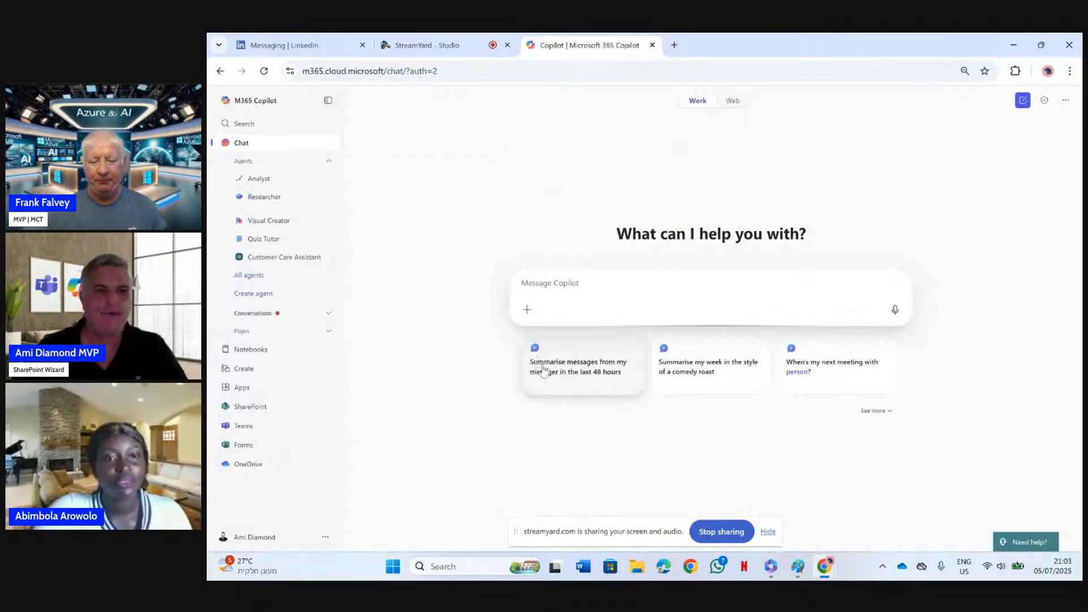
pyautogui.click(267, 124)
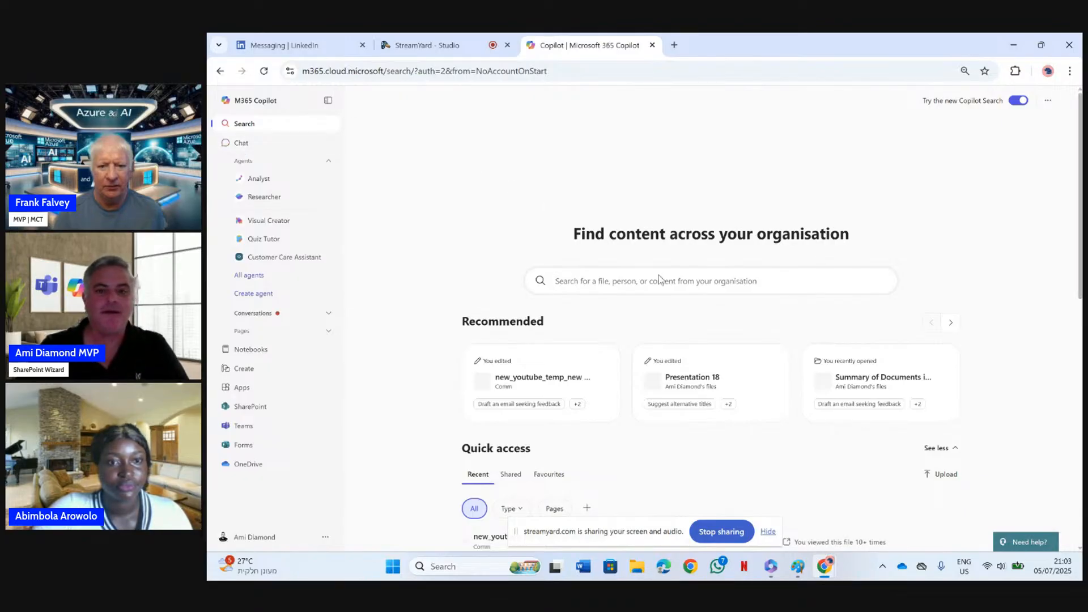
# Look up "demo" in the organisation-wide Copilot Search to view the suggested files and sites
pyautogui.click(680, 283)
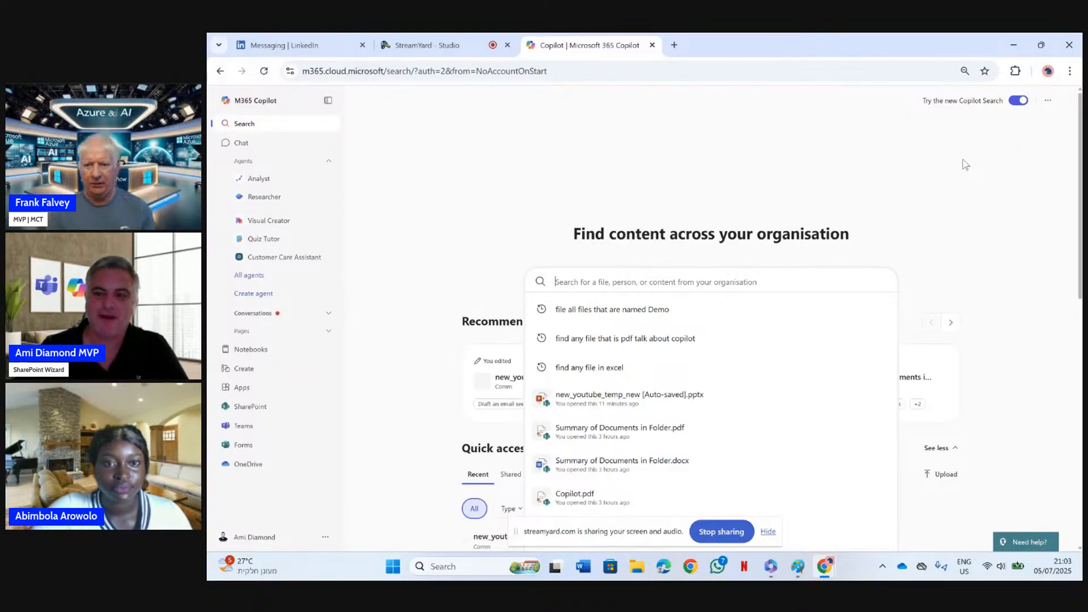
pyautogui.click(937, 202)
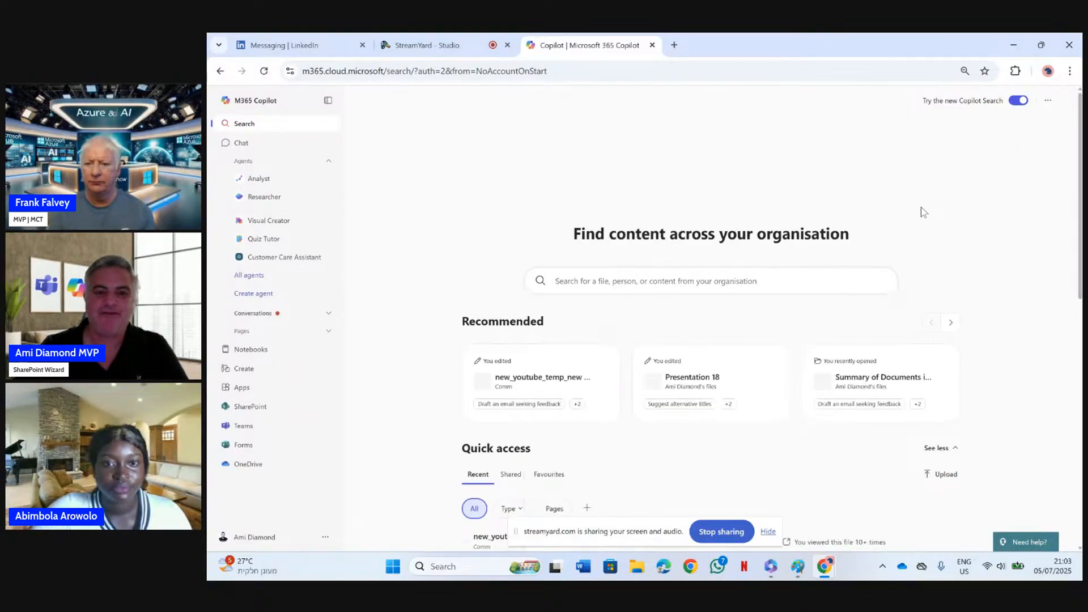
pyautogui.click(665, 278)
pyautogui.write('demo')
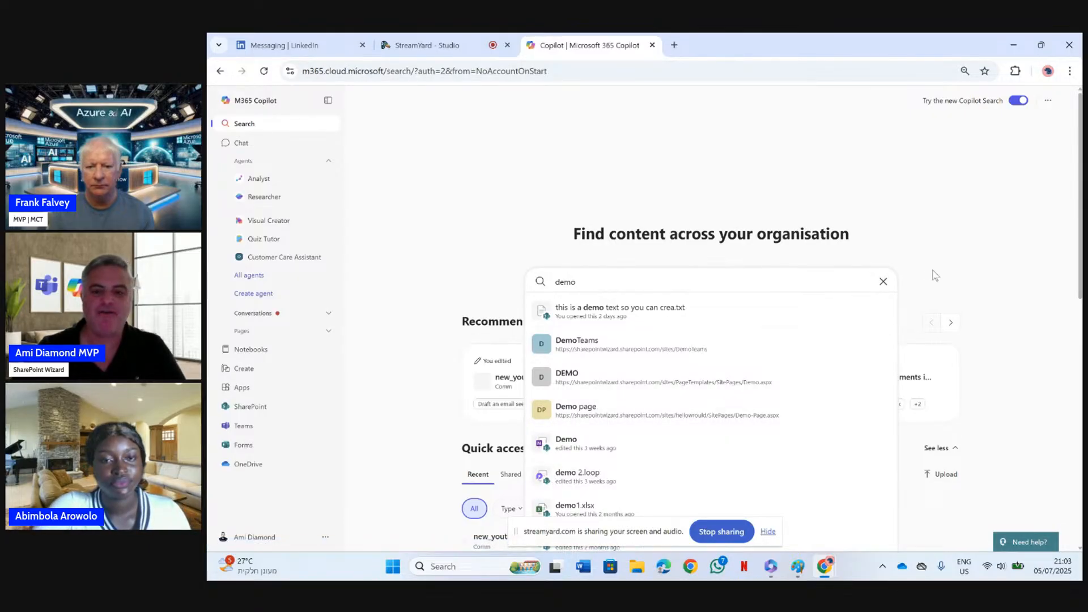
# Replace the search text with "show me all of the file with the demo" and run the search
pyautogui.click(883, 282)
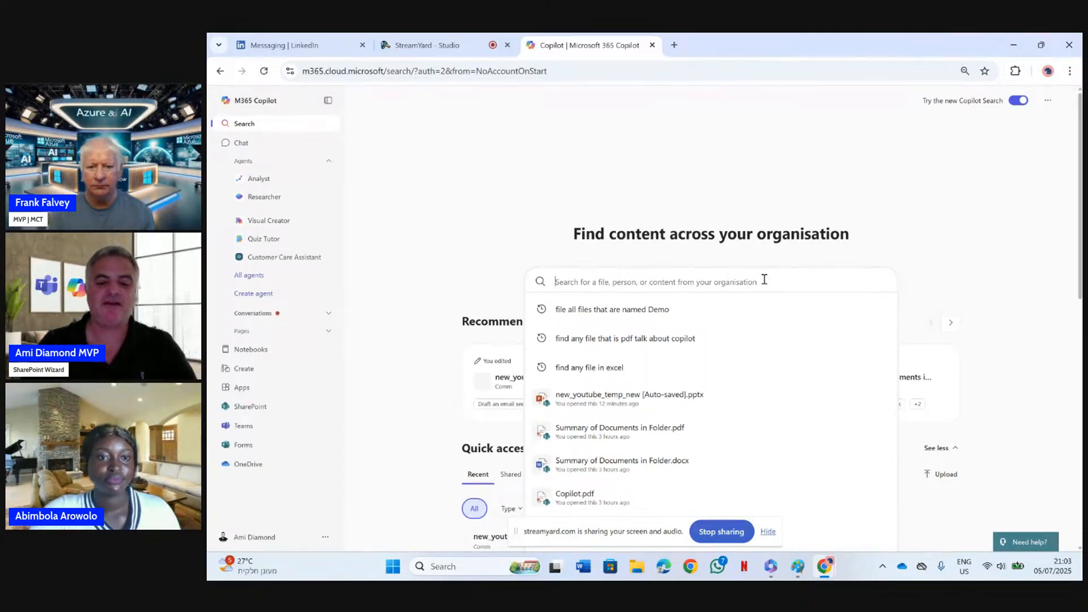
pyautogui.write('show me all ')
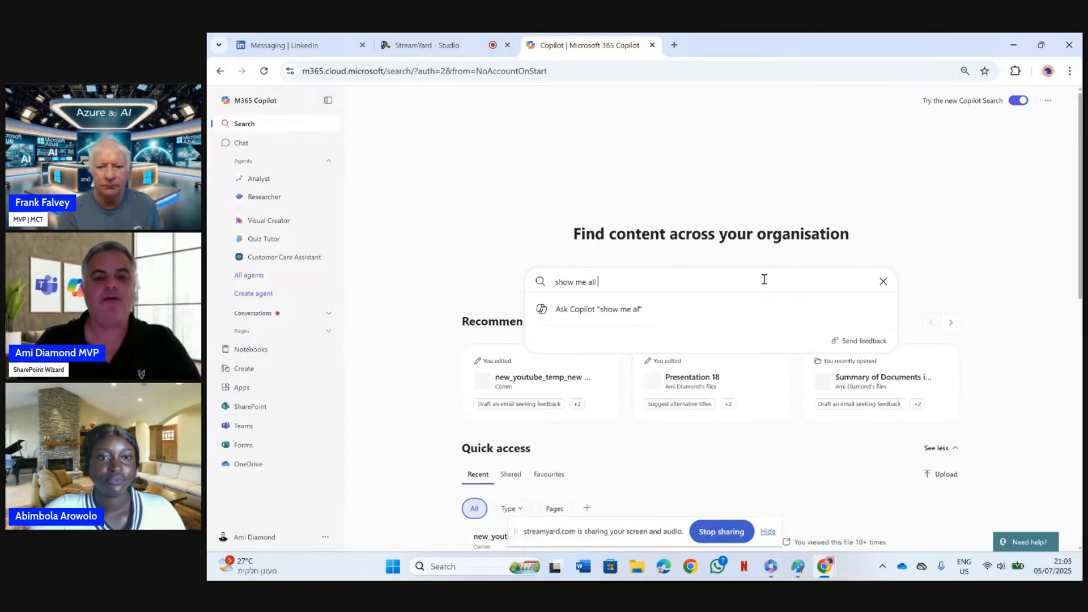
pyautogui.write('of the file with the')
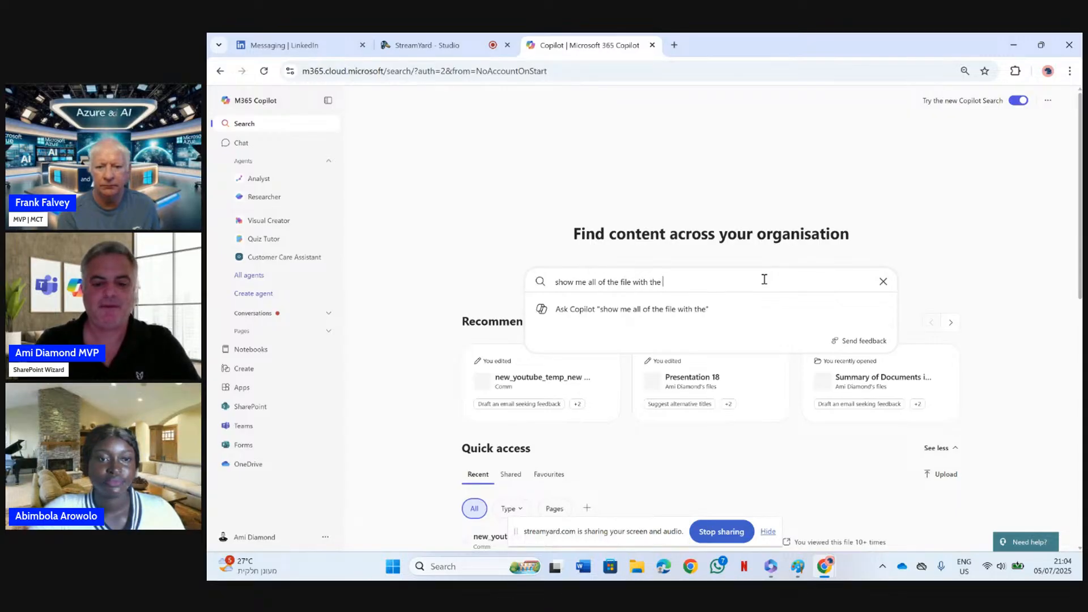
pyautogui.write(' demo')
pyautogui.press('Return')
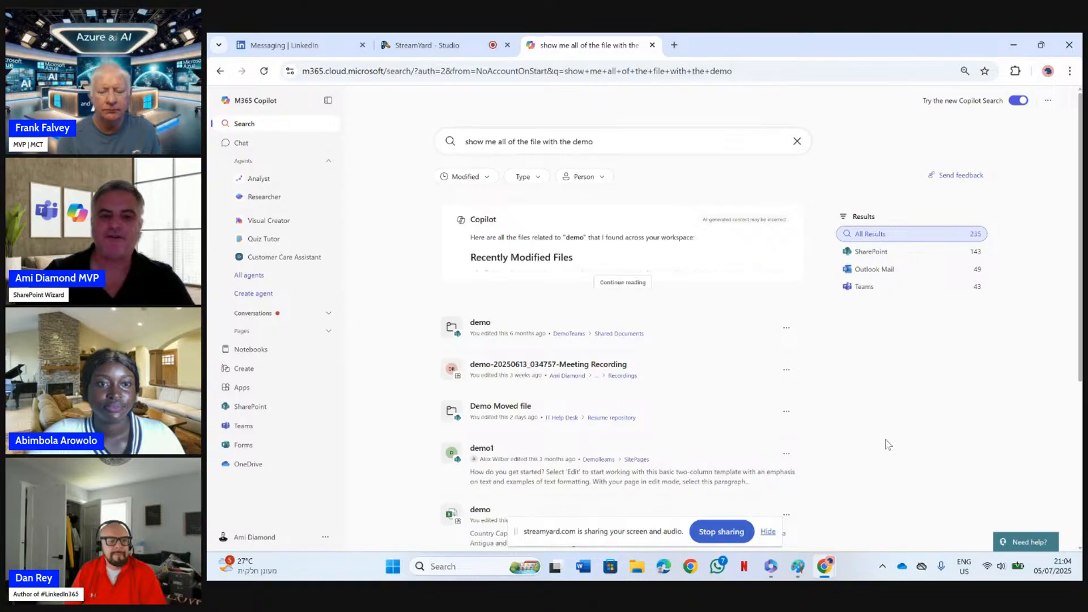
# Expand Copilot's full answer above the search results and read through the listed files
pyautogui.click(630, 283)
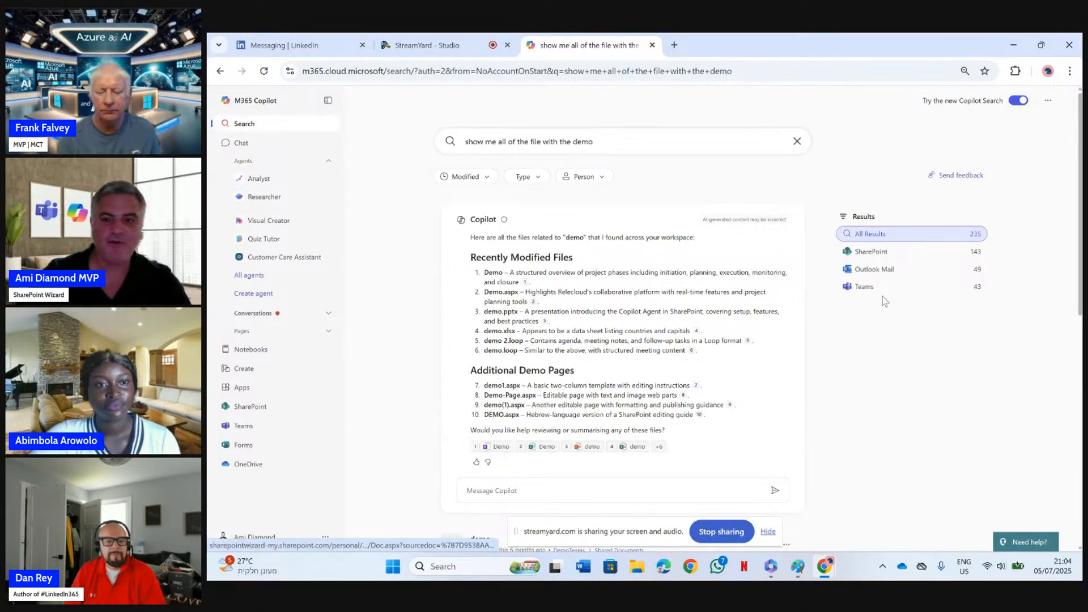
pyautogui.scroll(-4, 1080, 266)
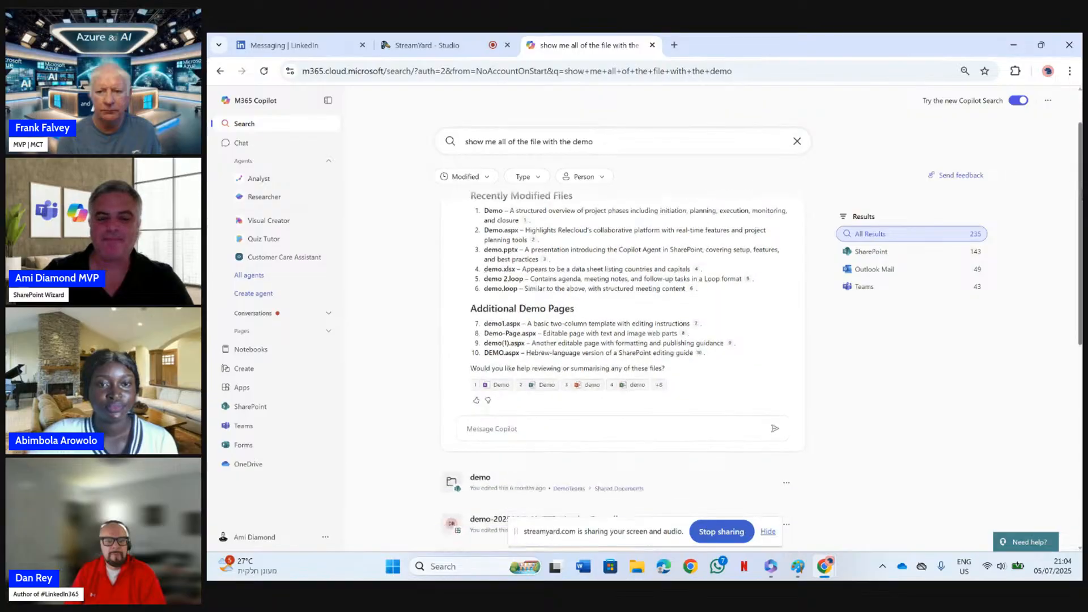
pyautogui.scroll(4, 1081, 266)
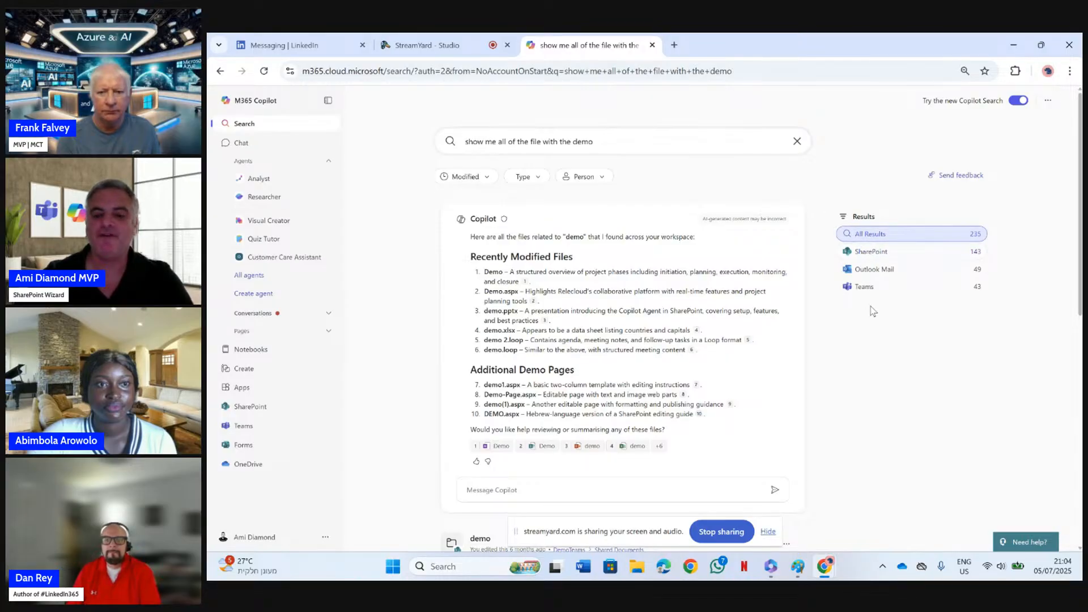
# Examine the Modified, Type and Person filter choices and look over the list of search results
pyautogui.click(486, 179)
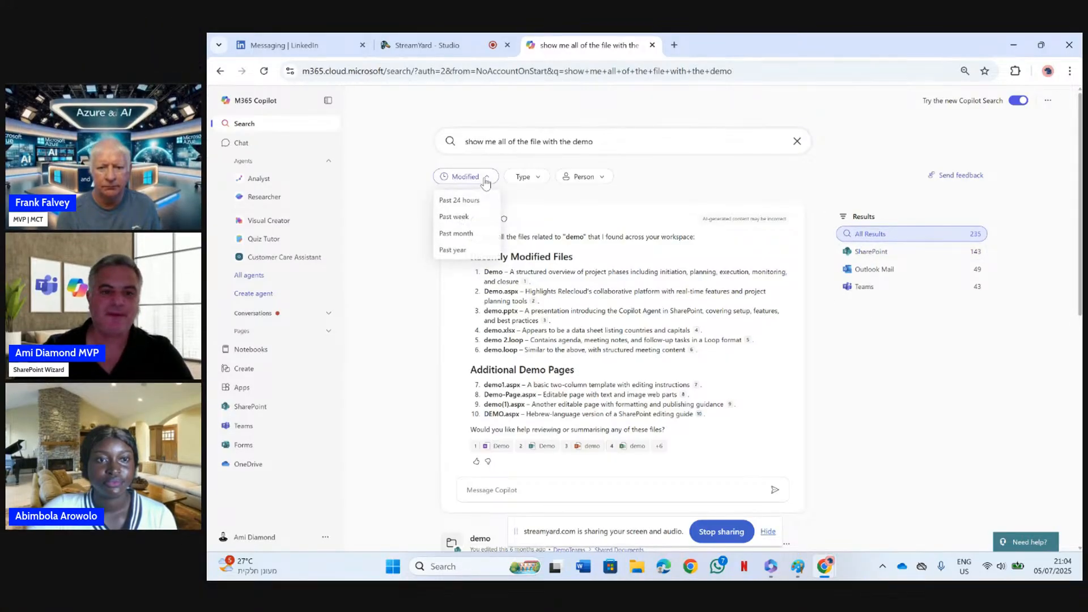
pyautogui.click(525, 177)
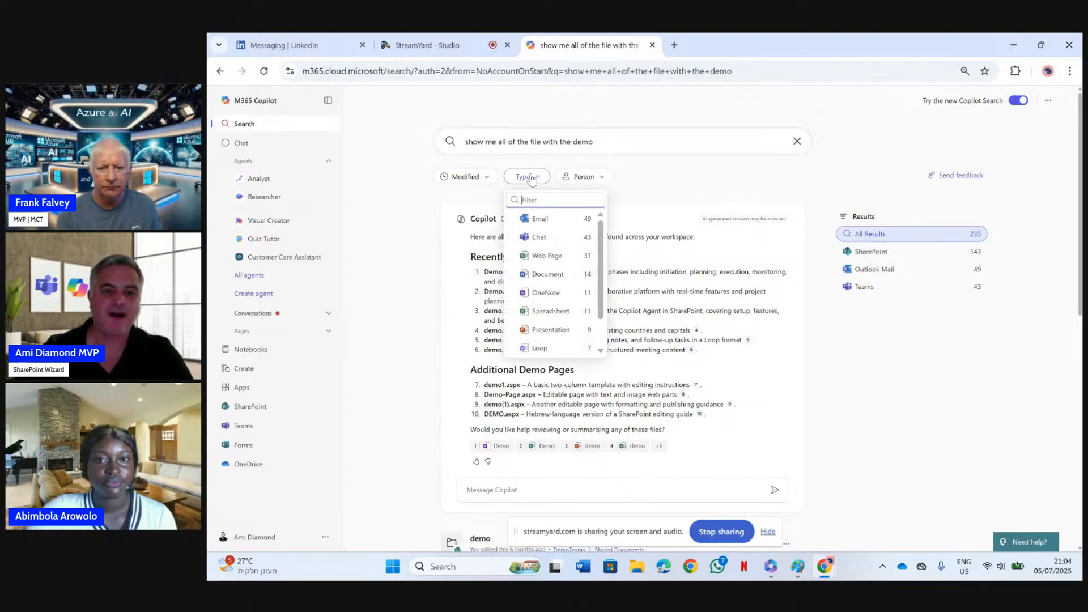
pyautogui.click(584, 177)
pyautogui.click(871, 239)
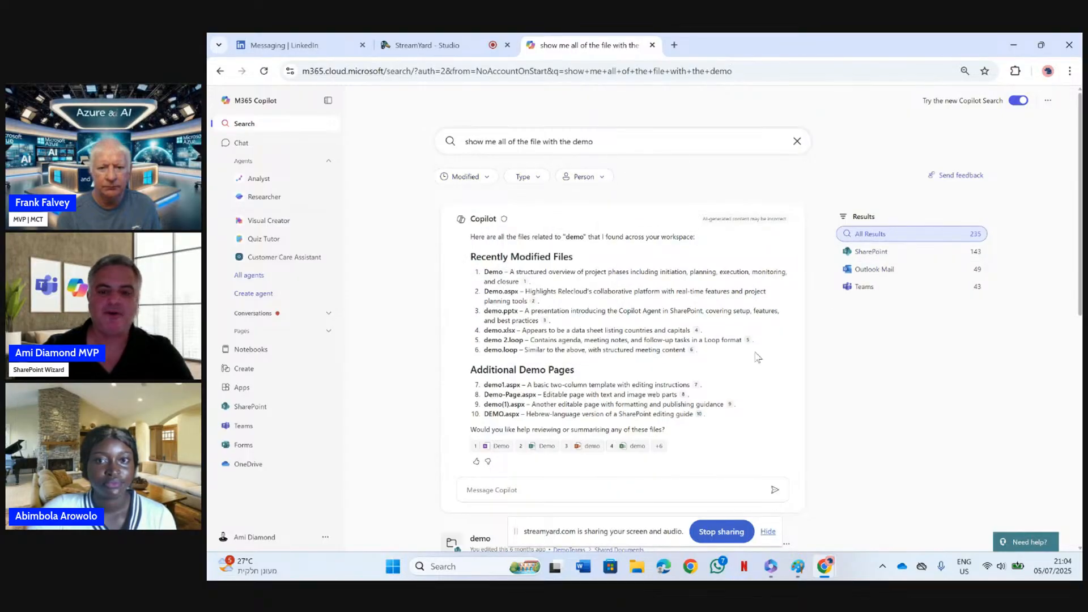
pyautogui.scroll(-10, 624, 340)
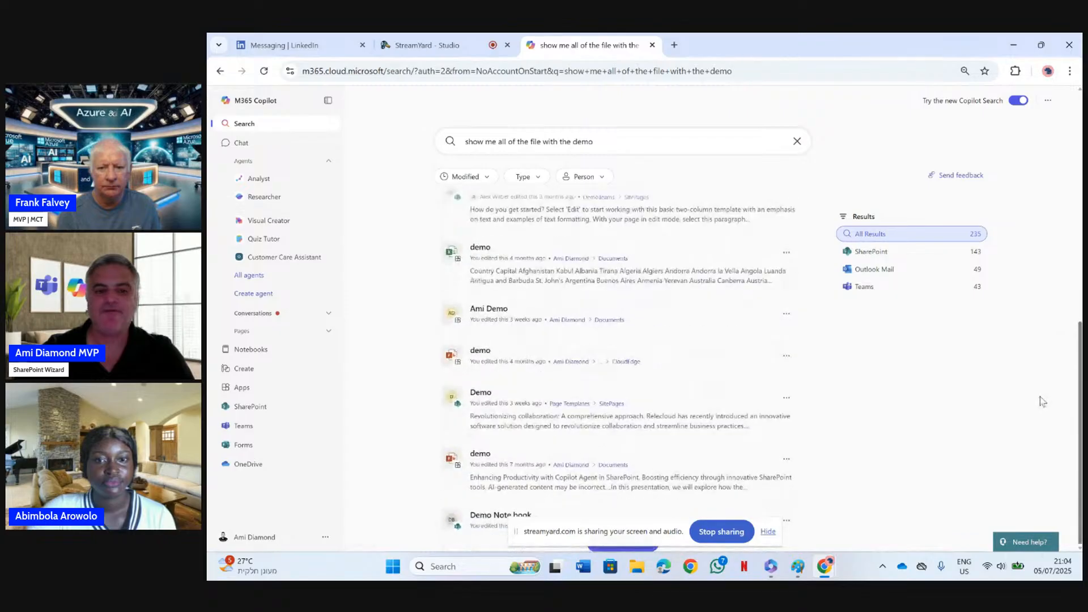
pyautogui.scroll(10, 624, 340)
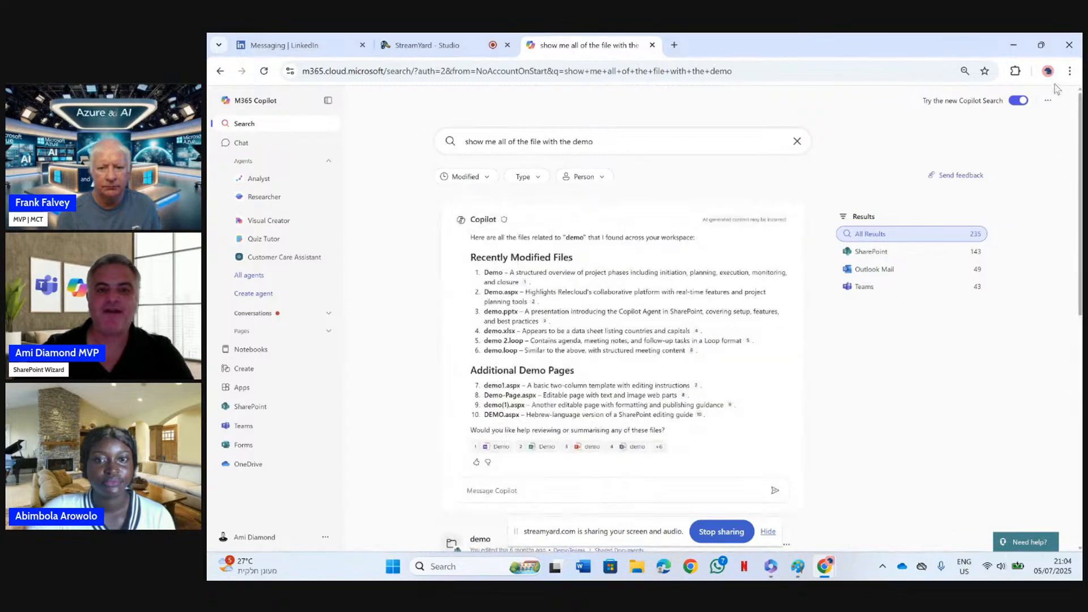
# Clear the previous query and look up "word" in Copilot Search to view its suggestions
pyautogui.click(797, 142)
pyautogui.click(873, 139)
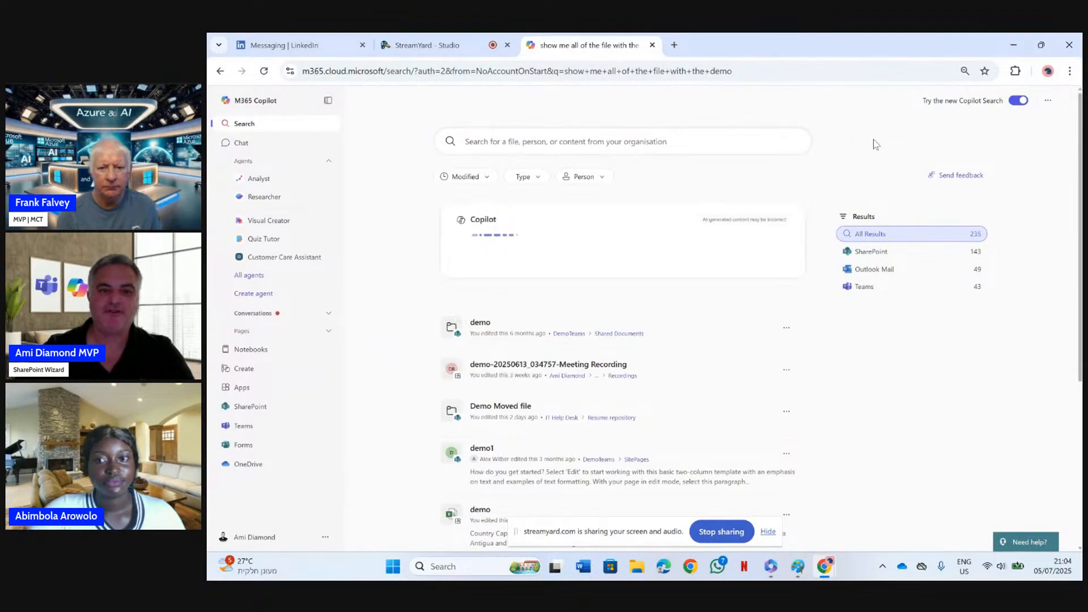
pyautogui.click(633, 139)
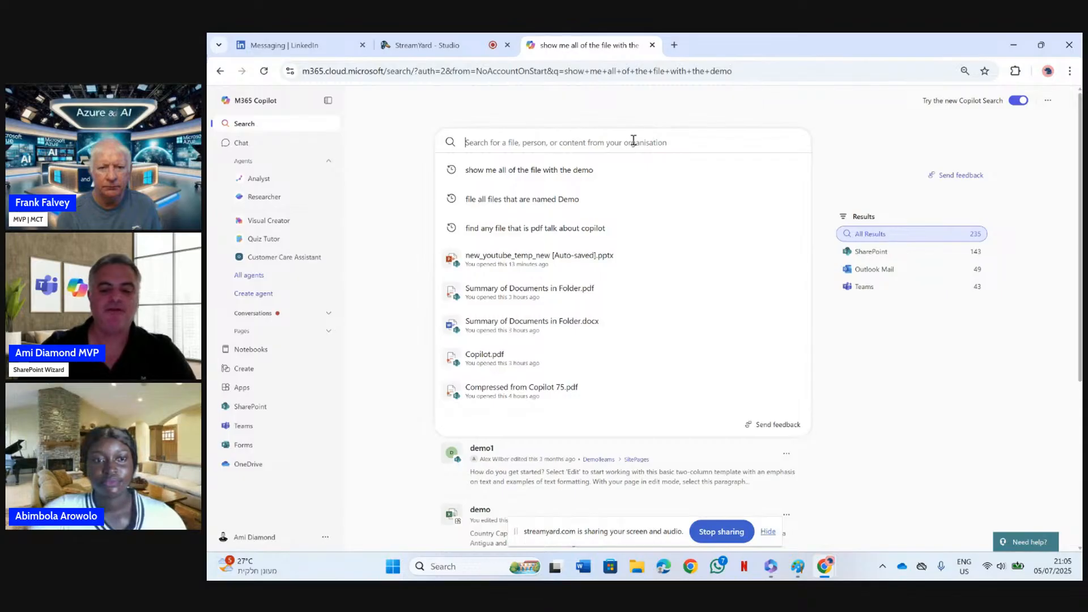
pyautogui.write('word')
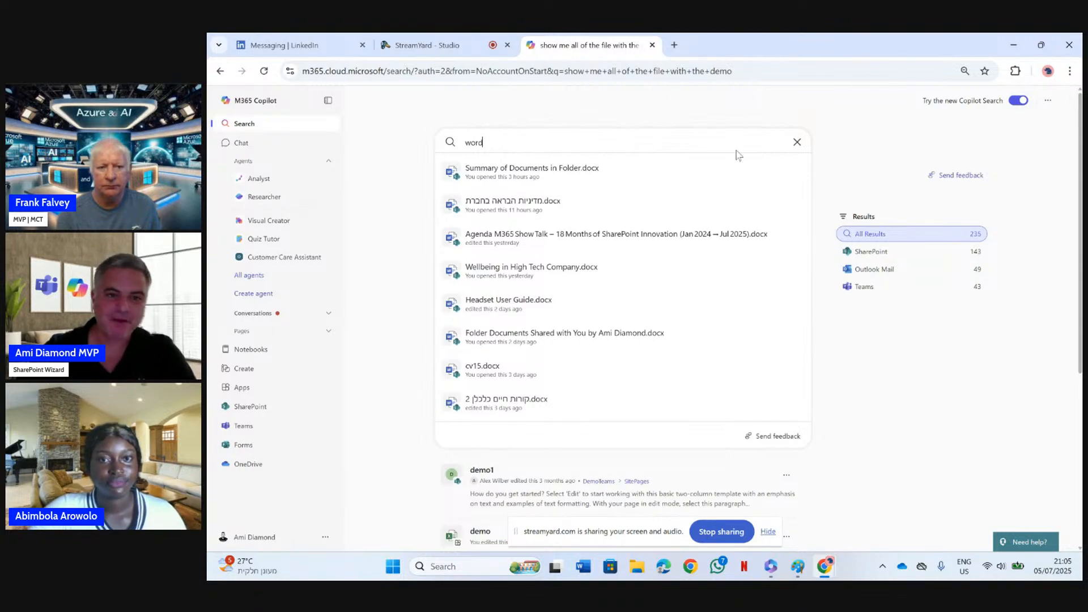
# Turn off the new Copilot Search and look up "word" in the classic search for comparison
pyautogui.click(1015, 101)
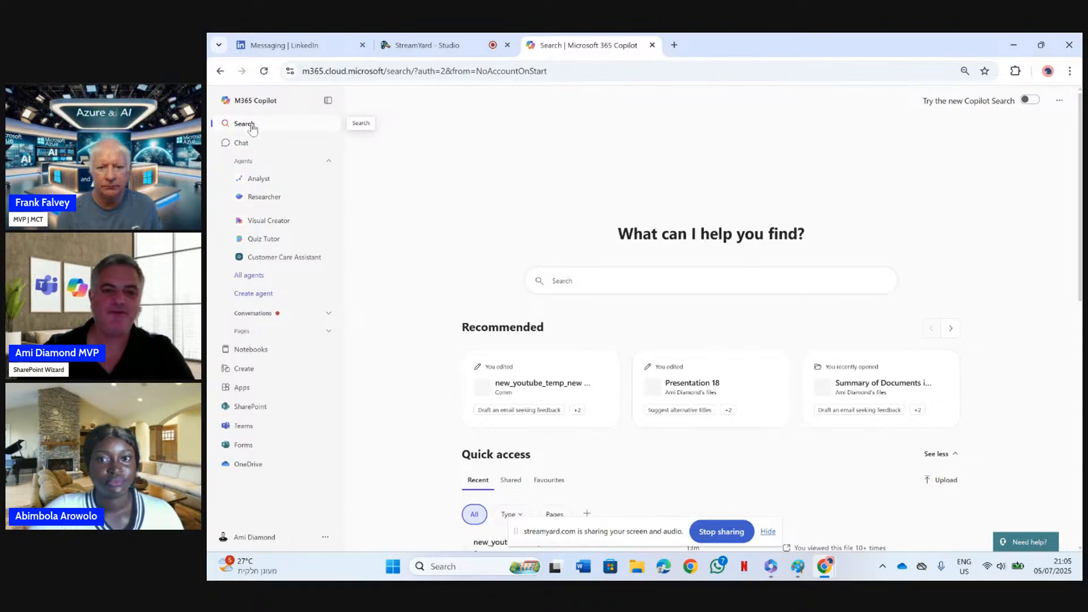
pyautogui.click(572, 276)
pyautogui.write('w')
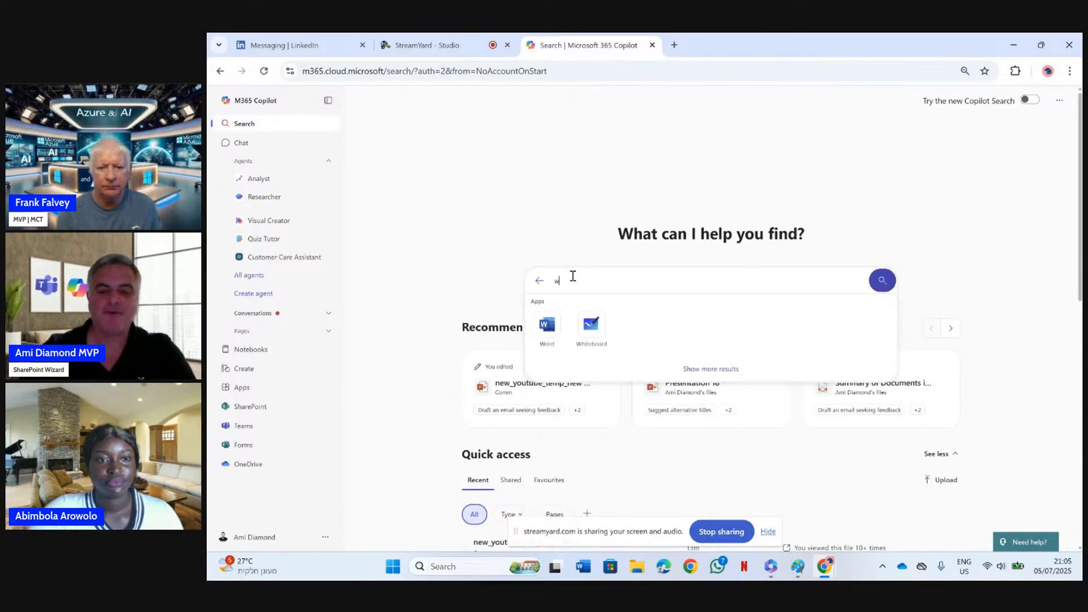
pyautogui.write('ord')
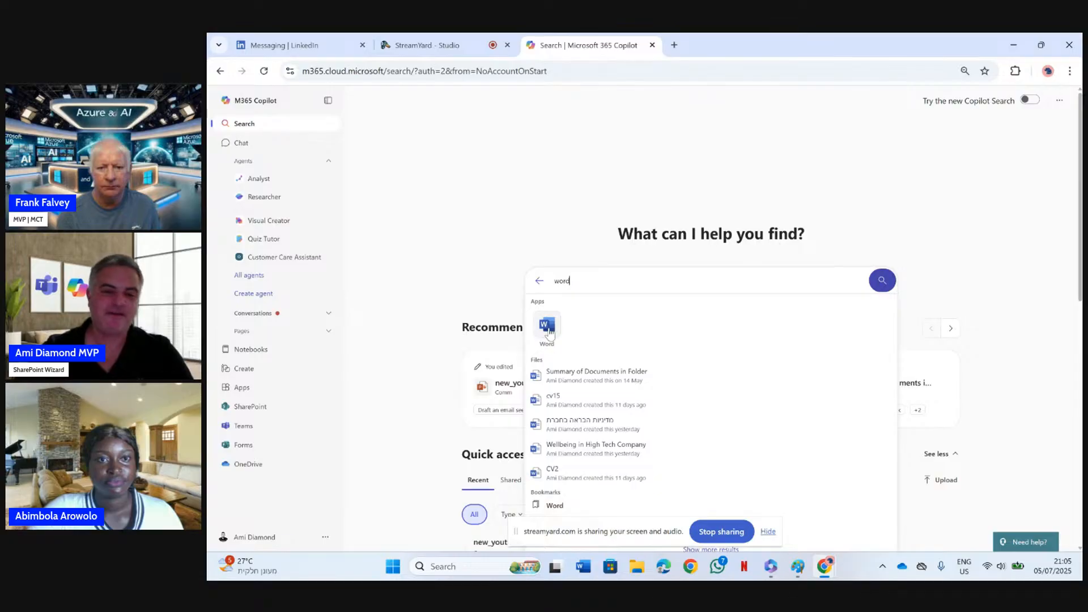
# Turn the new Copilot Search back on, enter "word" as the query, and clear it again
pyautogui.click(1028, 102)
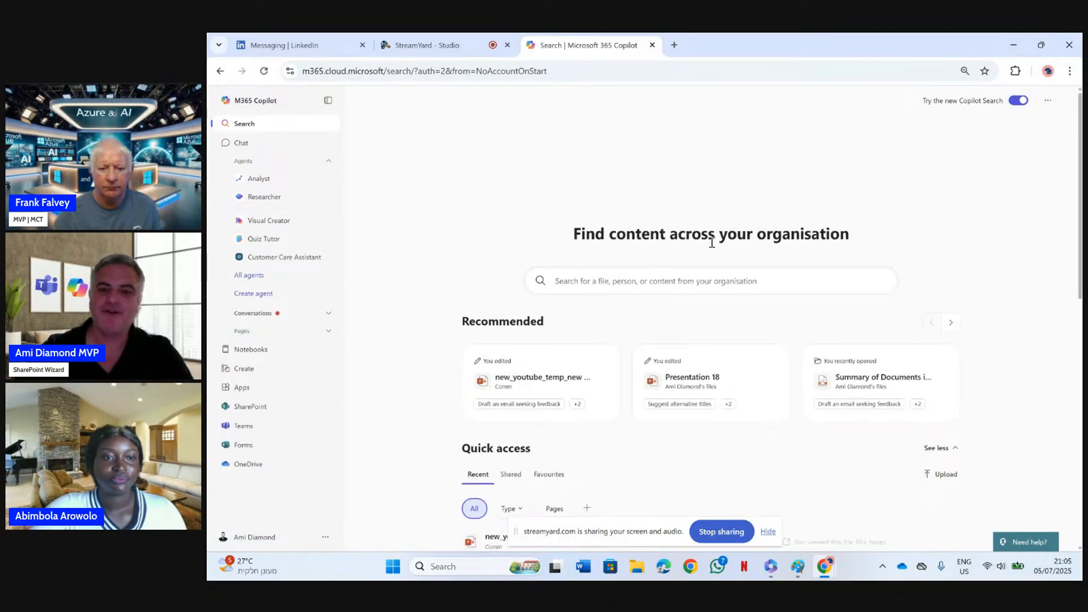
pyautogui.click(682, 282)
pyautogui.write('word')
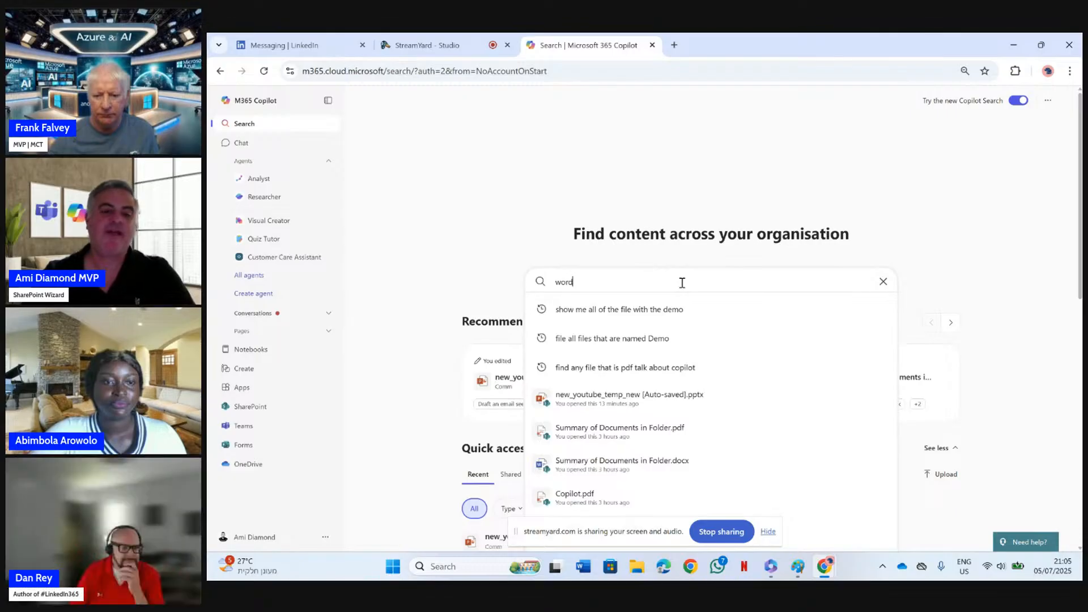
pyautogui.press('BackSpace')
pyautogui.press('BackSpace')
pyautogui.press('BackSpace')
pyautogui.press('BackSpace')
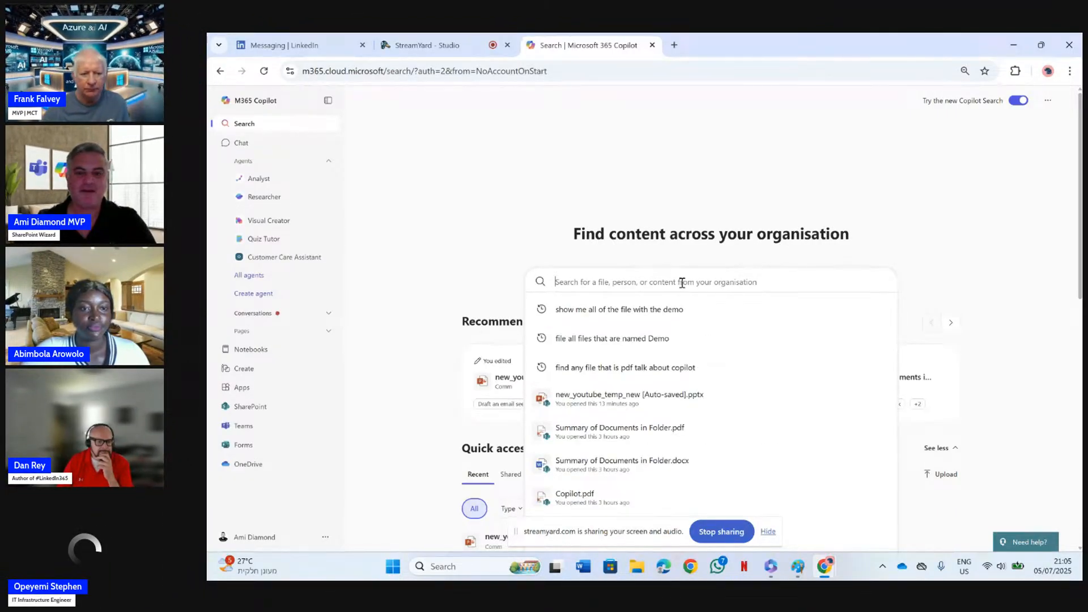
pyautogui.click(739, 204)
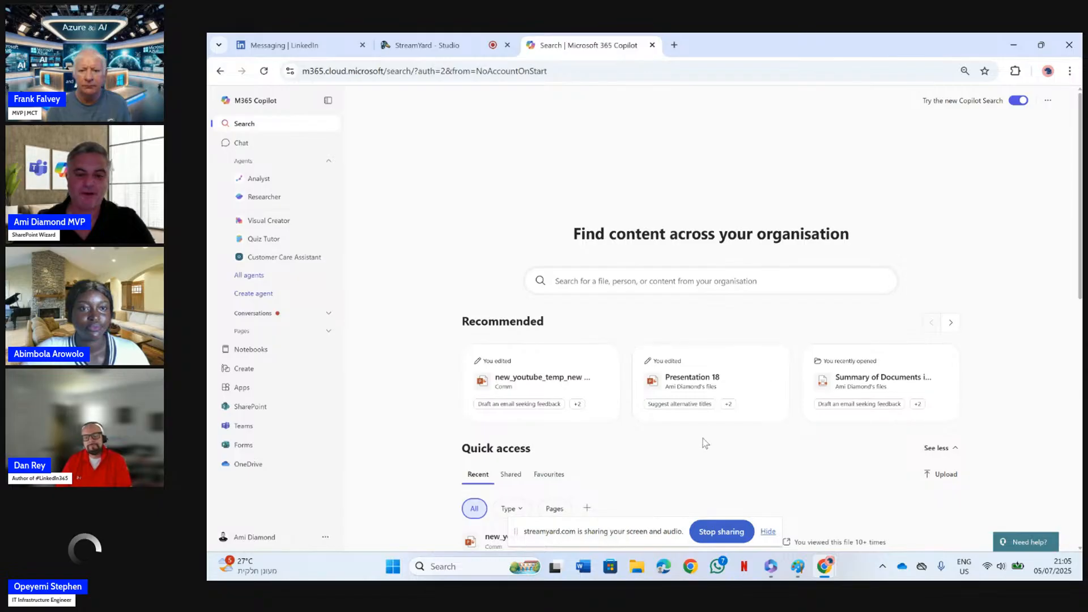
# Pin the Word app to the Copilot navigation and test its shortcut, closing the opened Word page
pyautogui.click(241, 390)
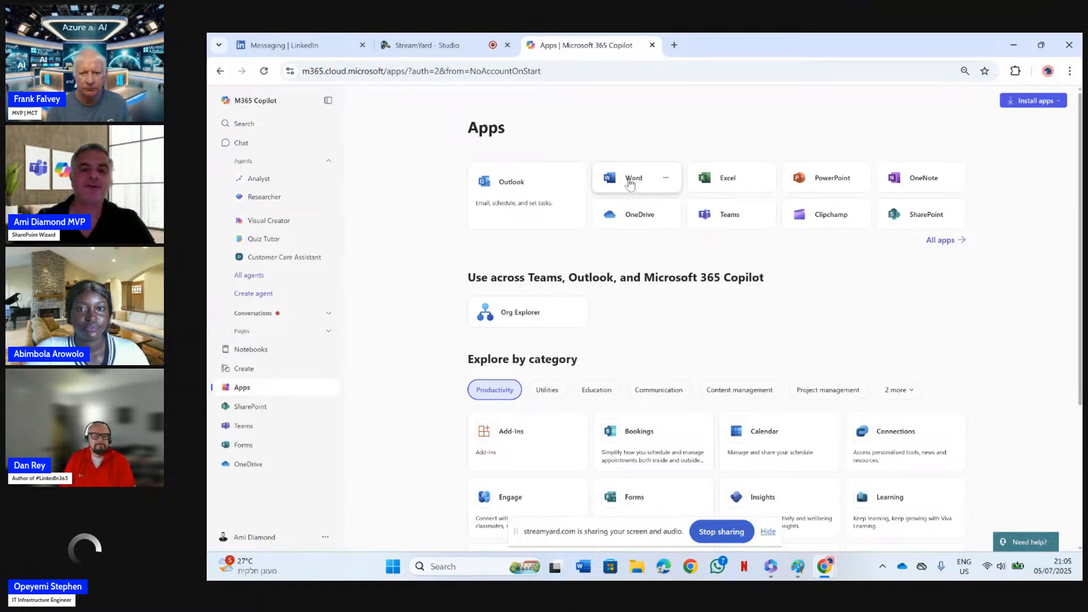
pyautogui.click(669, 179)
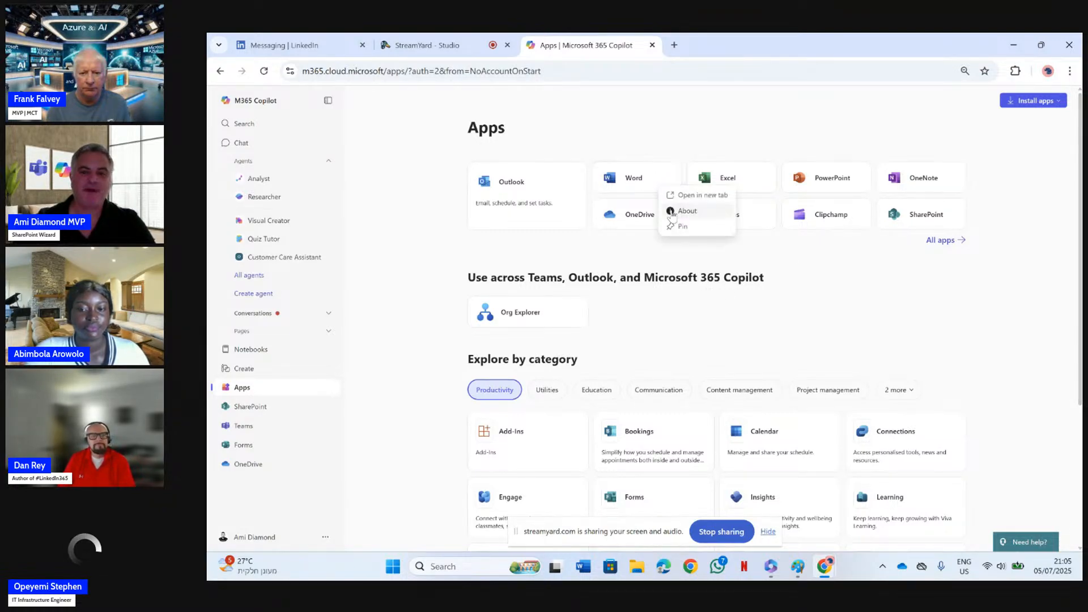
pyautogui.click(686, 227)
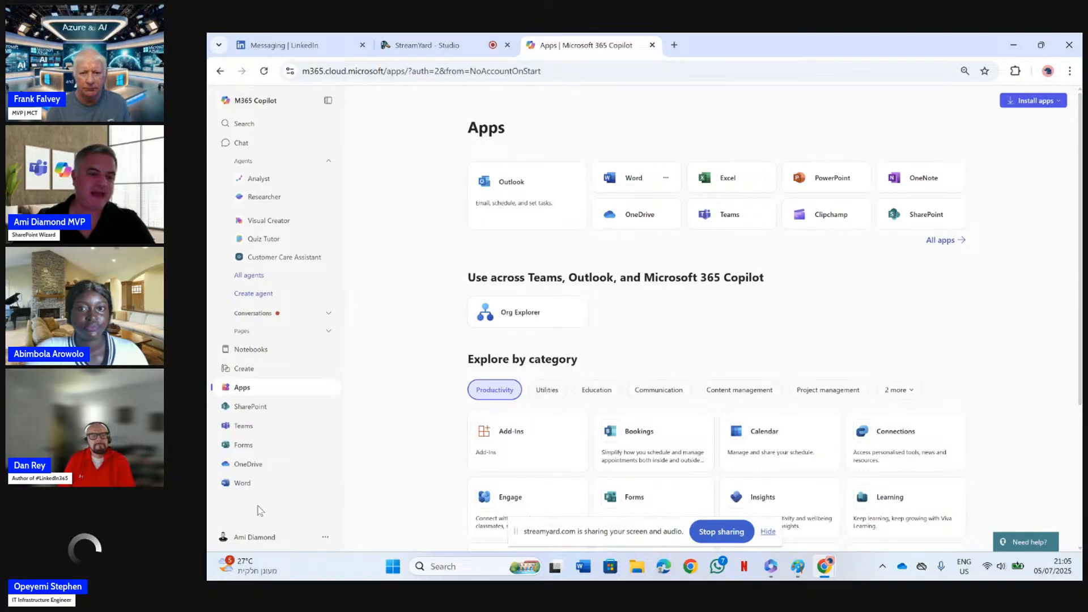
pyautogui.click(245, 487)
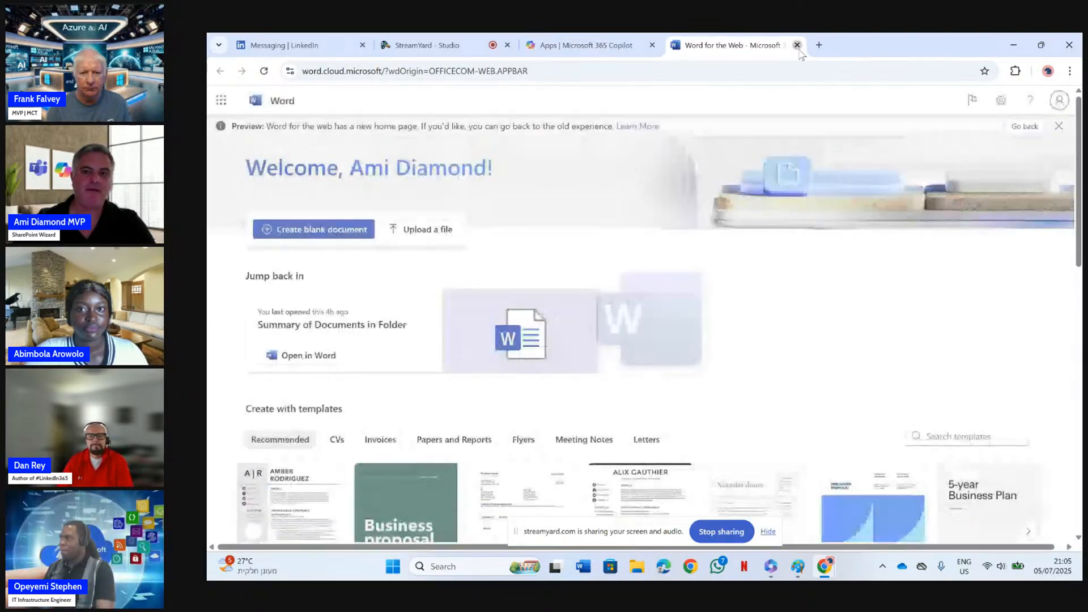
pyautogui.click(797, 45)
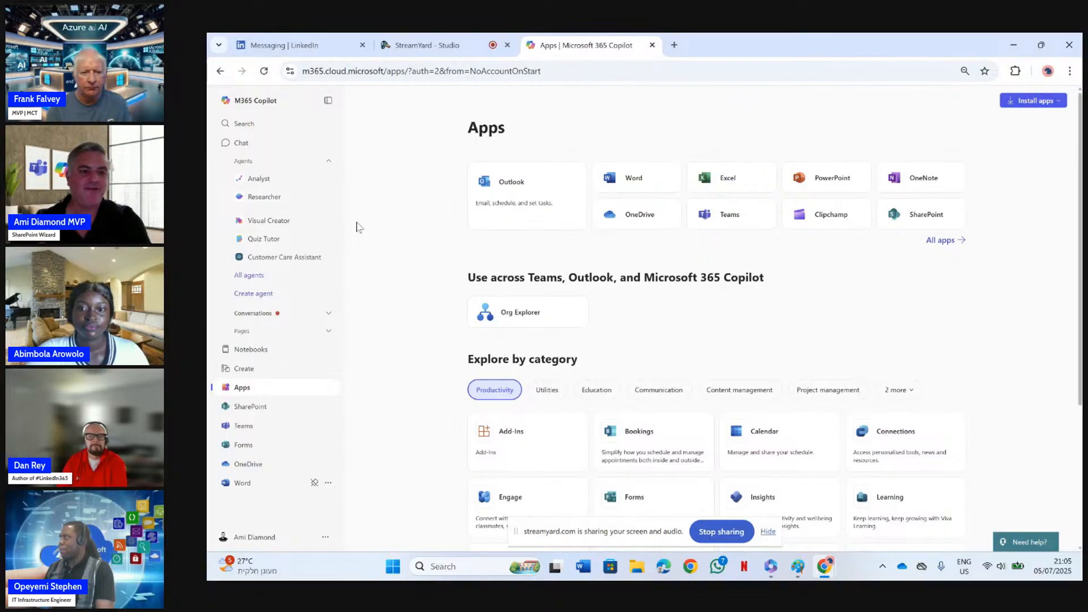
# Open SharePoint from Copilot and go to the recent site The A Team
pyautogui.click(262, 406)
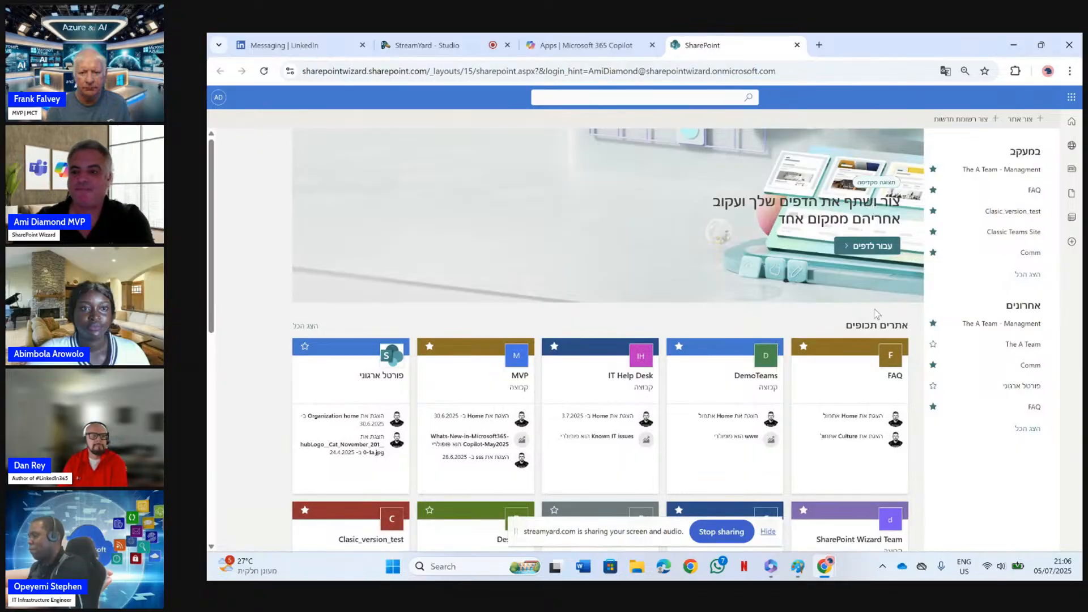
pyautogui.click(1025, 345)
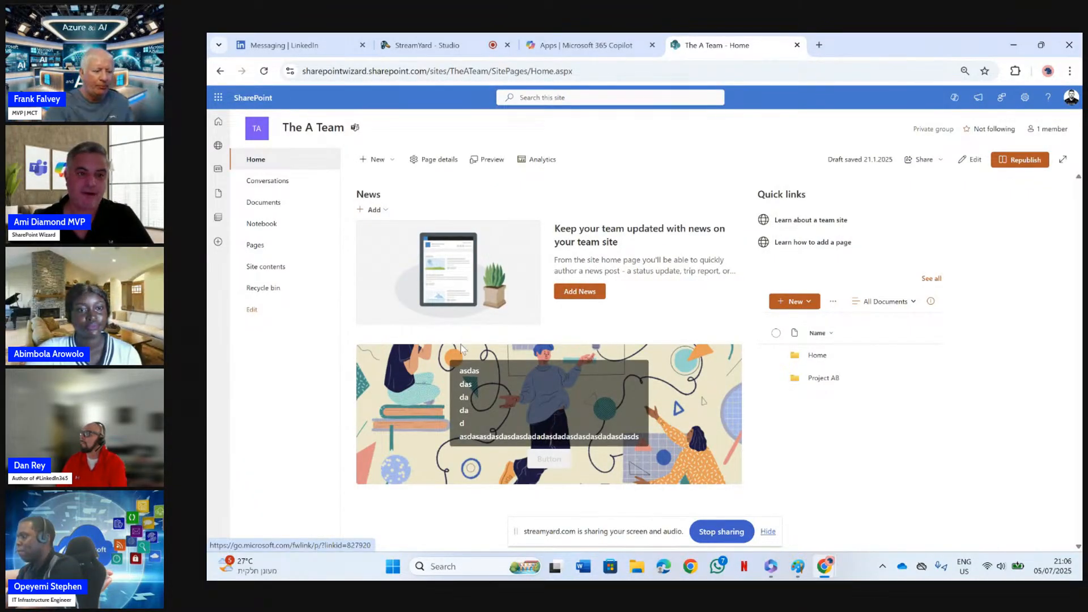
# Create a new blank page on The A Team site from the pages template gallery
pyautogui.click(376, 161)
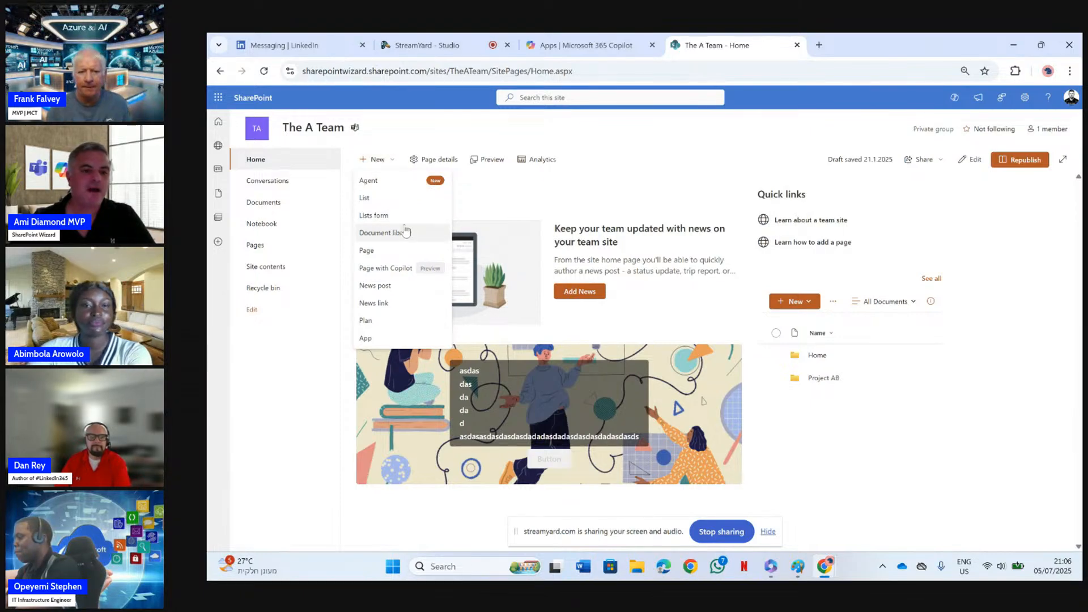
pyautogui.click(411, 251)
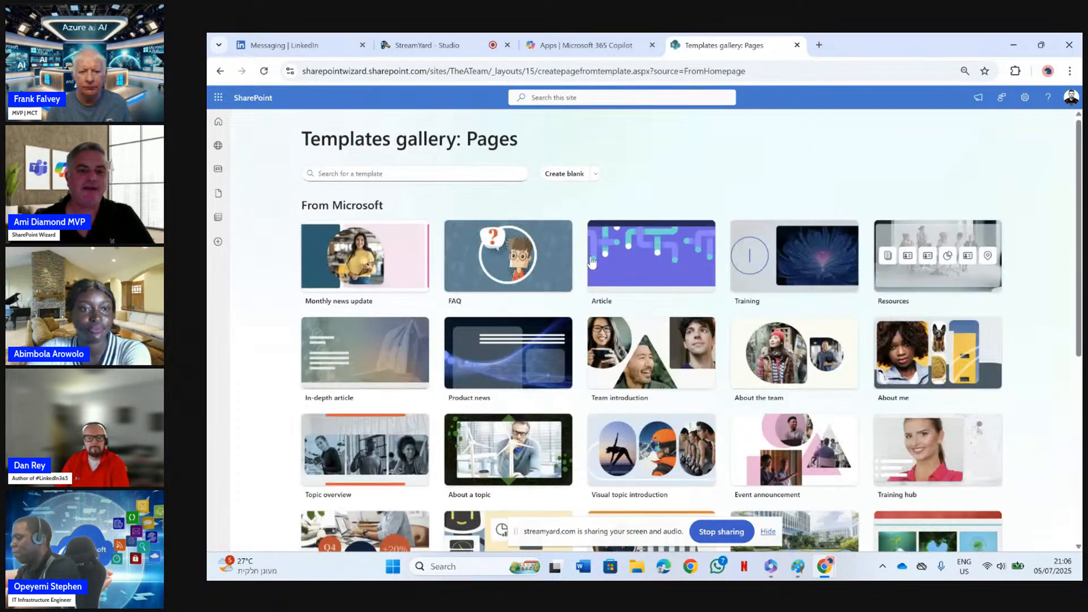
pyautogui.scroll(-6, 1052, 274)
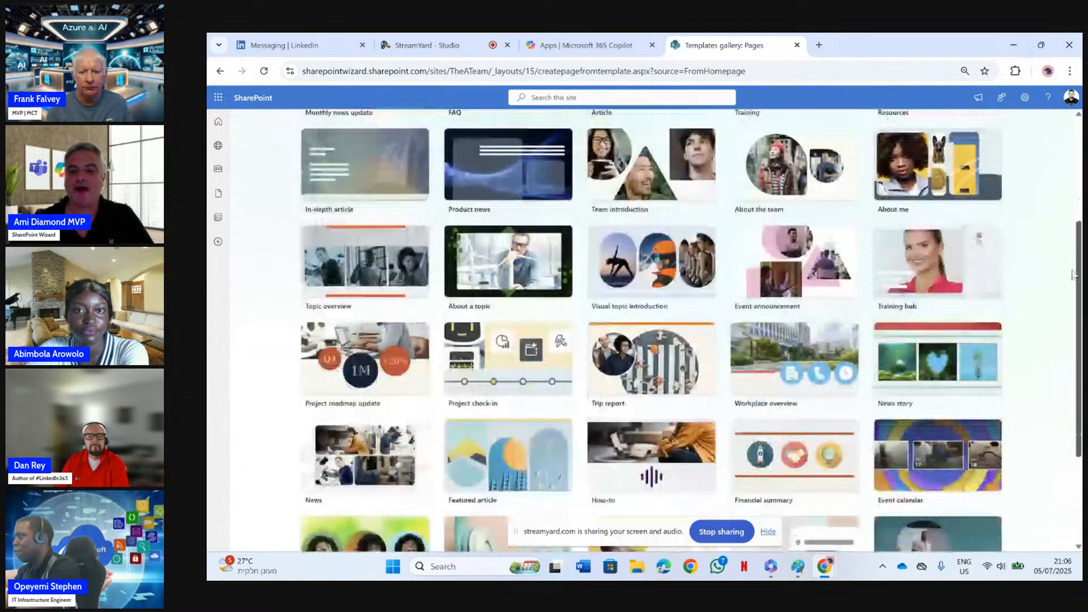
pyautogui.scroll(6, 1052, 275)
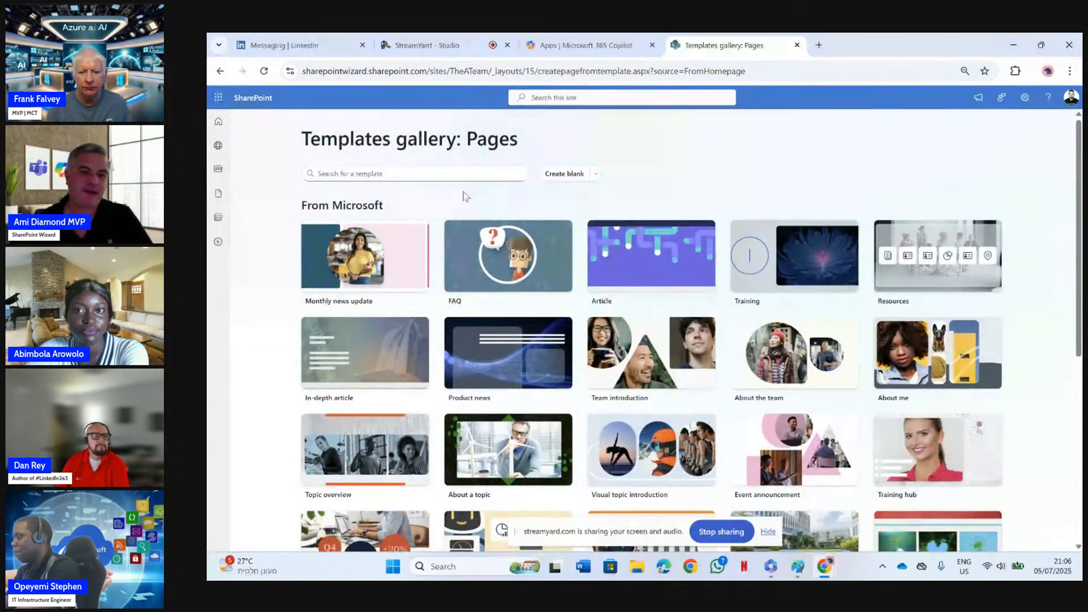
pyautogui.click(565, 173)
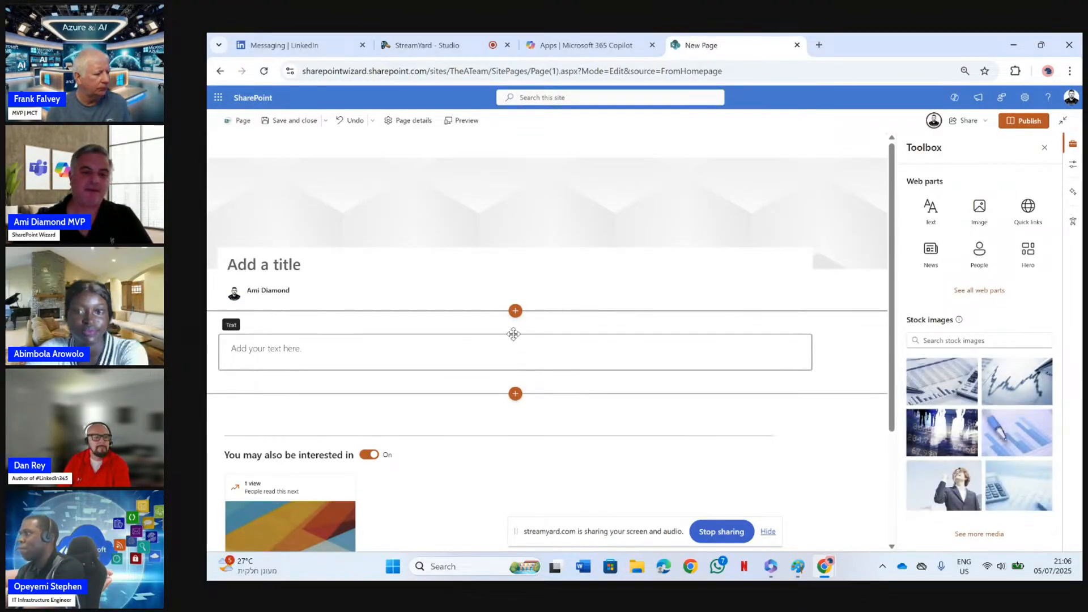
# Add the FAQ (Preview) web part above the text area and attach Employee Benefits Guide for New Workers.docx as its source file
pyautogui.click(515, 327)
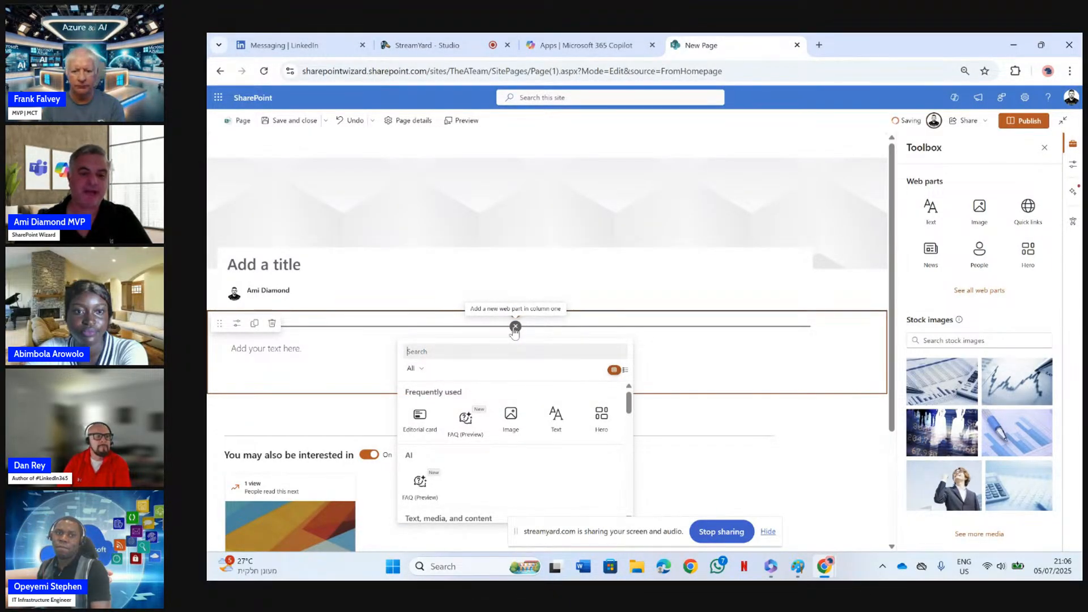
pyautogui.click(466, 422)
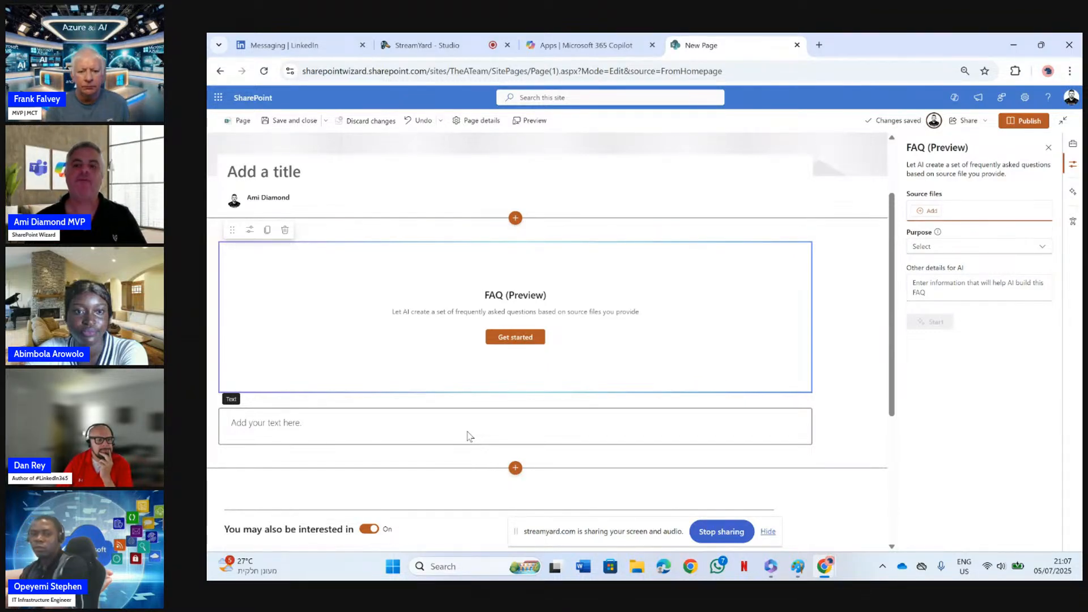
pyautogui.click(932, 214)
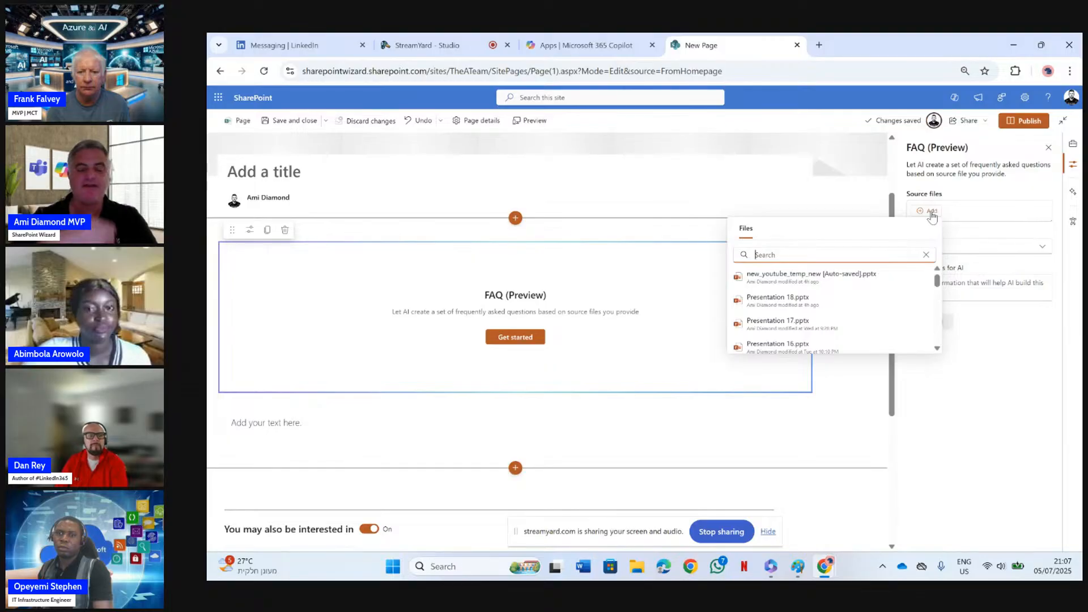
pyautogui.write('we')
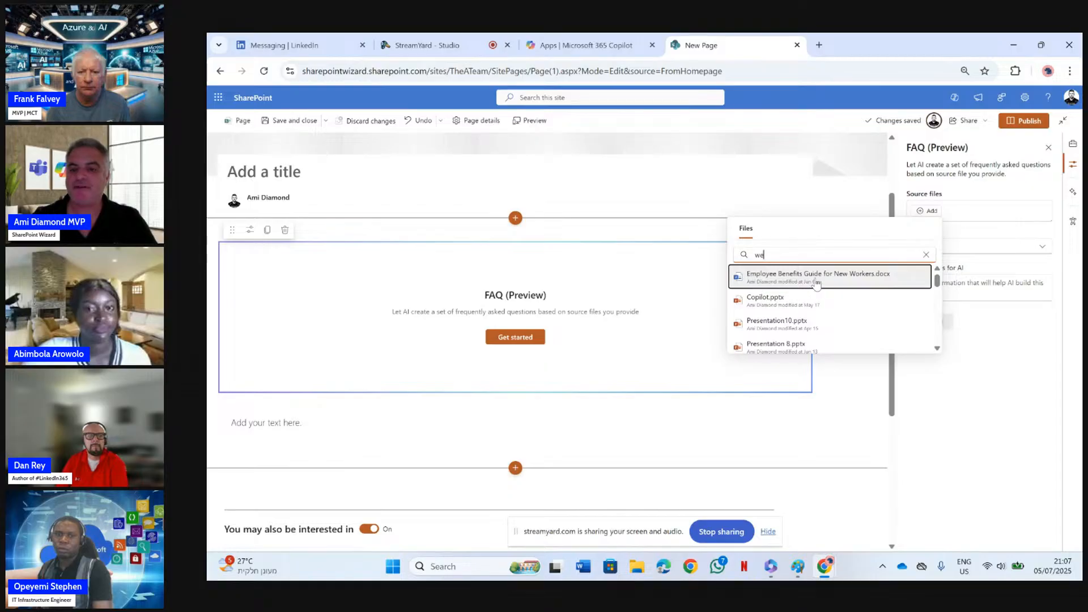
pyautogui.click(879, 277)
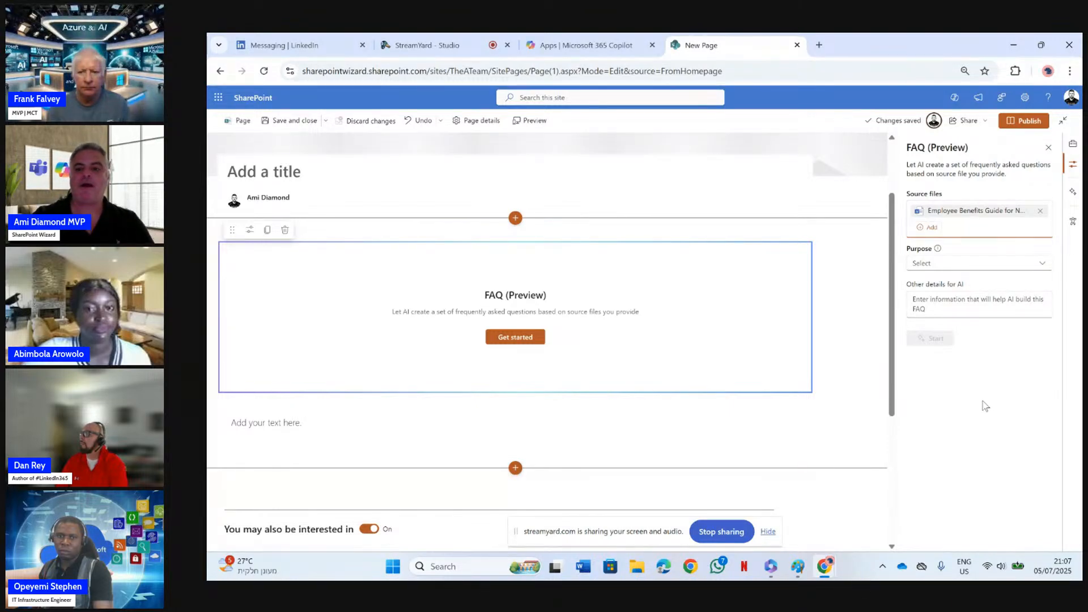
# Set the FAQ purpose to Policy and have AI generate the categories without giving other details
pyautogui.click(1042, 264)
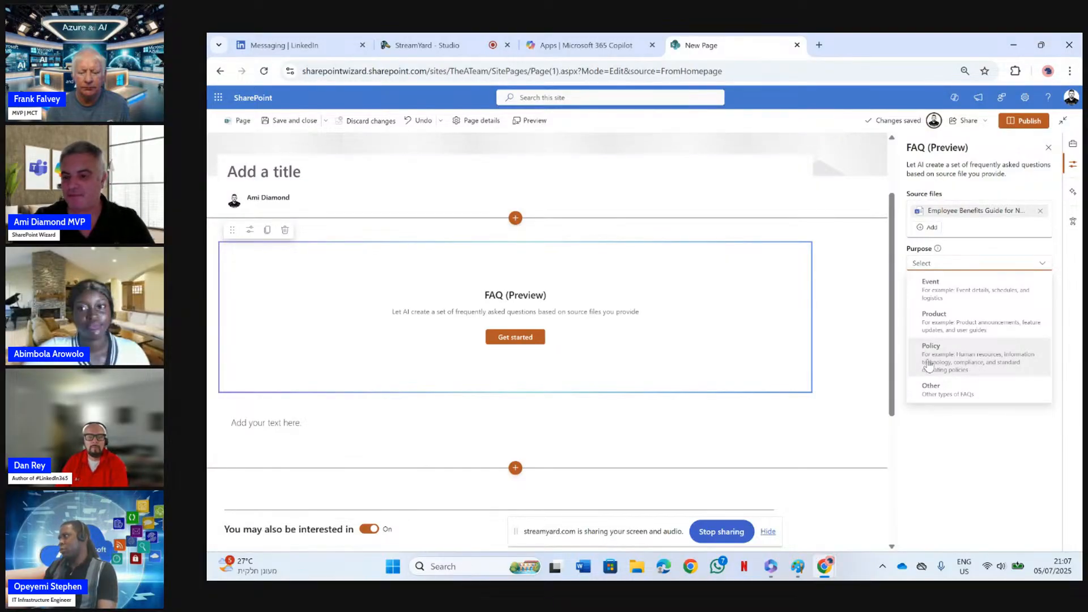
pyautogui.click(1020, 372)
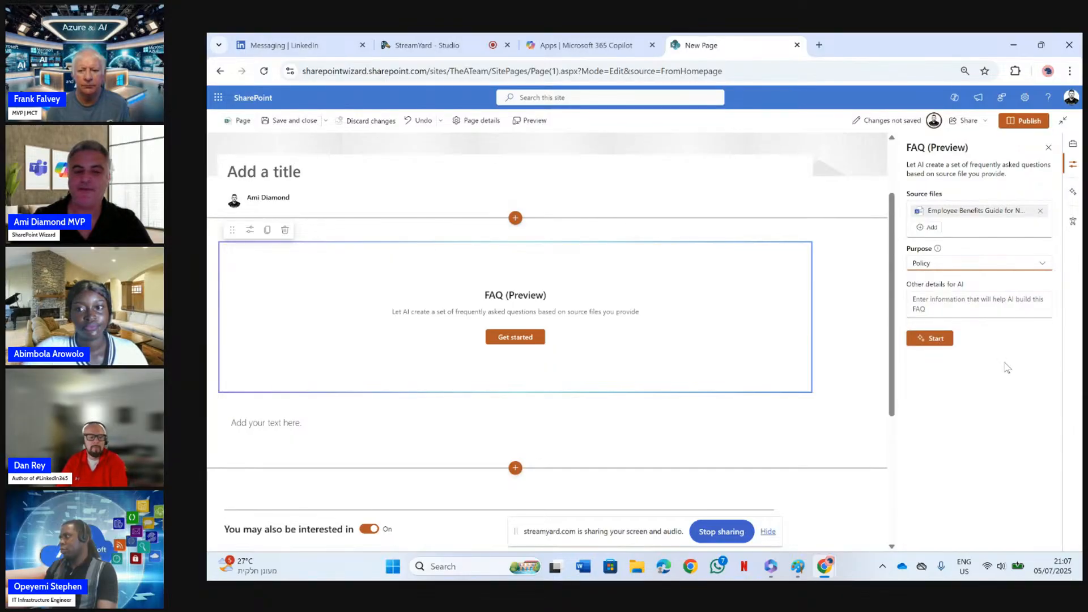
pyautogui.click(971, 305)
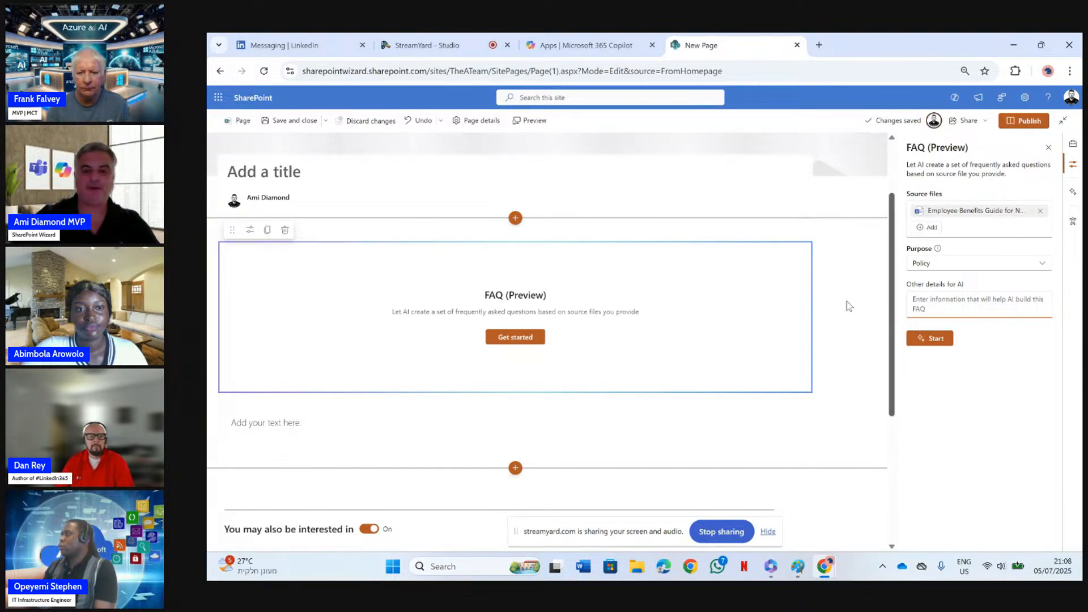
pyautogui.click(933, 338)
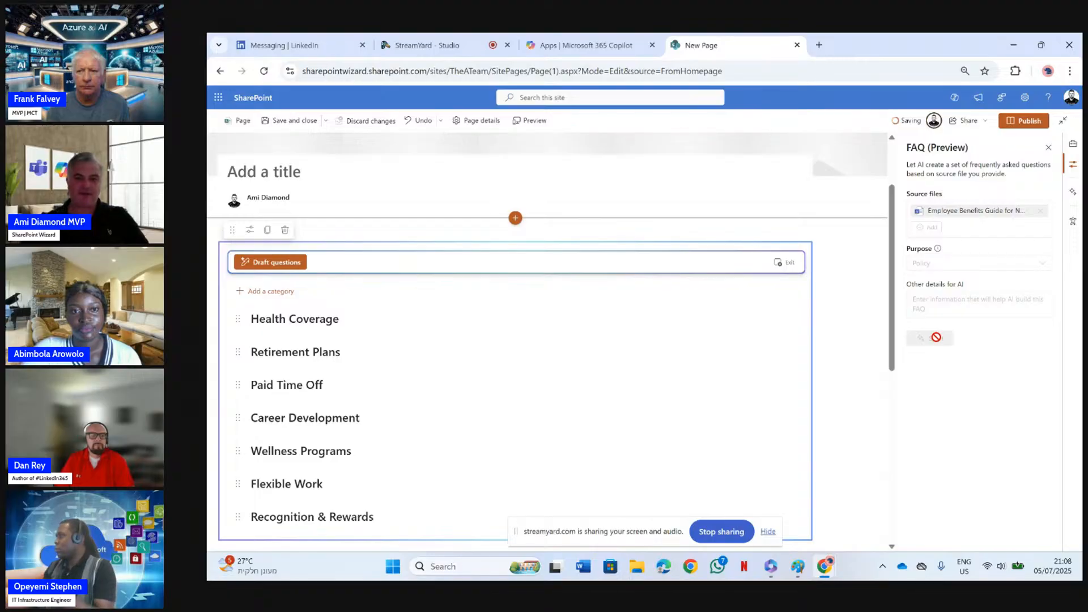
pyautogui.scroll(-1, 896, 272)
pyautogui.scroll(-1, 895, 274)
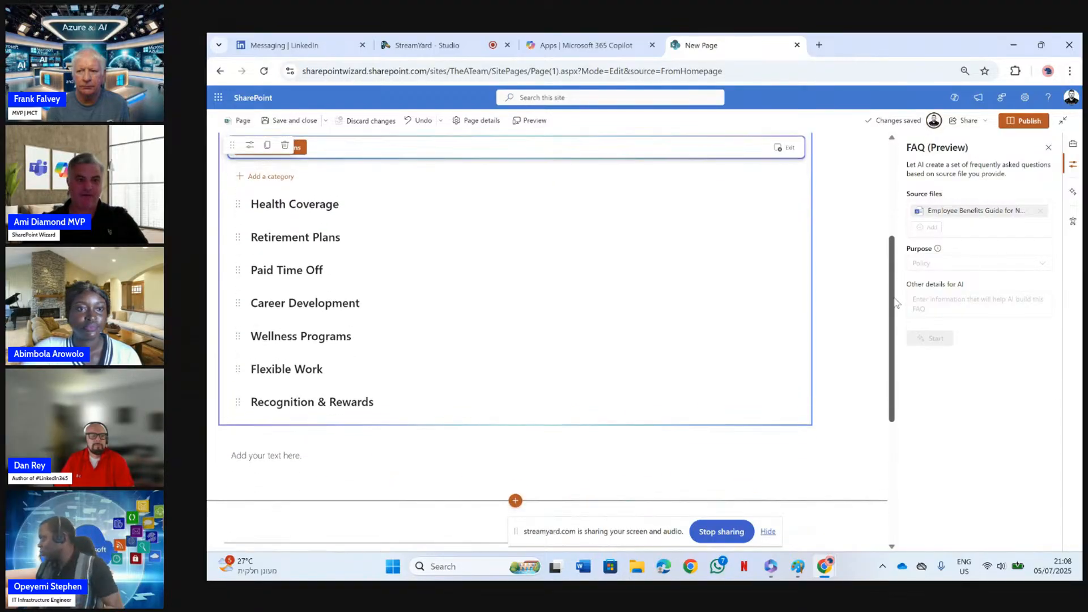
pyautogui.scroll(1, 896, 274)
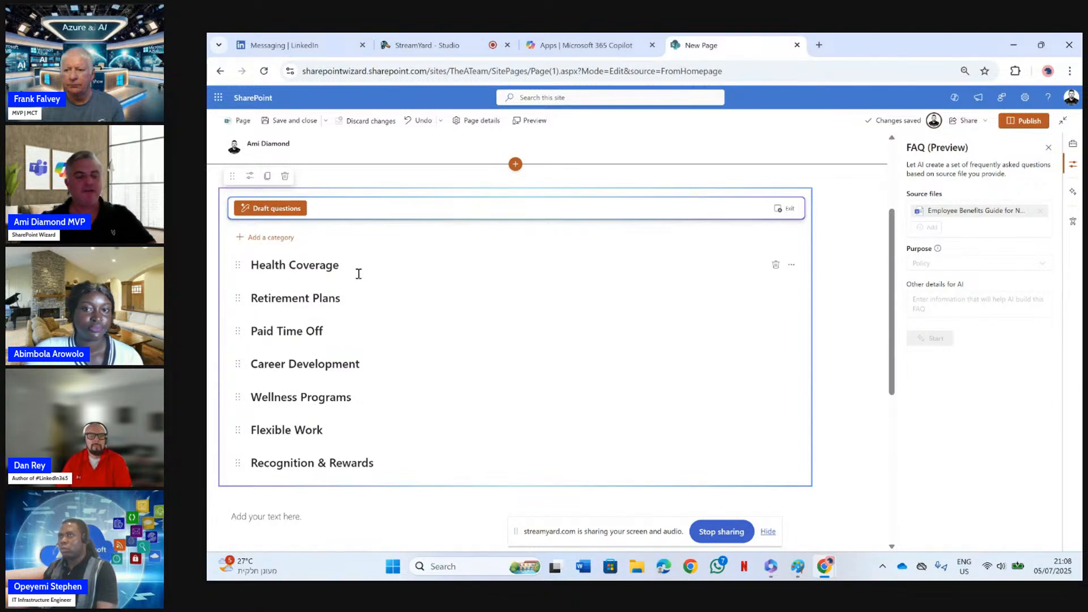
# Try editing the Health Coverage category name by prefixing it with "SO", and remove the prefix again
pyautogui.click(792, 266)
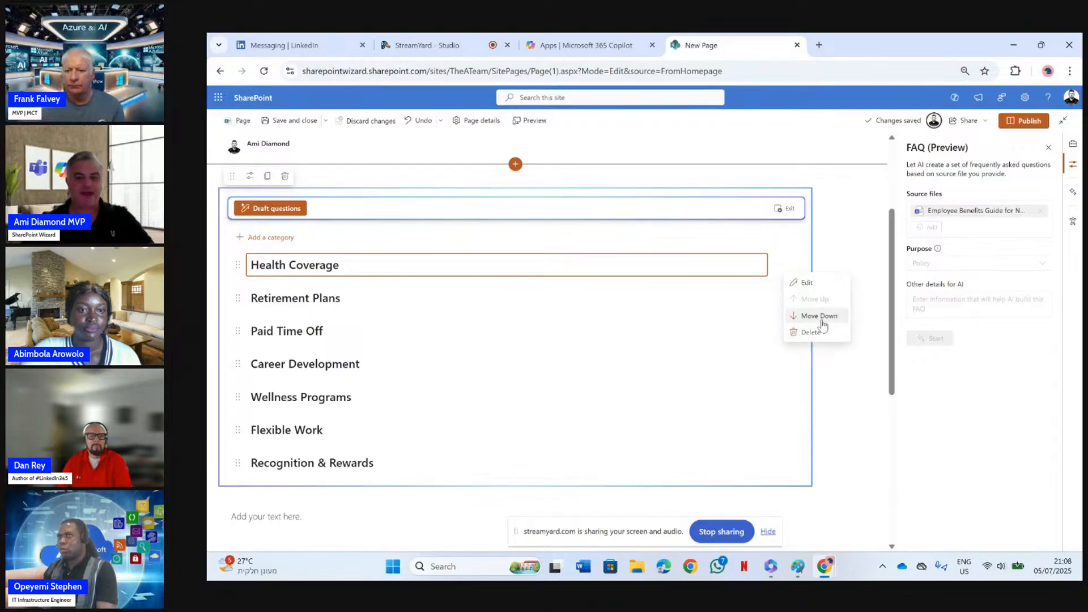
pyautogui.click(810, 283)
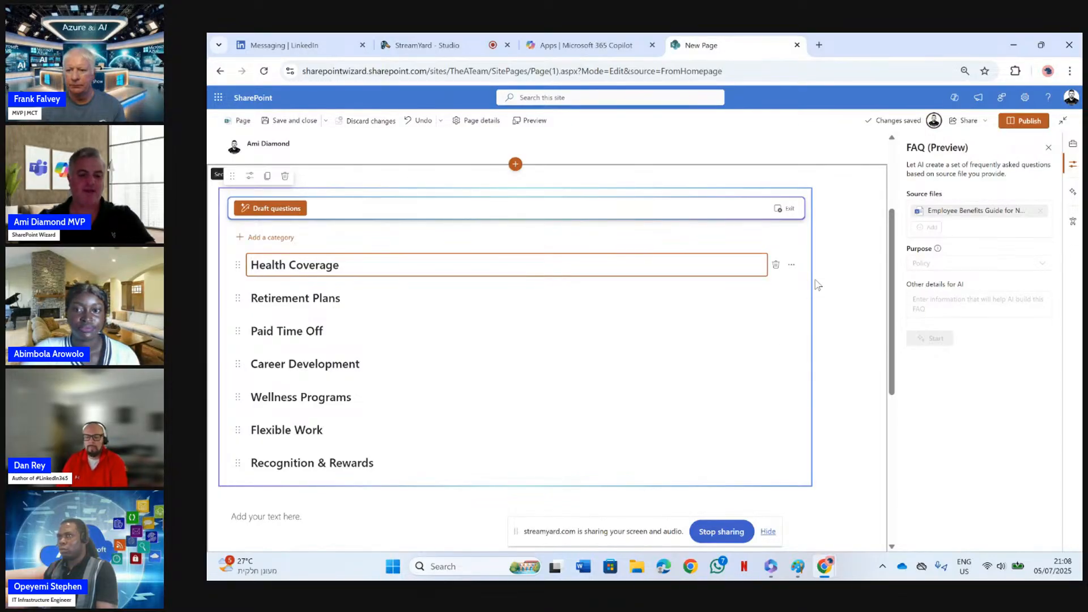
pyautogui.write('SO')
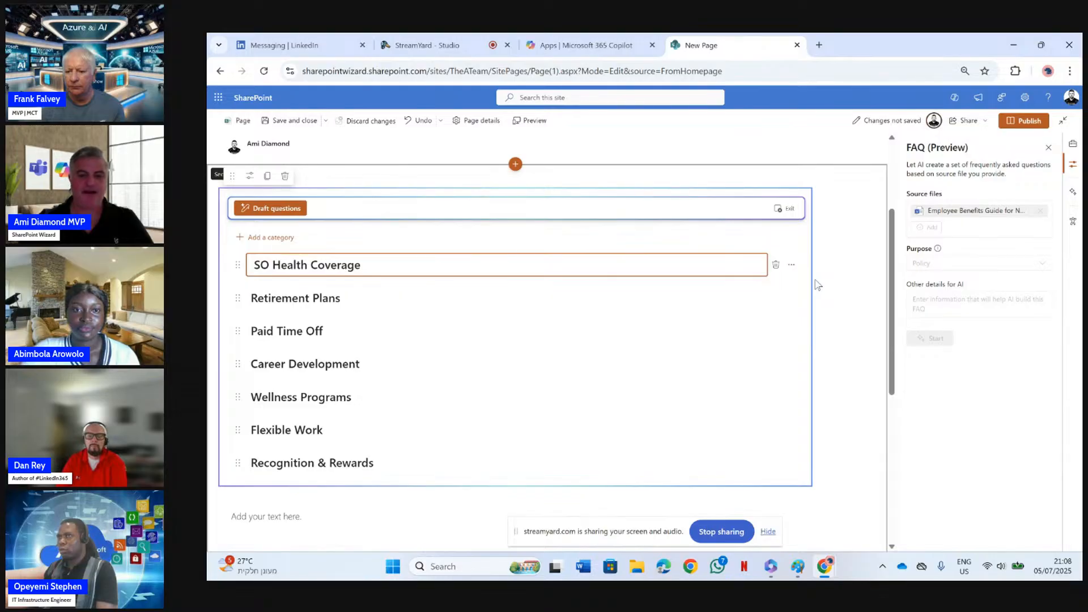
pyautogui.press('BackSpace')
pyautogui.press('BackSpace')
pyautogui.press('BackSpace')
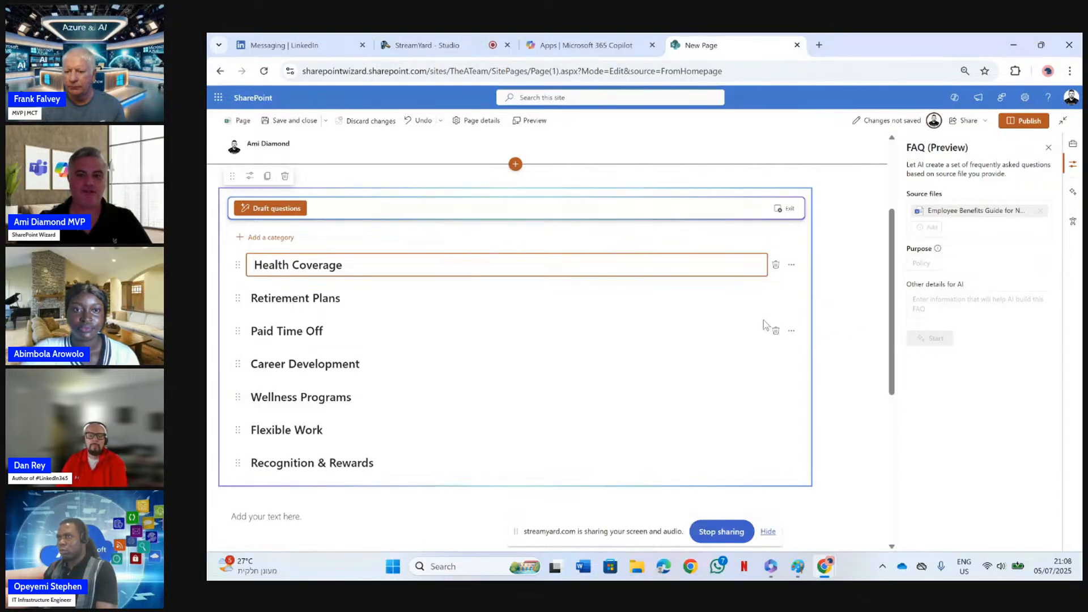
pyautogui.click(763, 321)
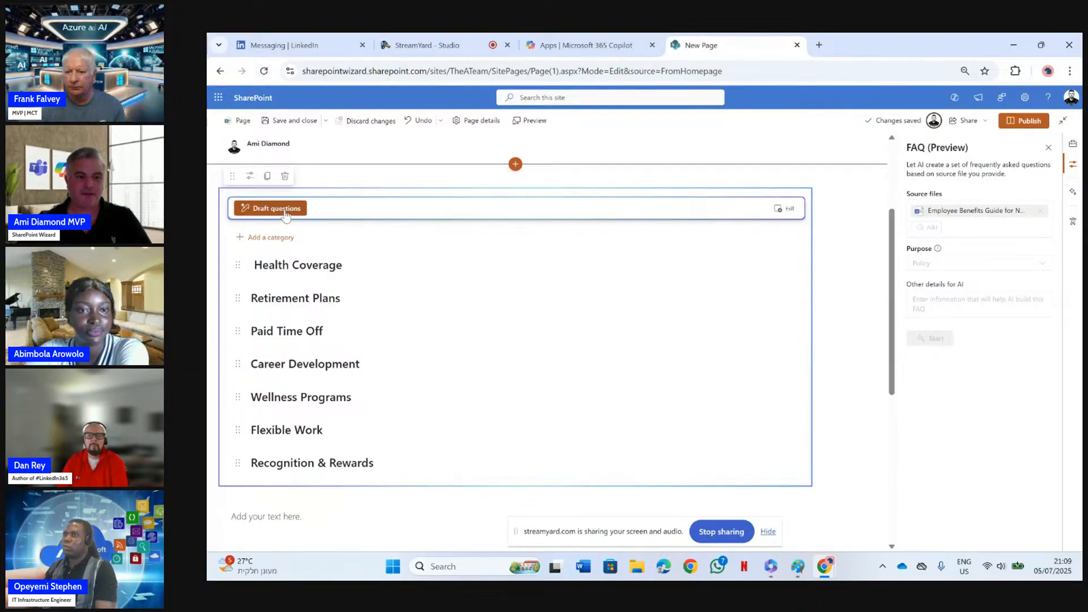
# Draft the FAQ questions and move "How does the 401(k) retirement plan work?" to the Paid Time Off category
pyautogui.click(277, 209)
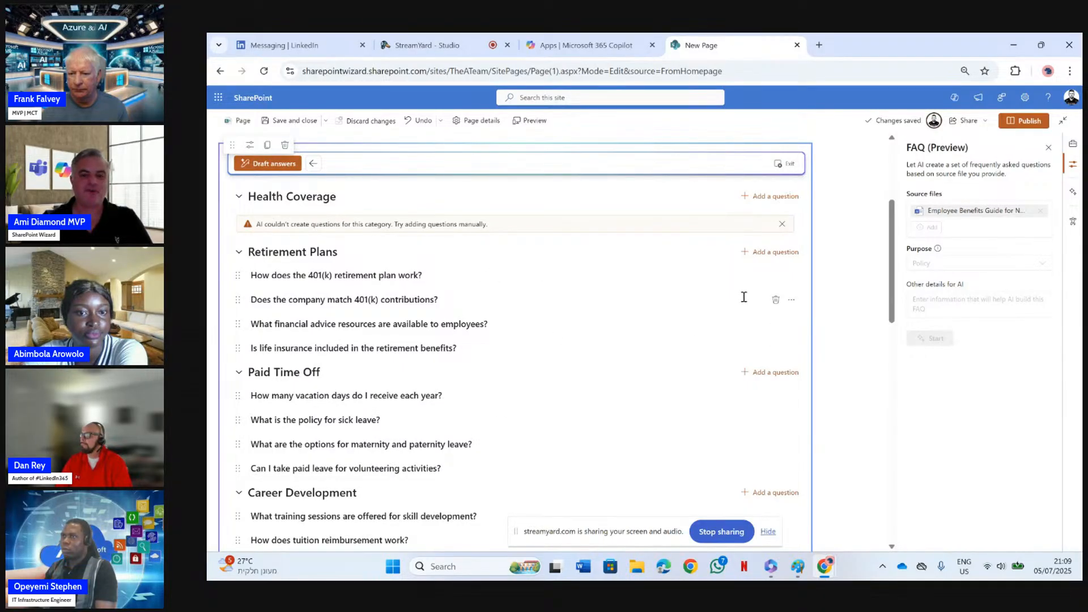
pyautogui.moveTo(243, 282); pyautogui.dragTo(244, 328)
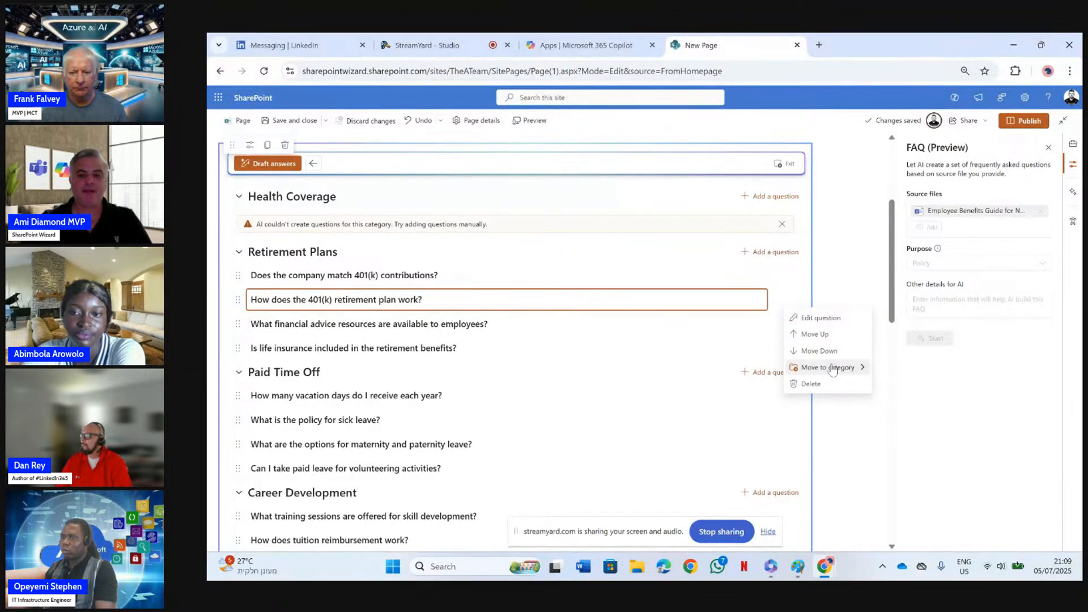
pyautogui.moveTo(832, 370)
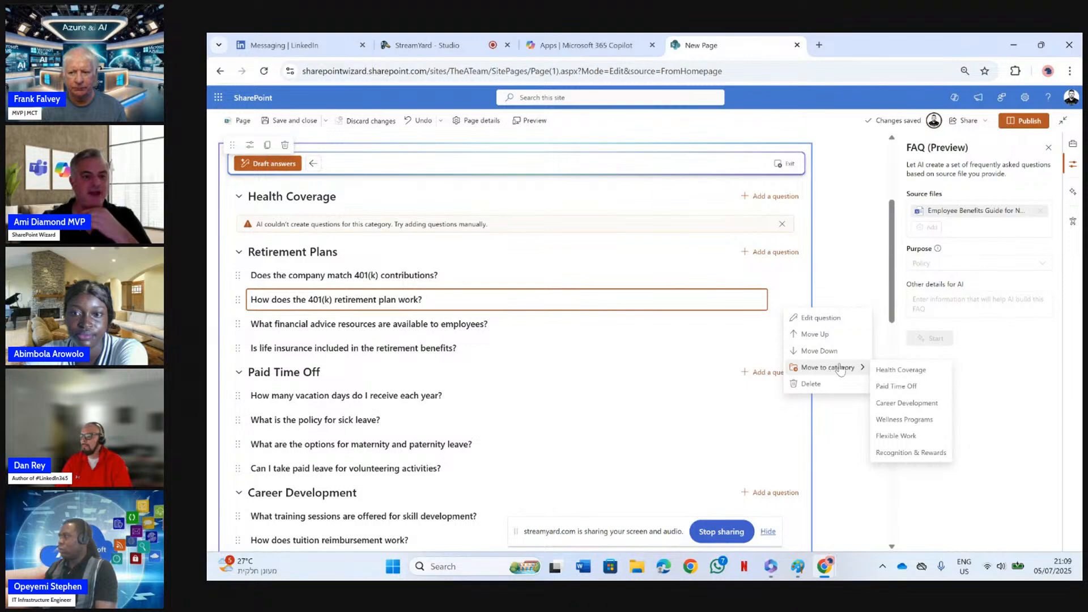
pyautogui.click(891, 387)
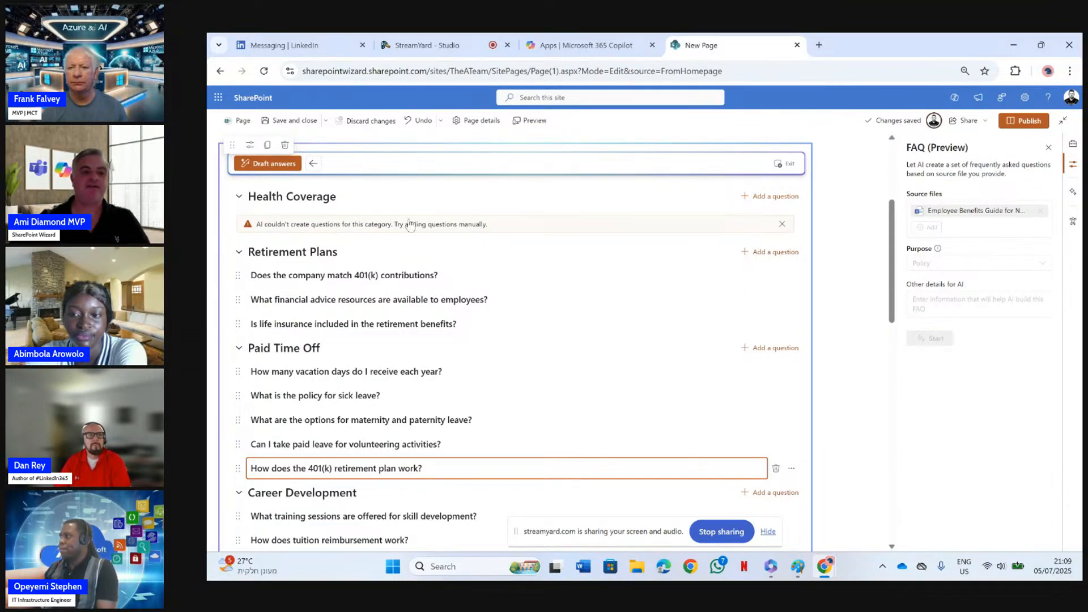
# Draft the answers to the FAQ questions and keep the generated content
pyautogui.click(273, 164)
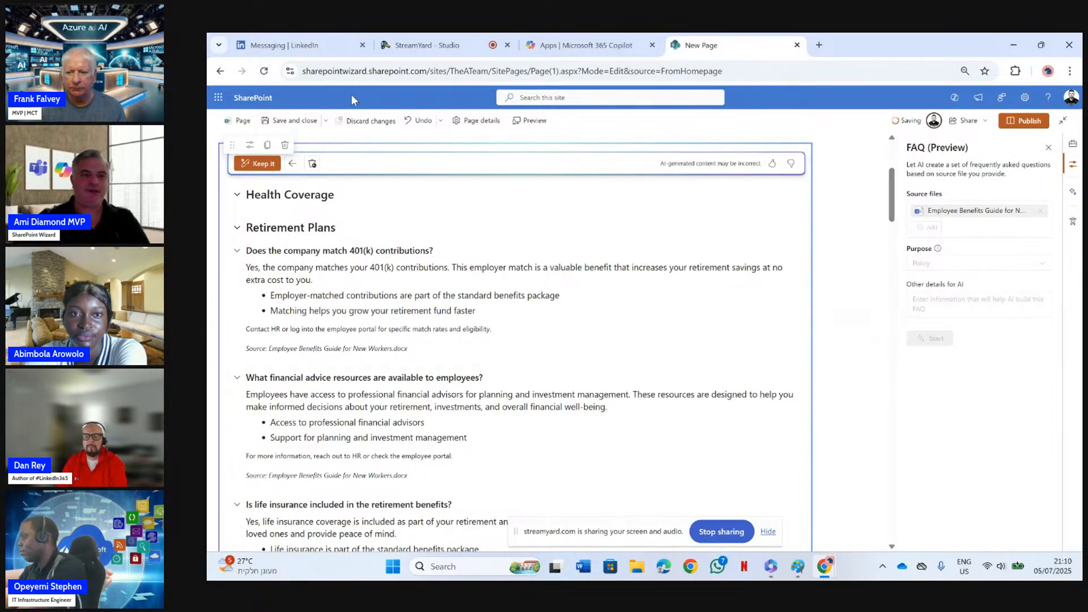
pyautogui.click(258, 166)
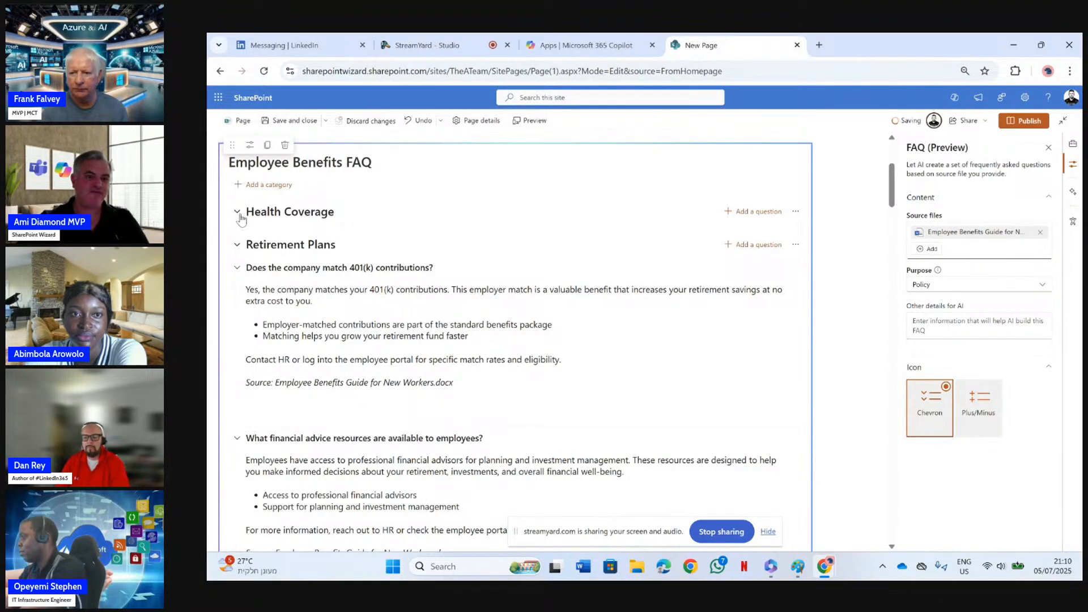
# Try the Plus/Minus icon style against Chevron, collapsing the 401(k) contributions question to compare them, and return to Chevron
pyautogui.click(987, 399)
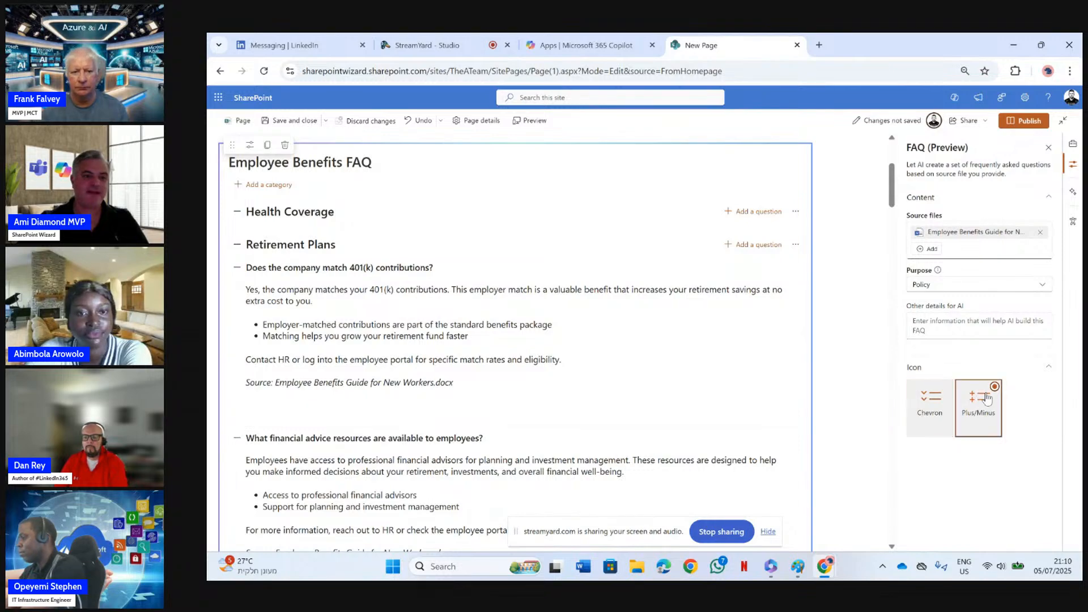
pyautogui.click(930, 400)
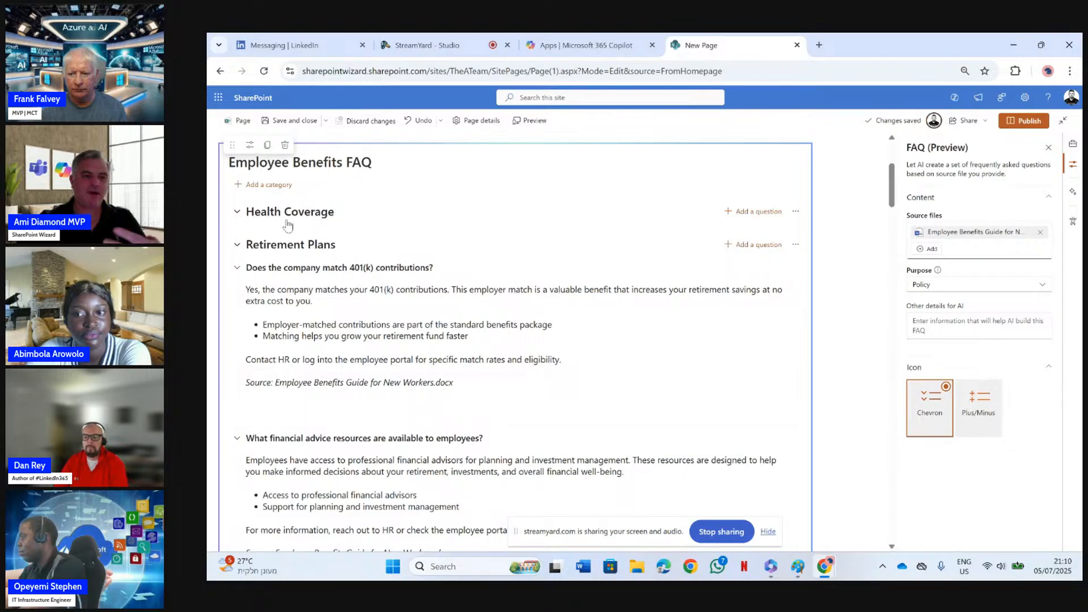
pyautogui.click(238, 269)
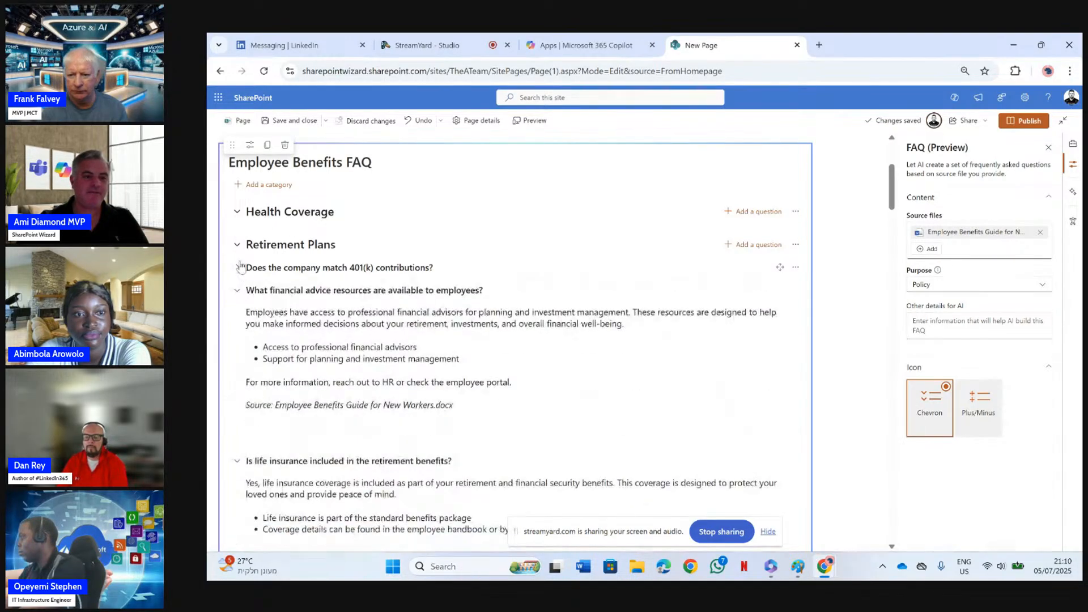
pyautogui.click(974, 409)
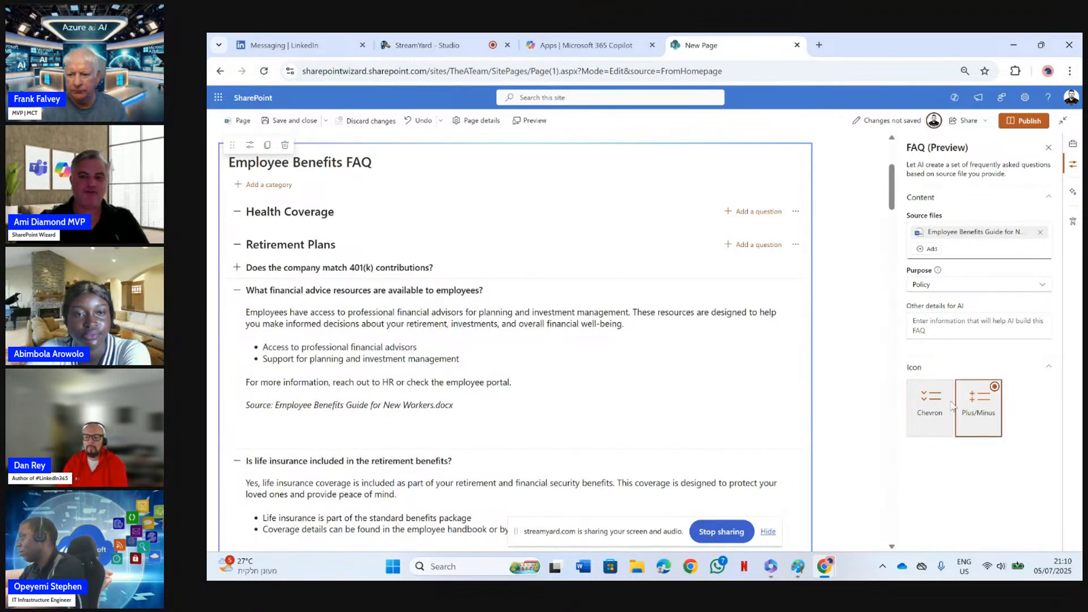
pyautogui.click(928, 407)
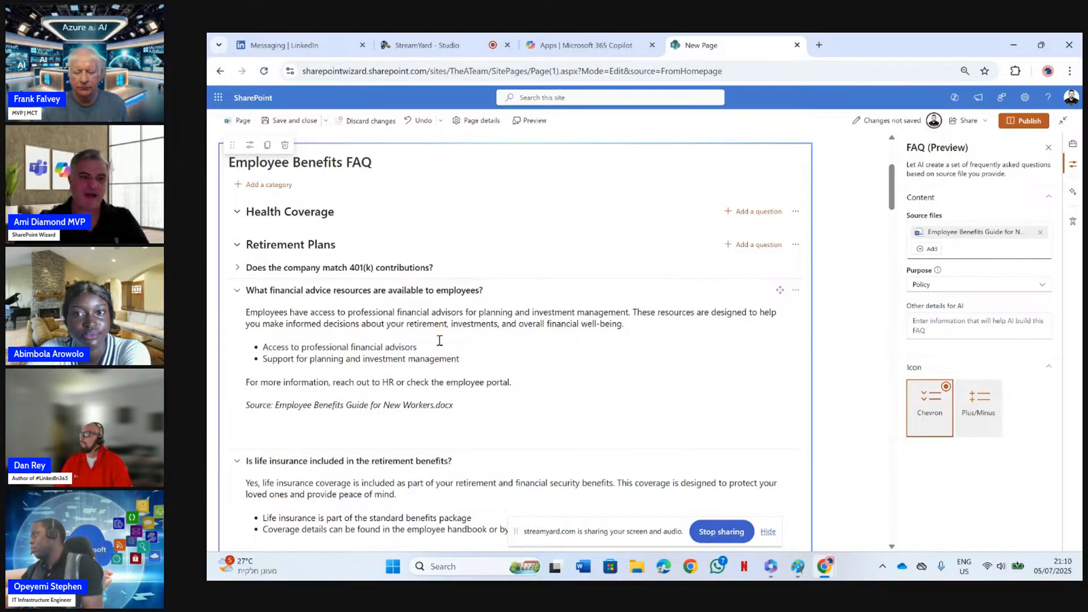
# Collapse the Retirement Plans category and open the answer to the vacation days question under Paid Time Off for editing
pyautogui.click(237, 244)
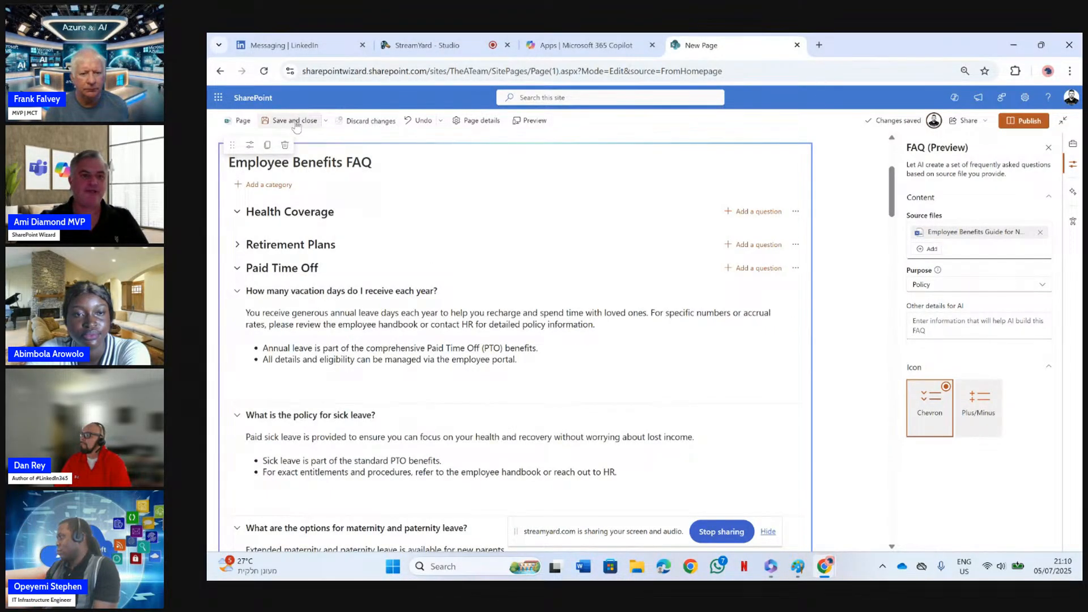
pyautogui.click(881, 407)
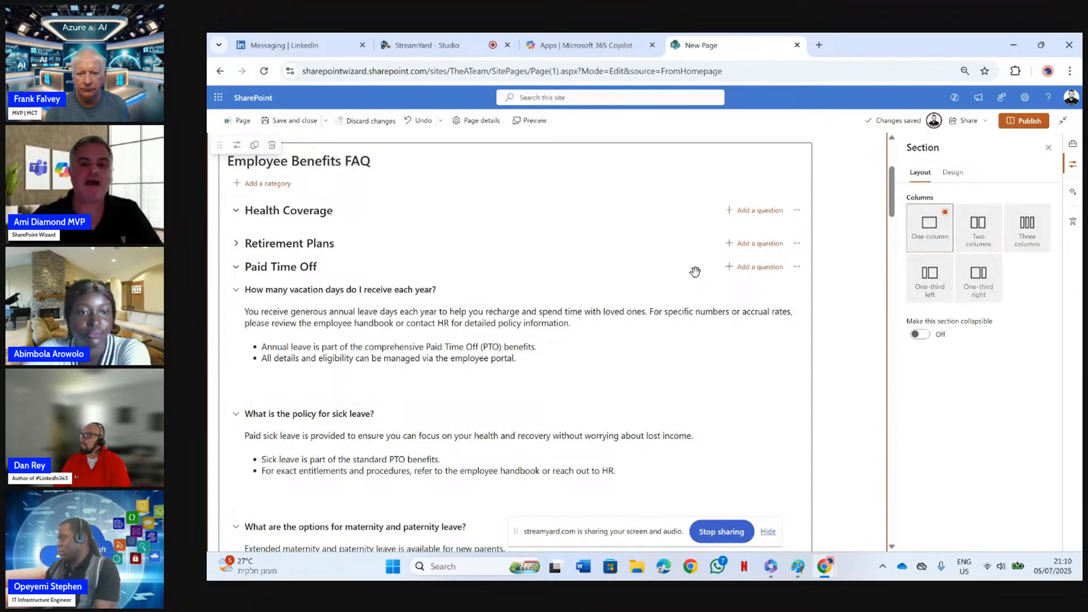
pyautogui.click(385, 346)
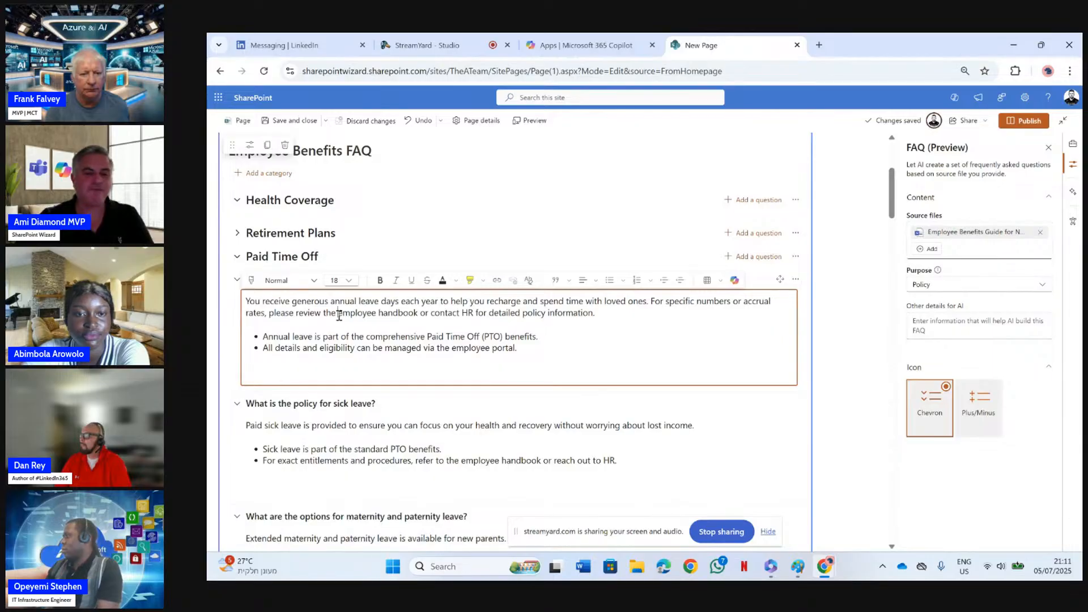
# Select the whole vacation days answer and look at Copilot's rewrite options and its picker for reference content
pyautogui.moveTo(551, 357); pyautogui.dragTo(241, 295)
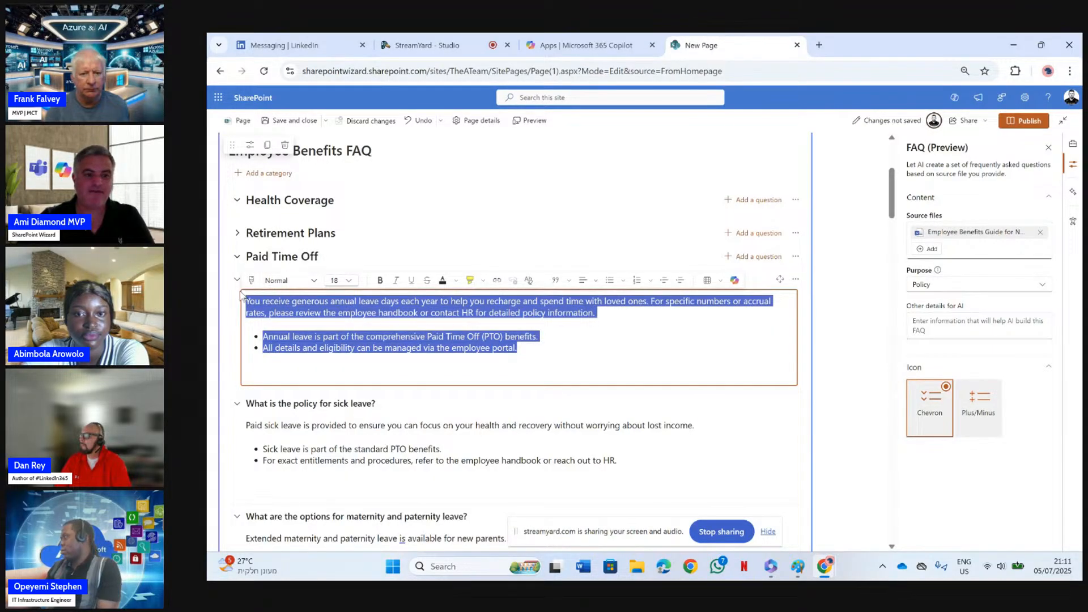
pyautogui.click(734, 281)
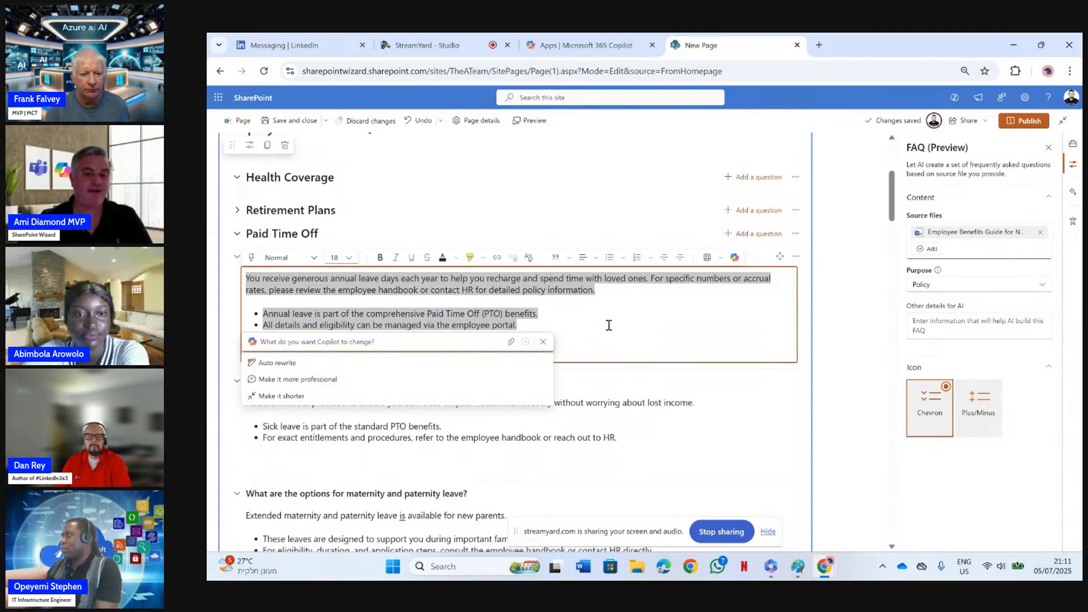
pyautogui.click(511, 342)
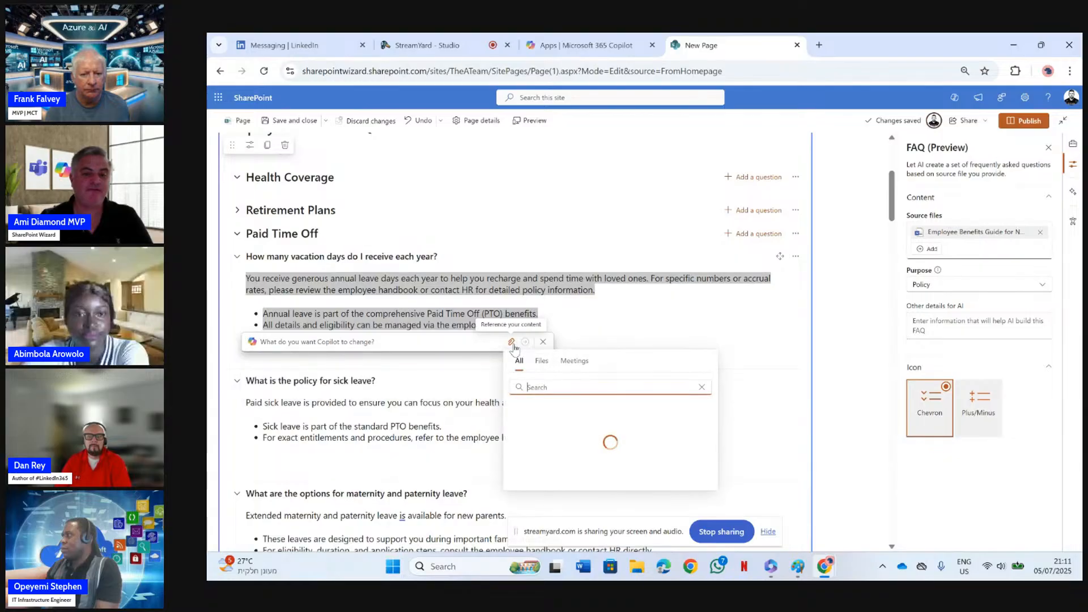
pyautogui.click(730, 348)
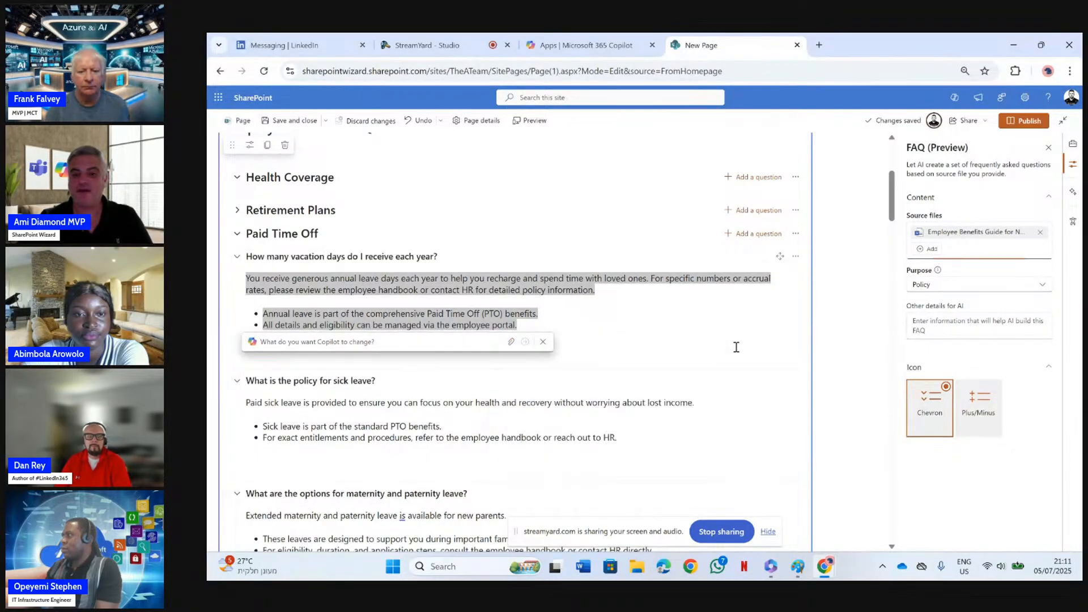
pyautogui.click(699, 338)
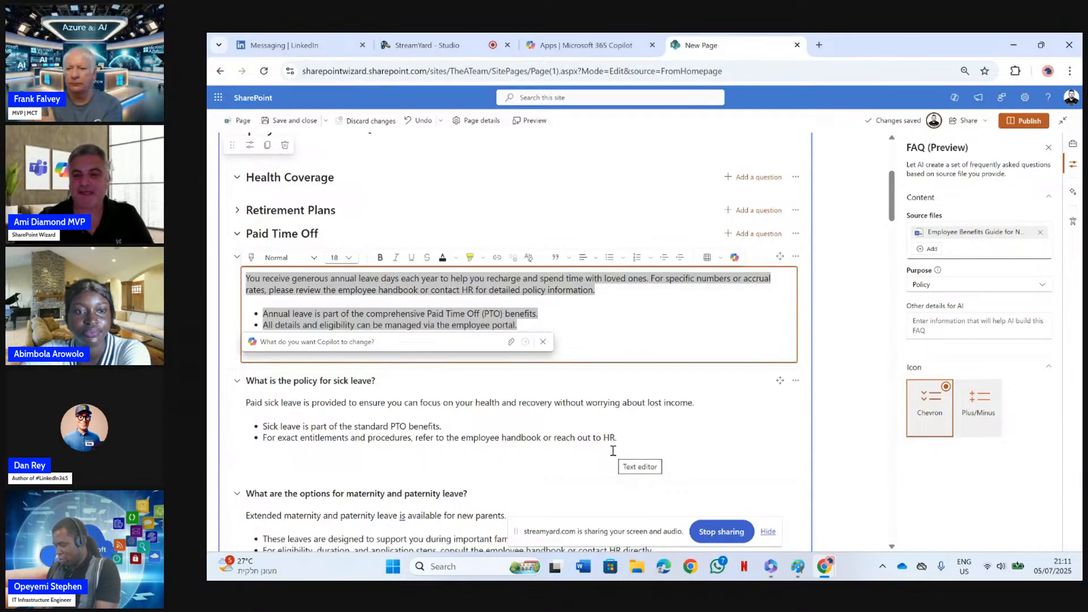
# Recreate the FAQ with the additional AI instruction "make only 3 category", replacing the existing content
pyautogui.click(927, 328)
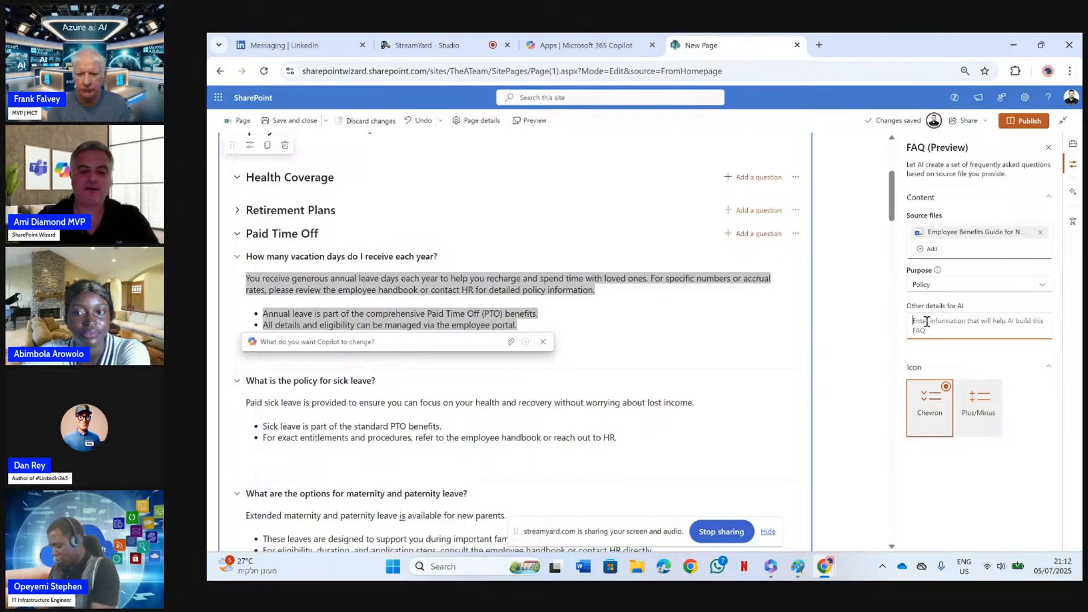
pyautogui.write('make on')
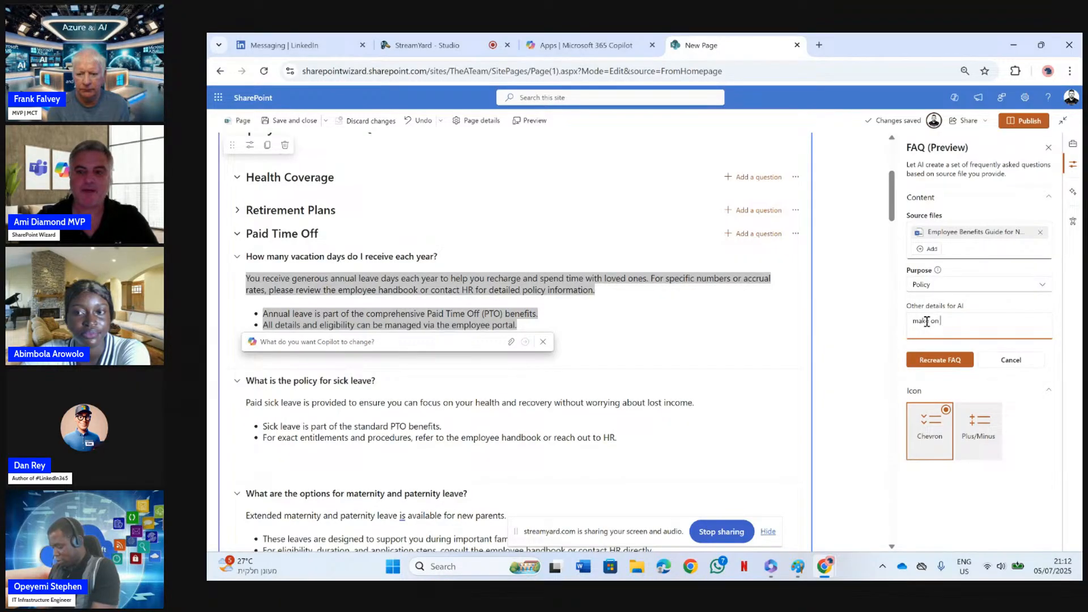
pyautogui.write('ly 3 cate')
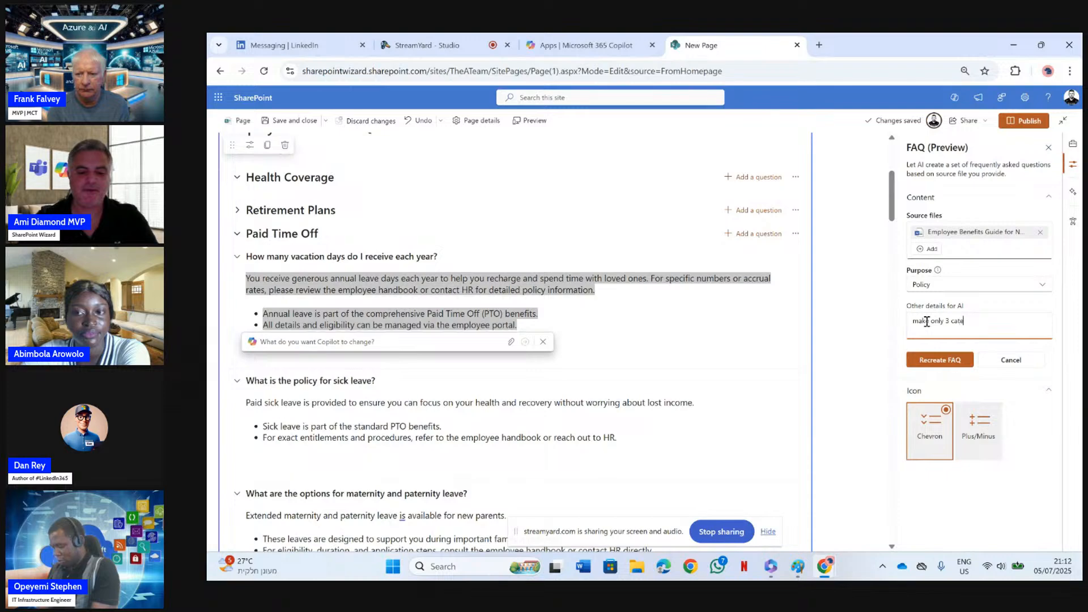
pyautogui.write('go')
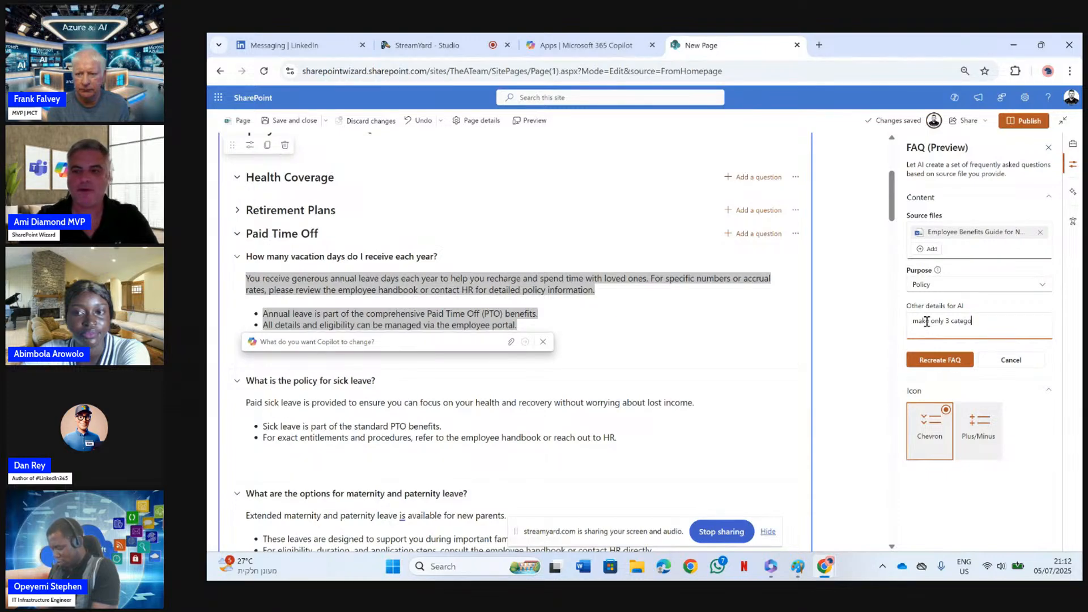
pyautogui.write('r')
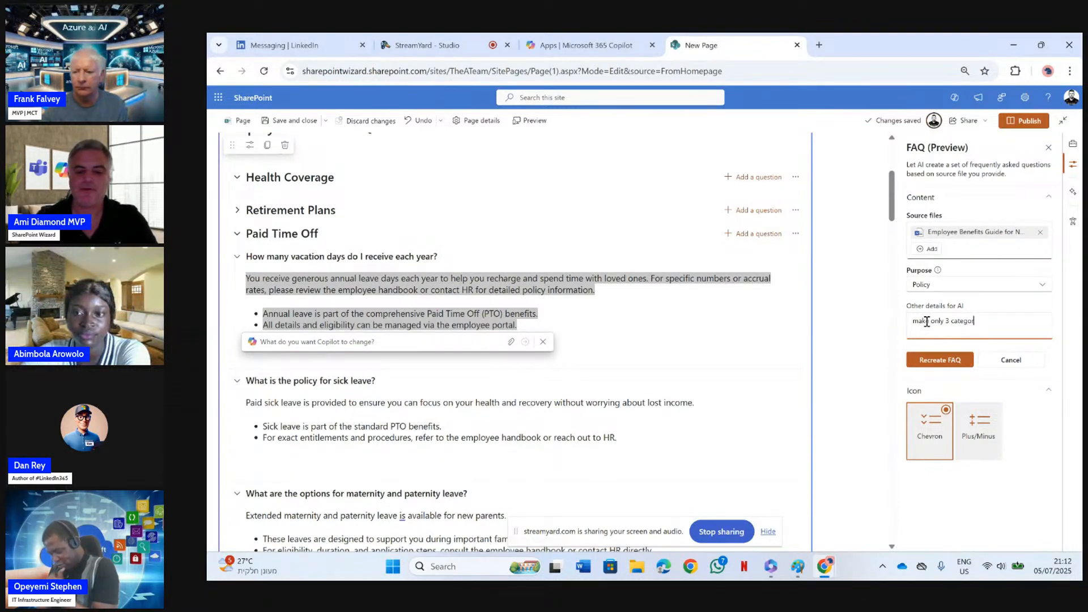
pyautogui.write('y')
pyautogui.click(938, 362)
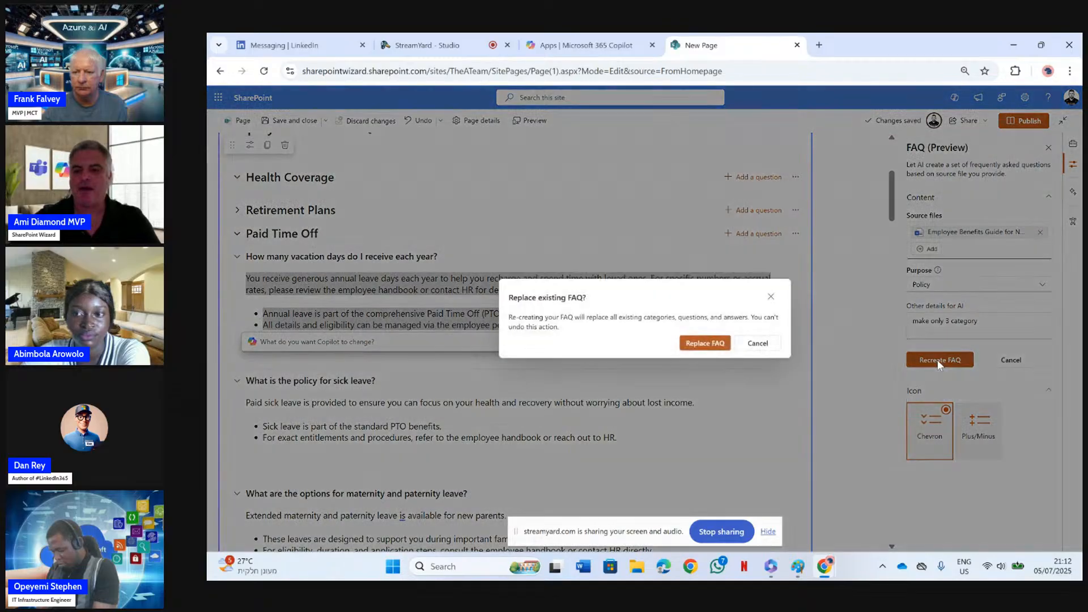
pyautogui.click(715, 344)
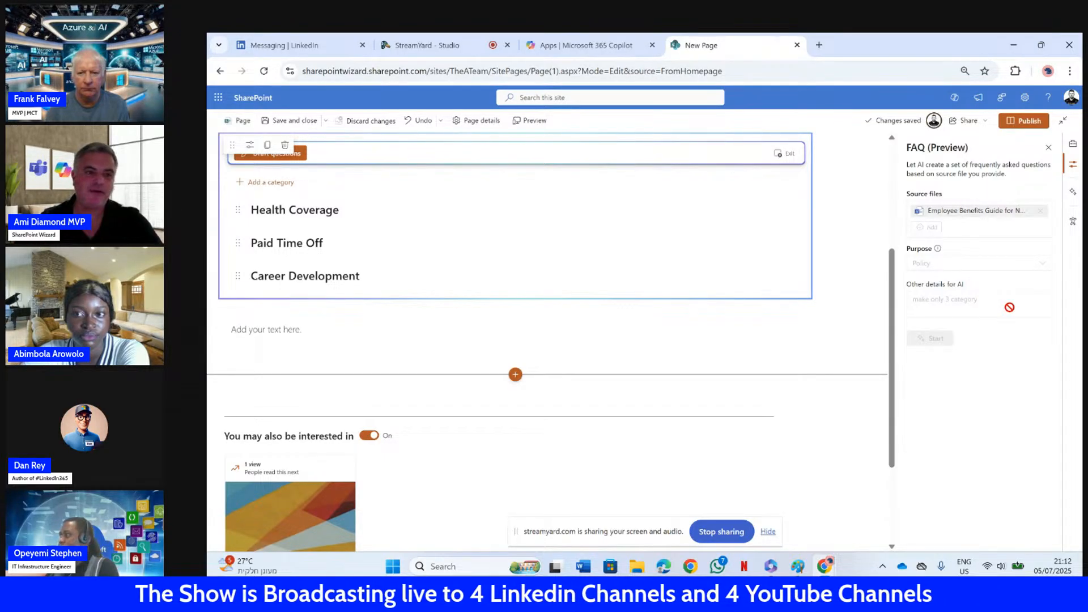
# Draft the questions for the Health Coverage, Paid Time Off and Career Development categories and generate their answers
pyautogui.click(294, 155)
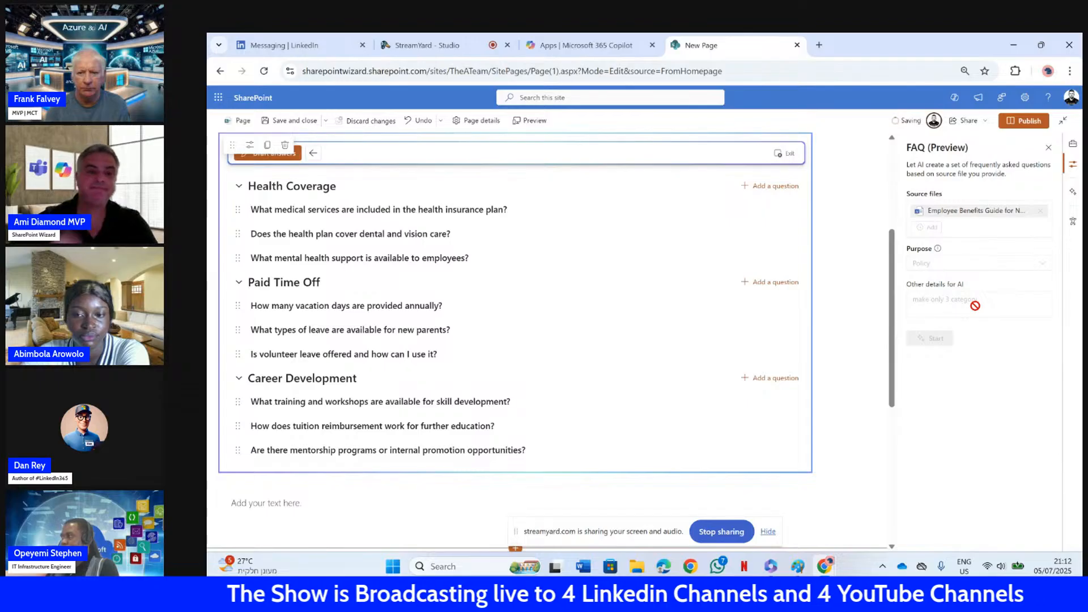
pyautogui.click(292, 161)
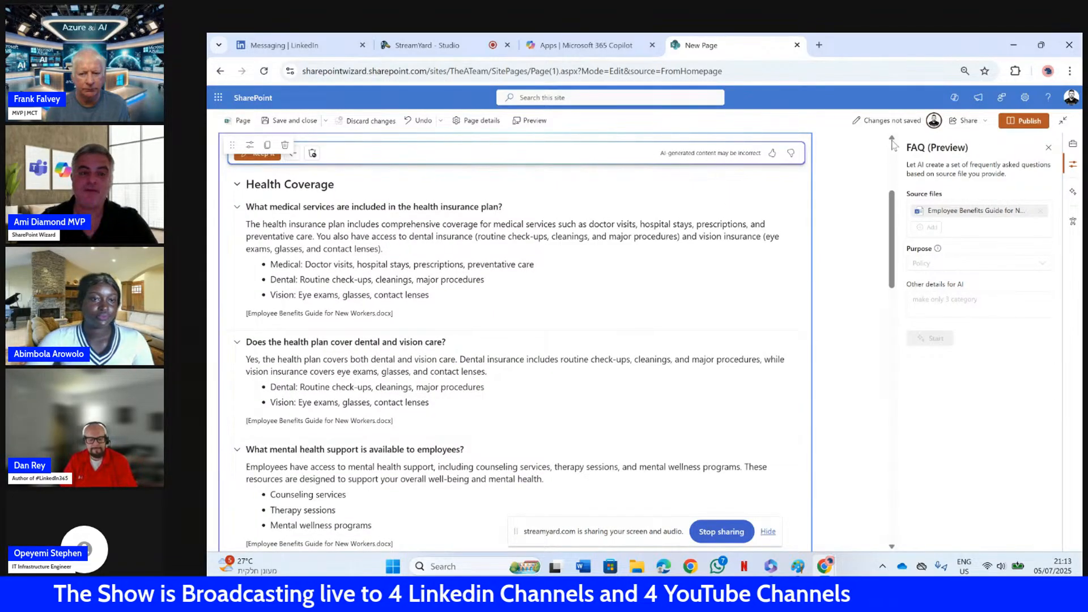
# Try to publish the page, and give it the title "Demo" in the title area
pyautogui.click(1028, 121)
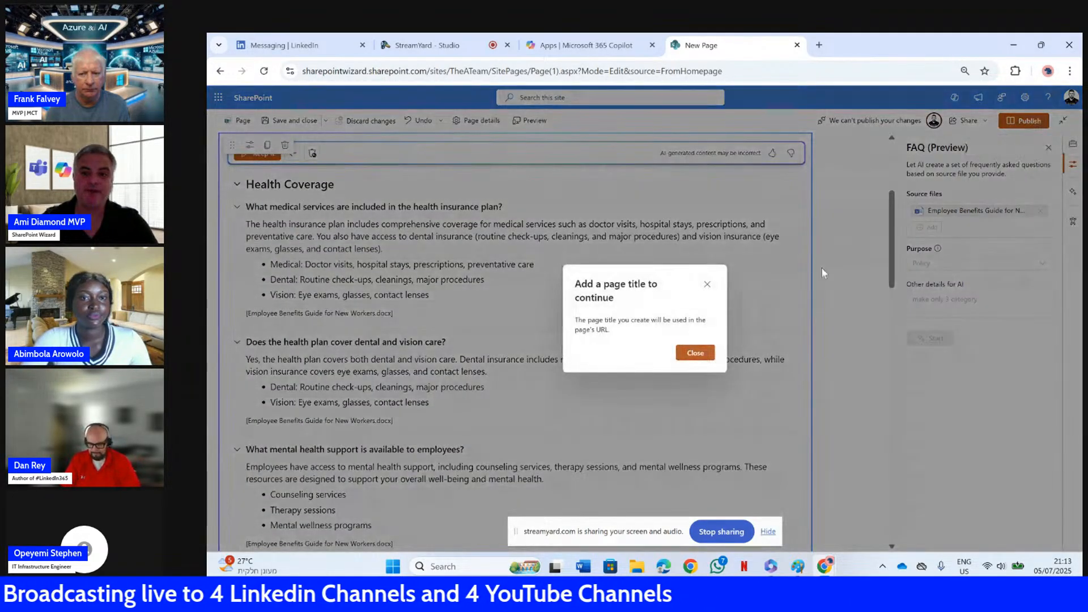
pyautogui.click(696, 353)
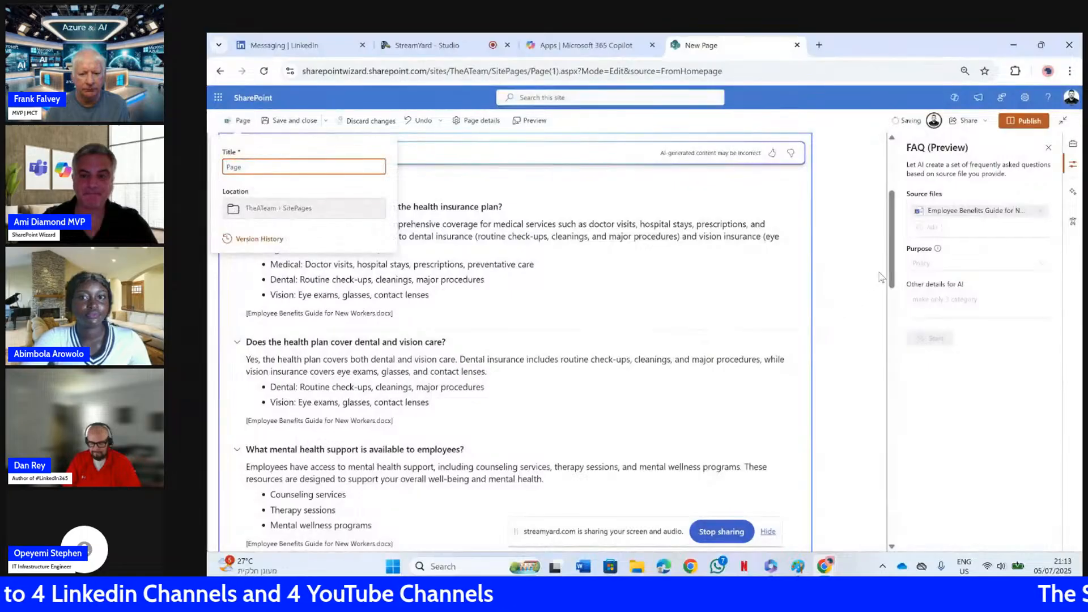
pyautogui.moveTo(893, 275); pyautogui.dragTo(892, 221)
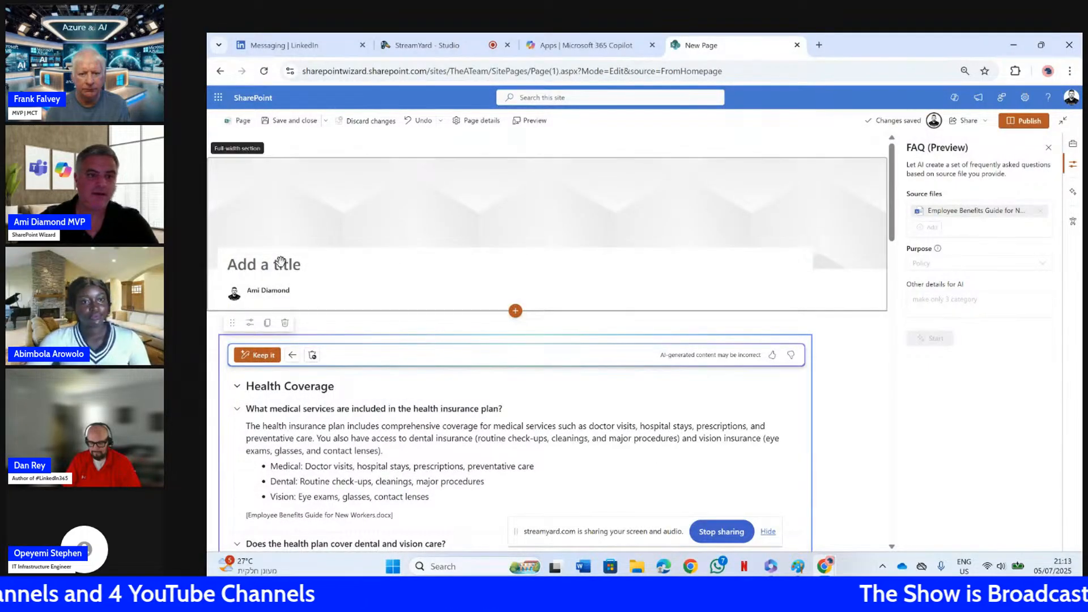
pyautogui.click(280, 264)
pyautogui.write('Demo')
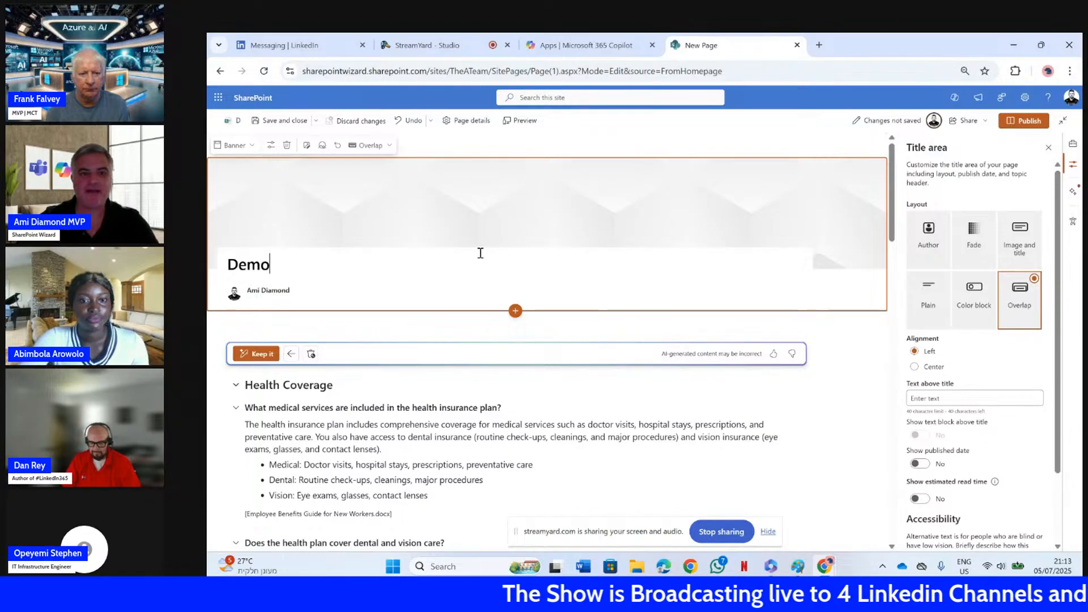
# Publish the Demo page, dismissing the sharing suggestions, and reload the published version
pyautogui.click(1022, 120)
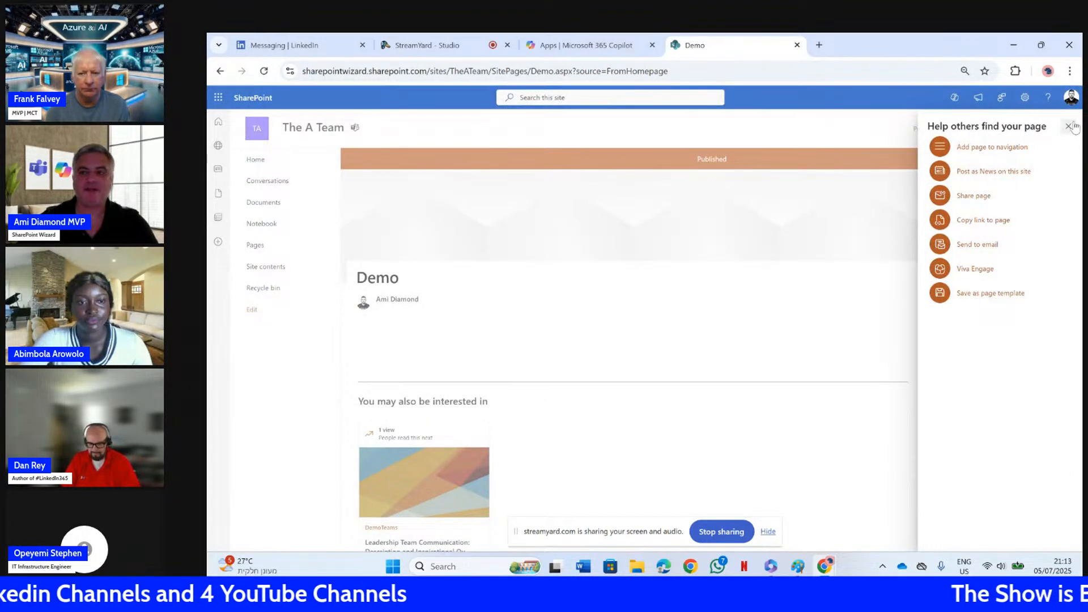
pyautogui.click(1069, 126)
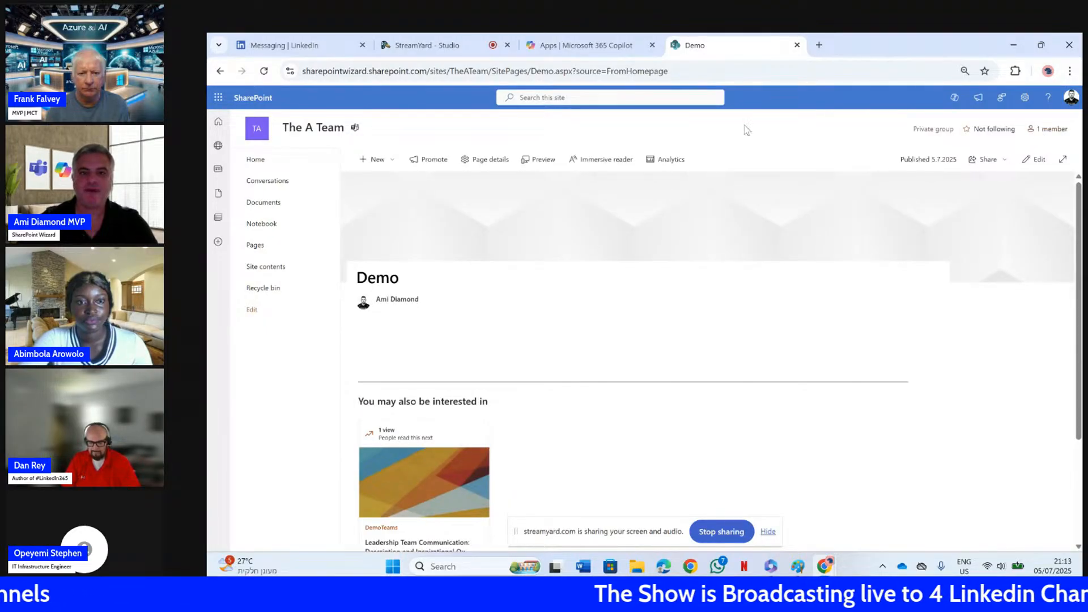
pyautogui.click(264, 71)
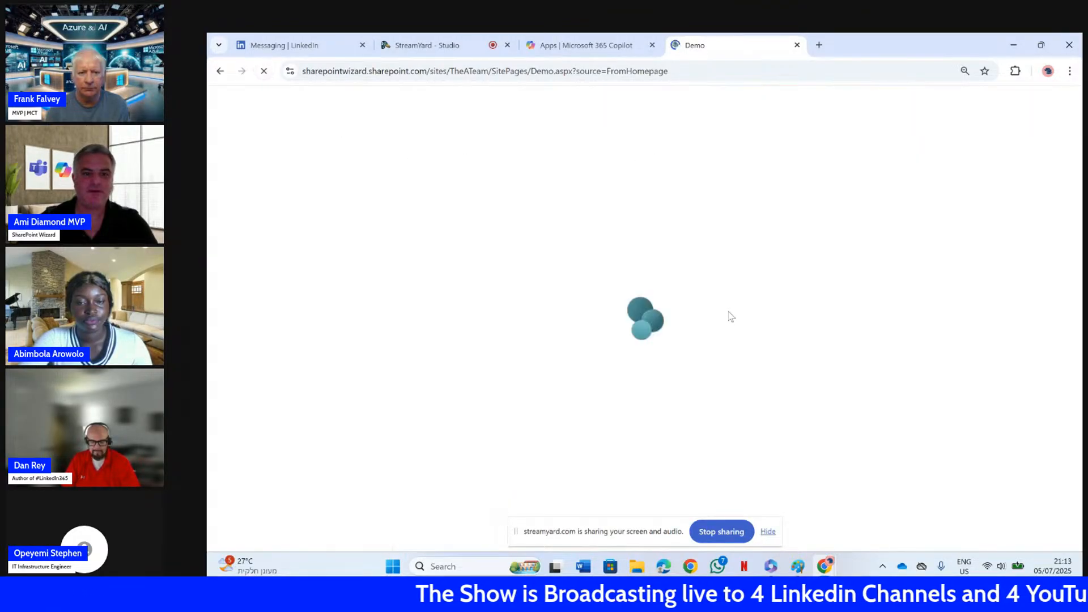
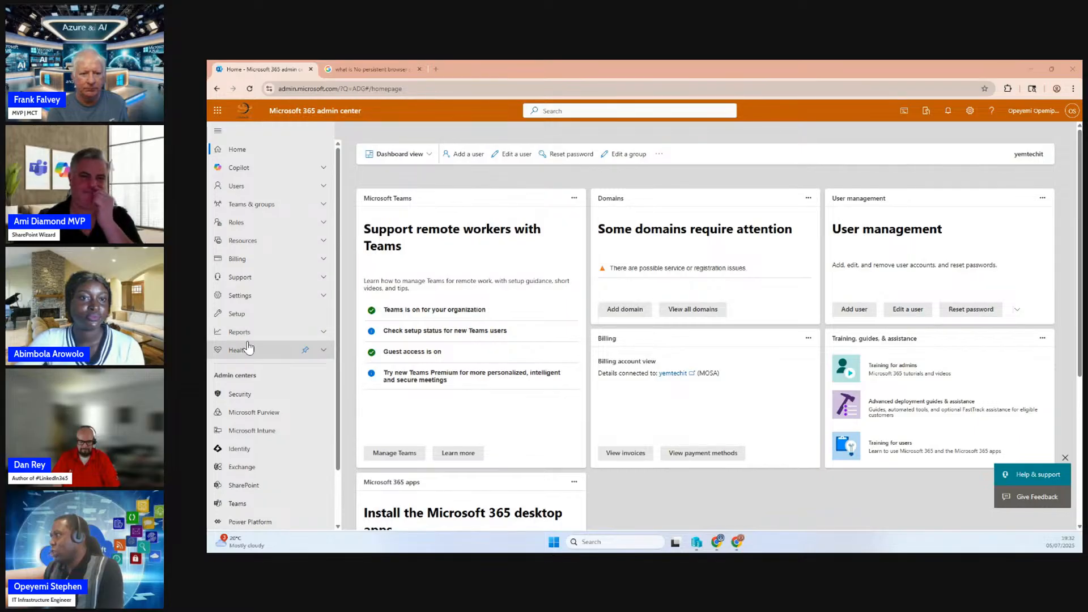
# Open the Advanced deployment guides & assistance collection from Setup and list all deployment guides
pyautogui.click(248, 314)
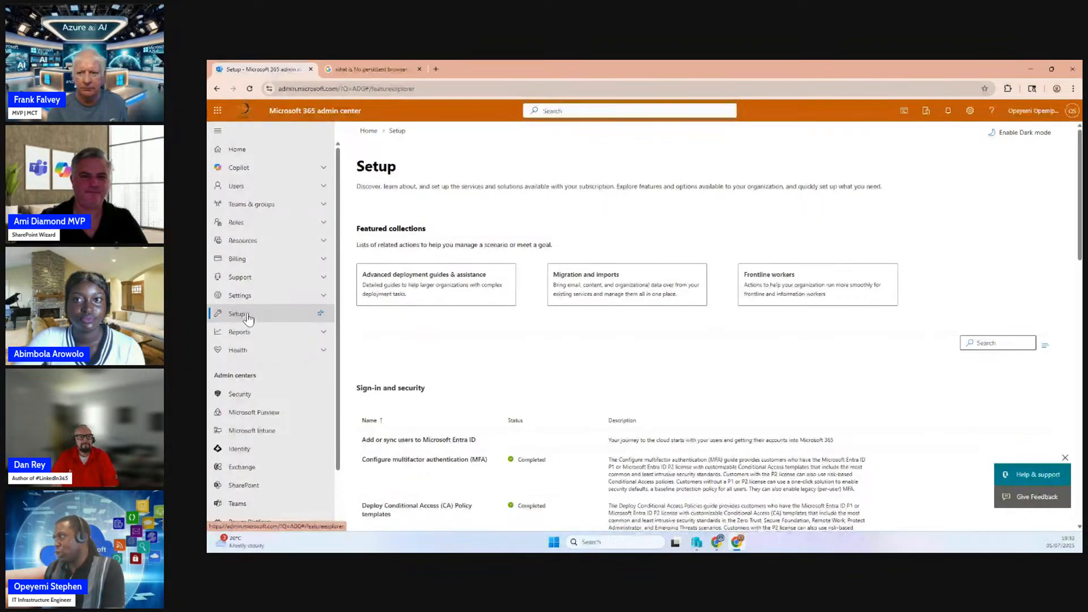
pyautogui.click(447, 277)
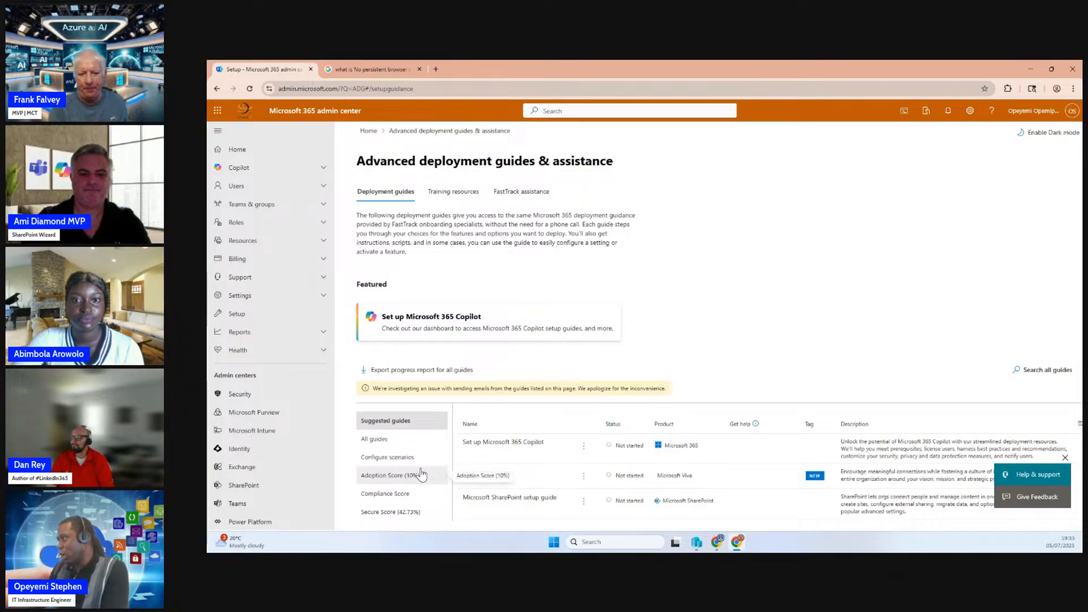
pyautogui.click(380, 442)
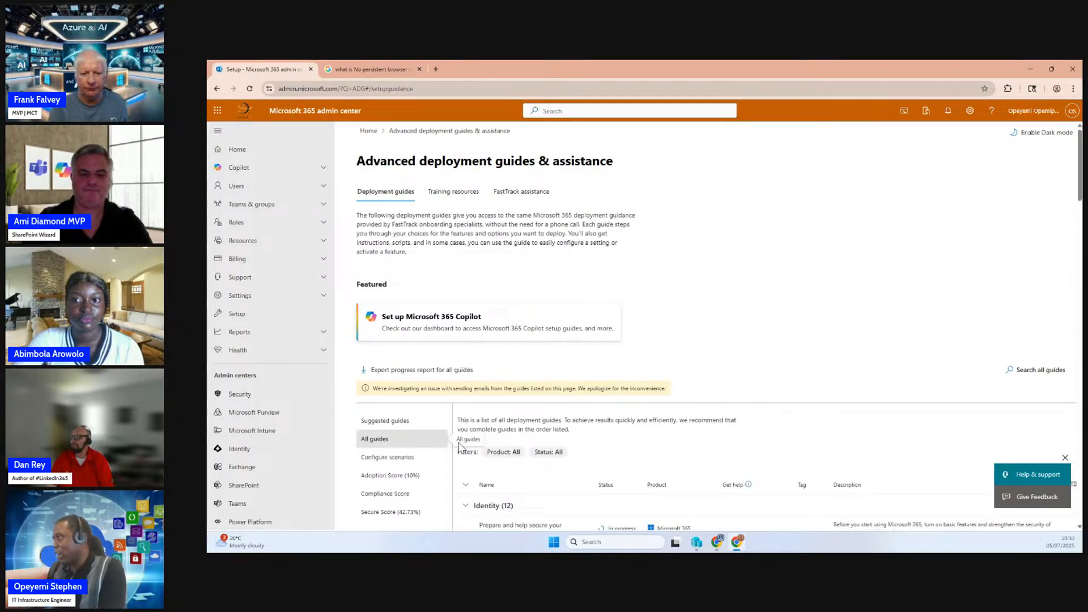
pyautogui.scroll(-3, 385, 439)
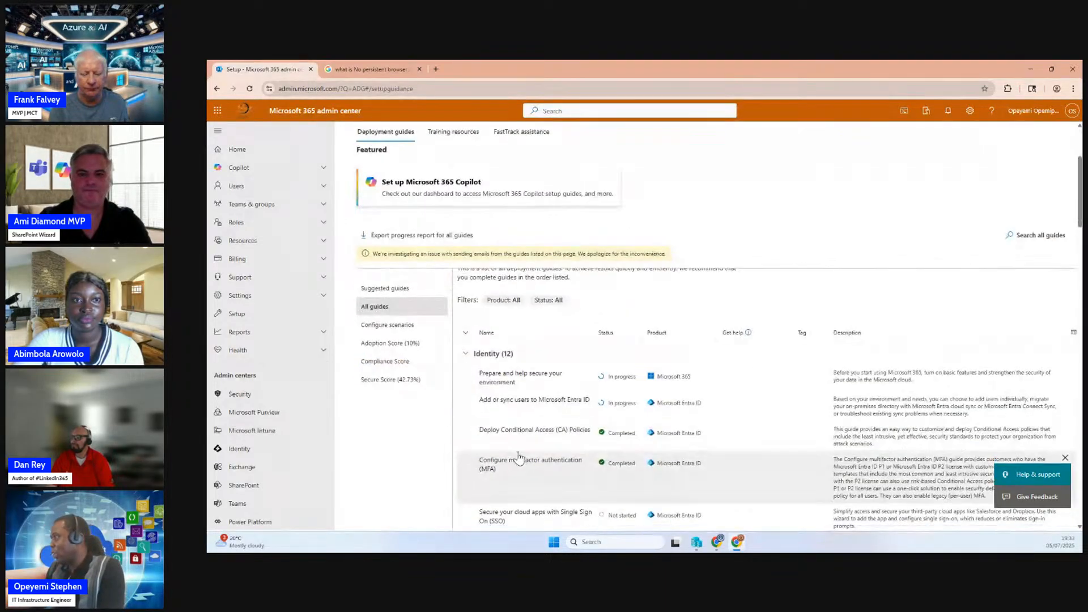
# Look through the Adoption Score, Compliance Score and Secure Score guide groups, and return to the list of all guides
pyautogui.click(380, 346)
pyautogui.click(374, 362)
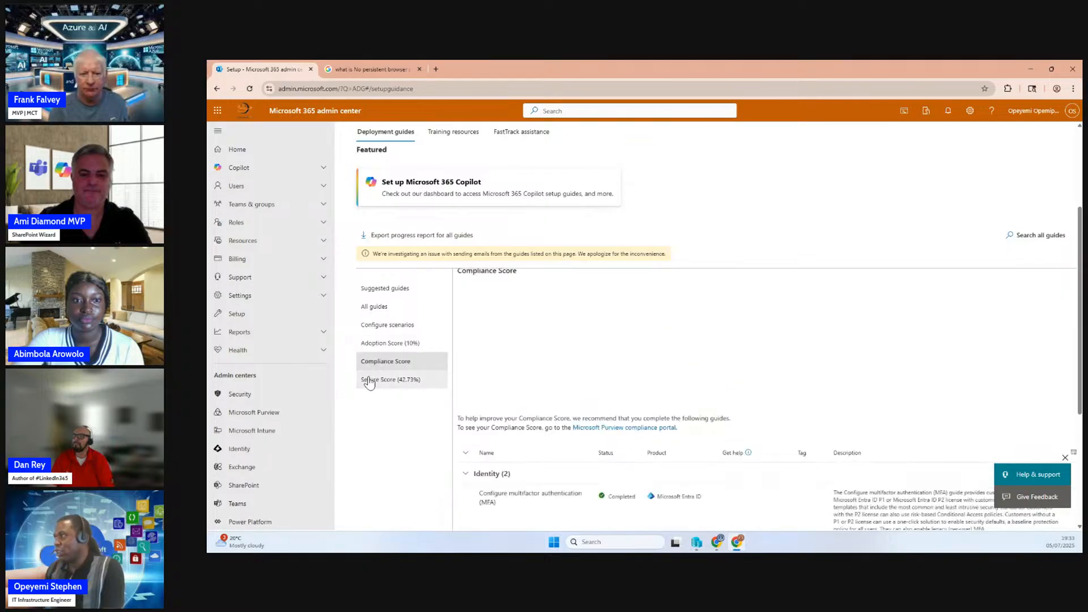
pyautogui.click(369, 381)
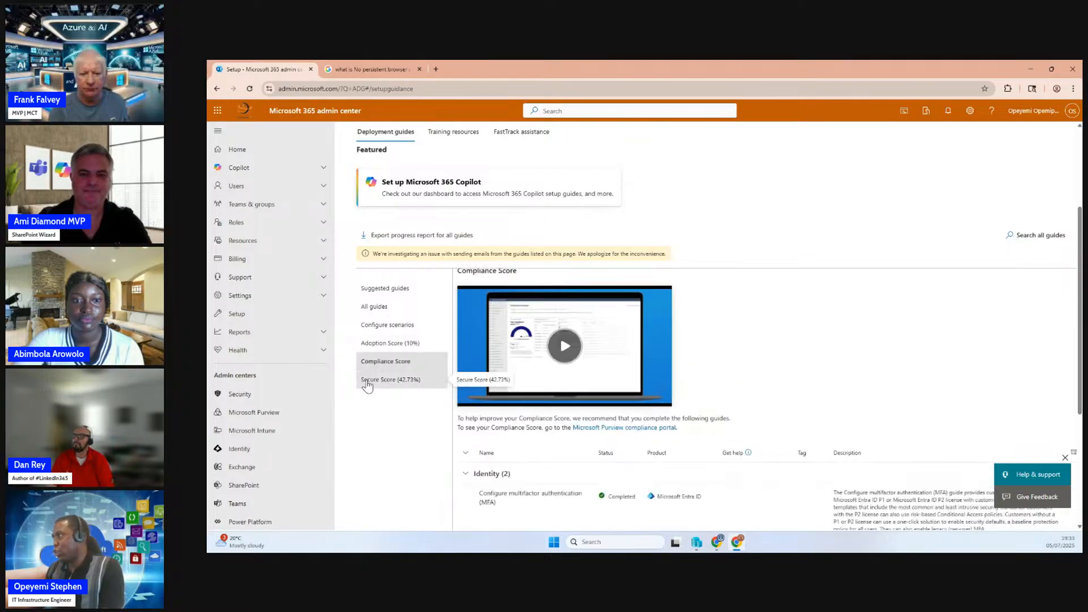
pyautogui.click(388, 309)
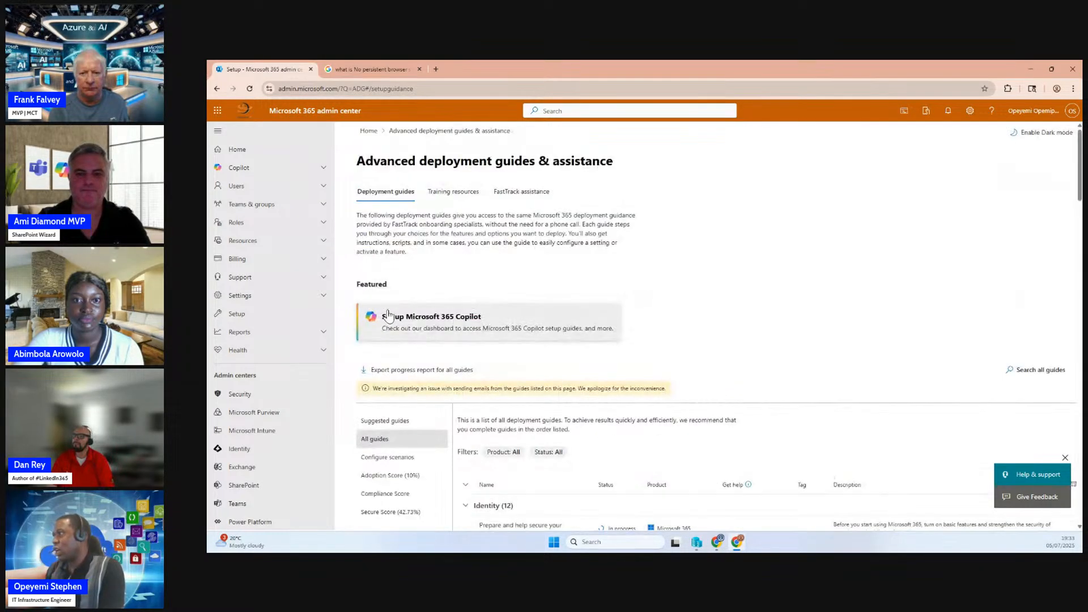
pyautogui.scroll(-2, 623, 483)
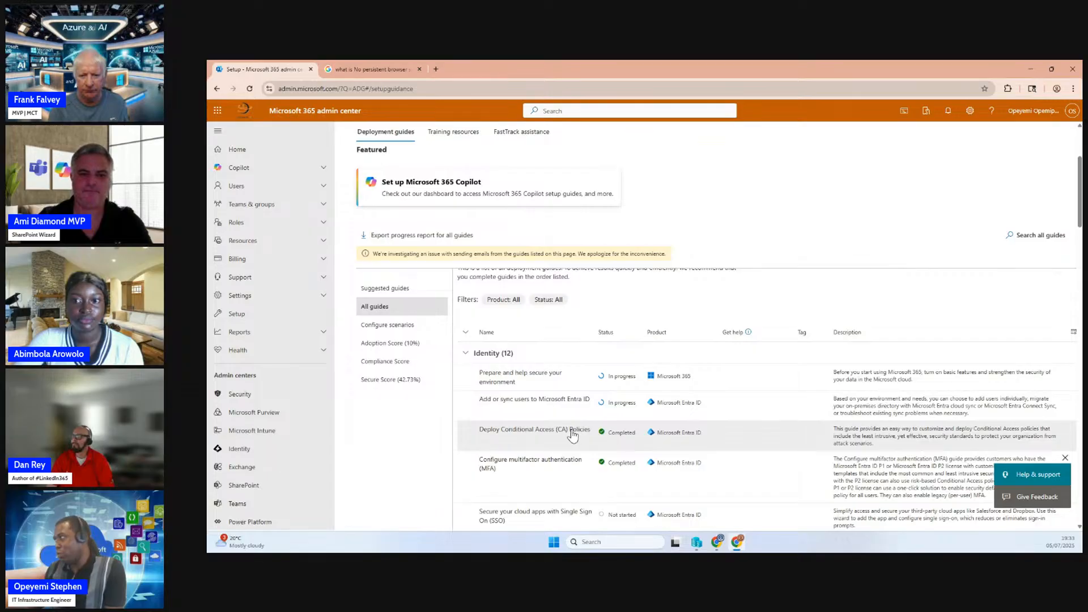
# Open the Deploy Conditional Access (CA) Policies guide, check its completion status and start the guide
pyautogui.click(549, 435)
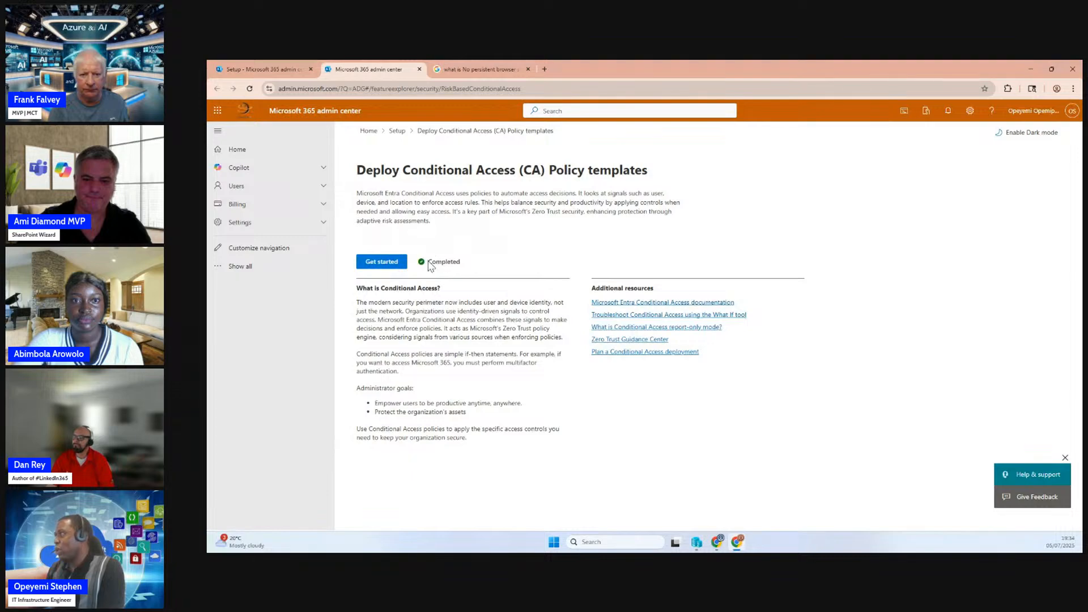
pyautogui.moveTo(430, 262); pyautogui.dragTo(470, 267)
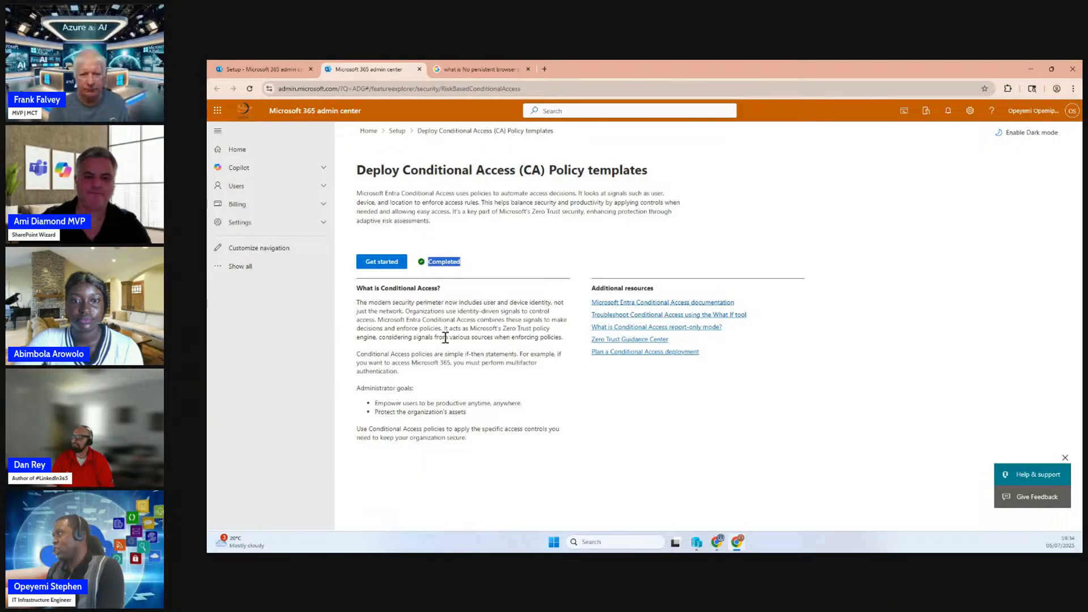
pyautogui.moveTo(439, 262); pyautogui.dragTo(462, 267)
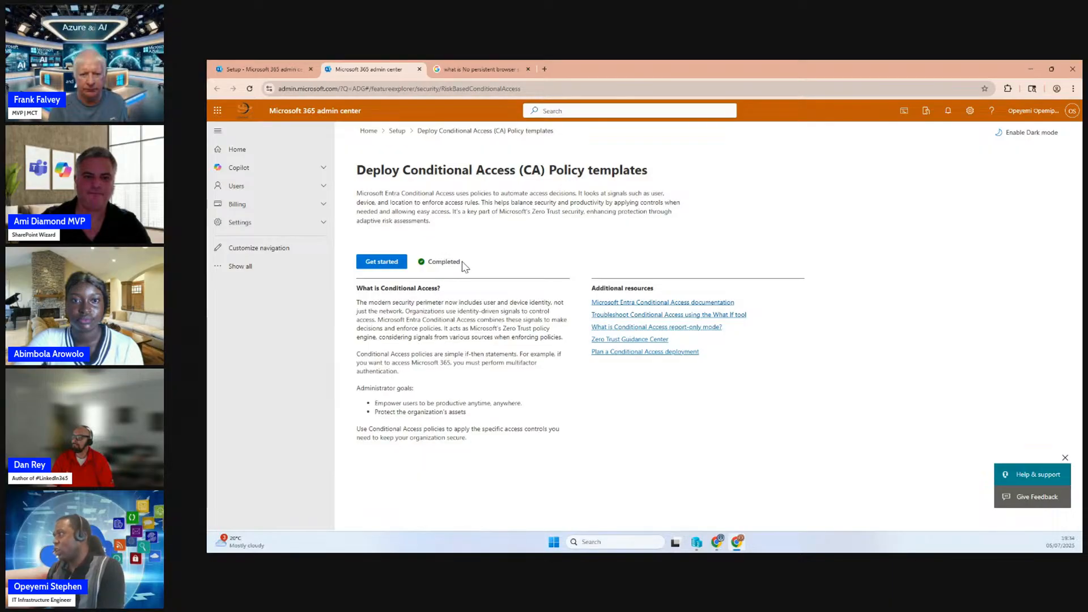
pyautogui.click(378, 264)
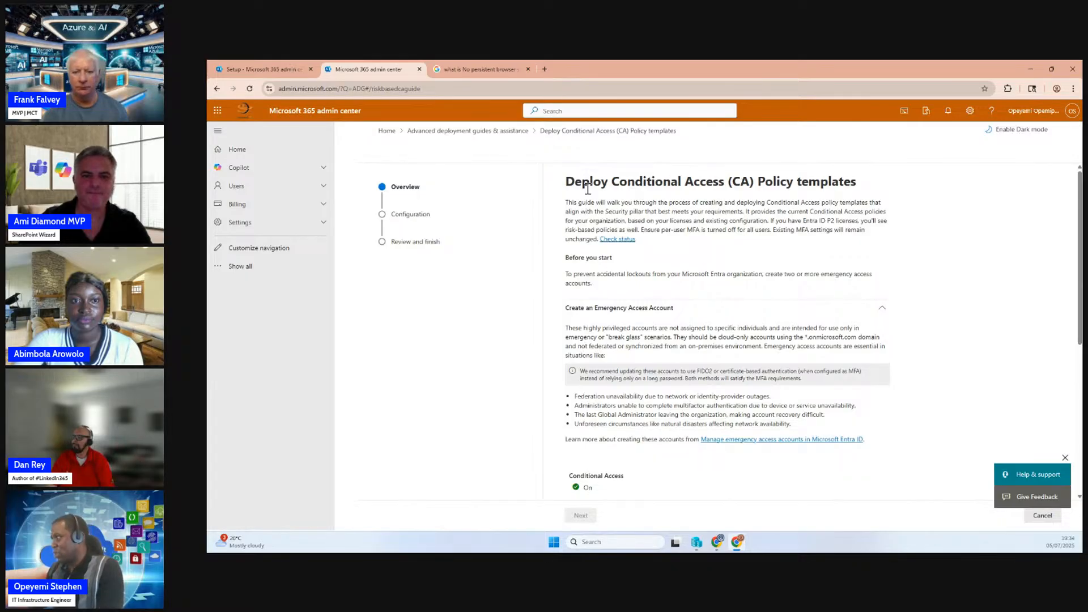
# Check the Conditional Access status in the guide's overview
pyautogui.scroll(-3, 611, 352)
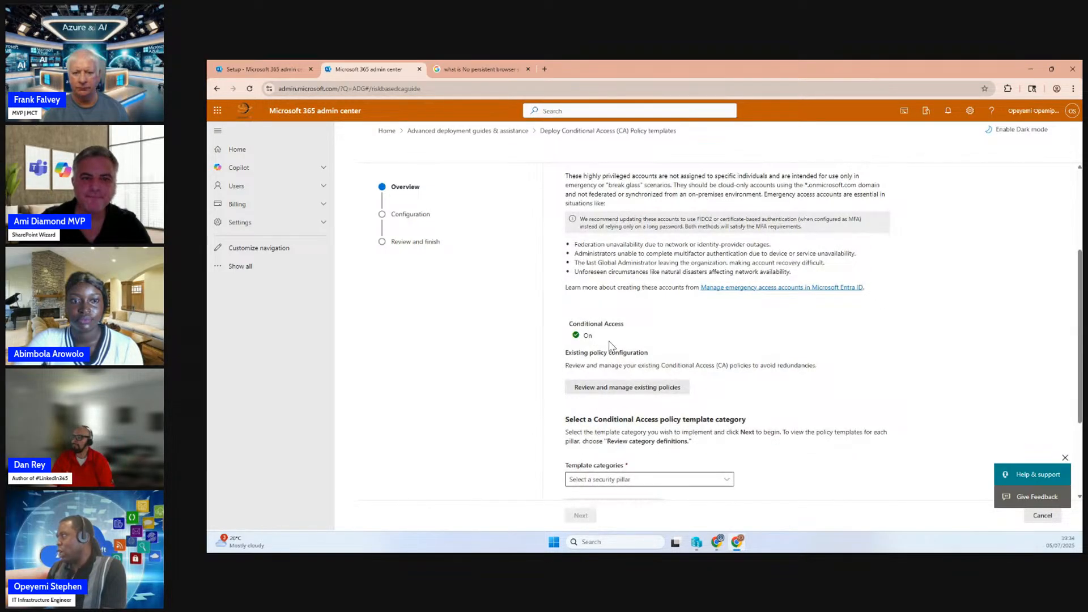
pyautogui.moveTo(569, 324); pyautogui.dragTo(593, 337)
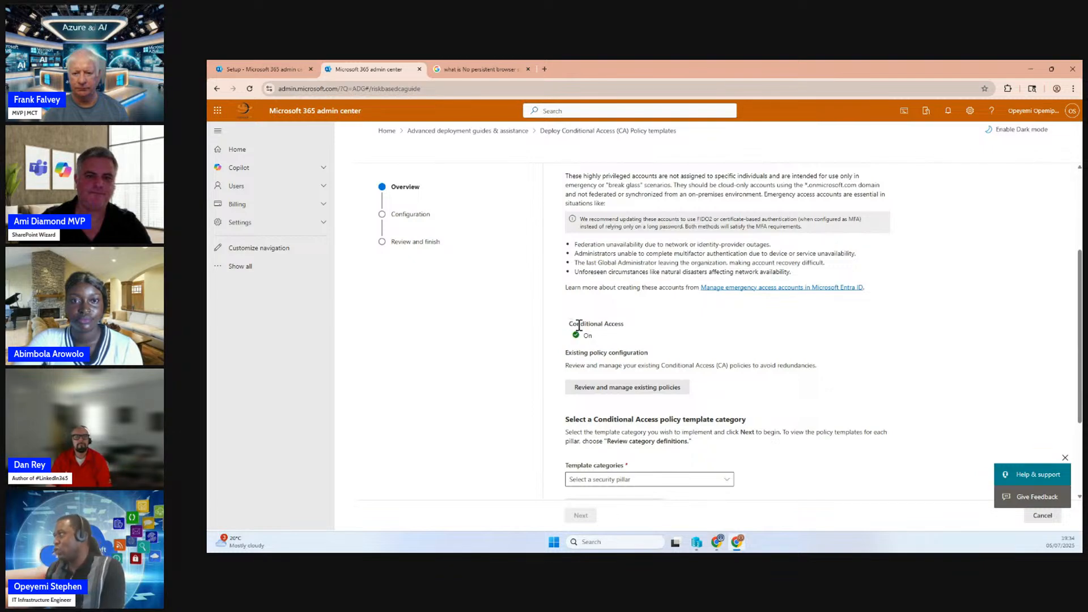
pyautogui.moveTo(579, 324); pyautogui.dragTo(623, 327)
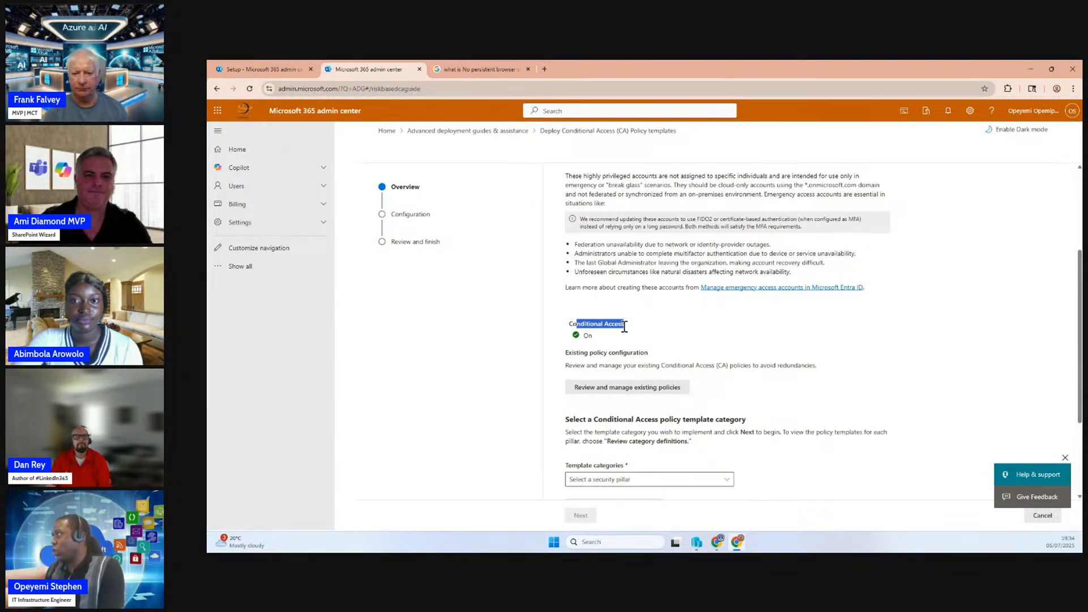
# Switch to the Microsoft Entra admin center, open the Conditional Access policies and check the state of "Allow MFA For all users"
pyautogui.click(278, 68)
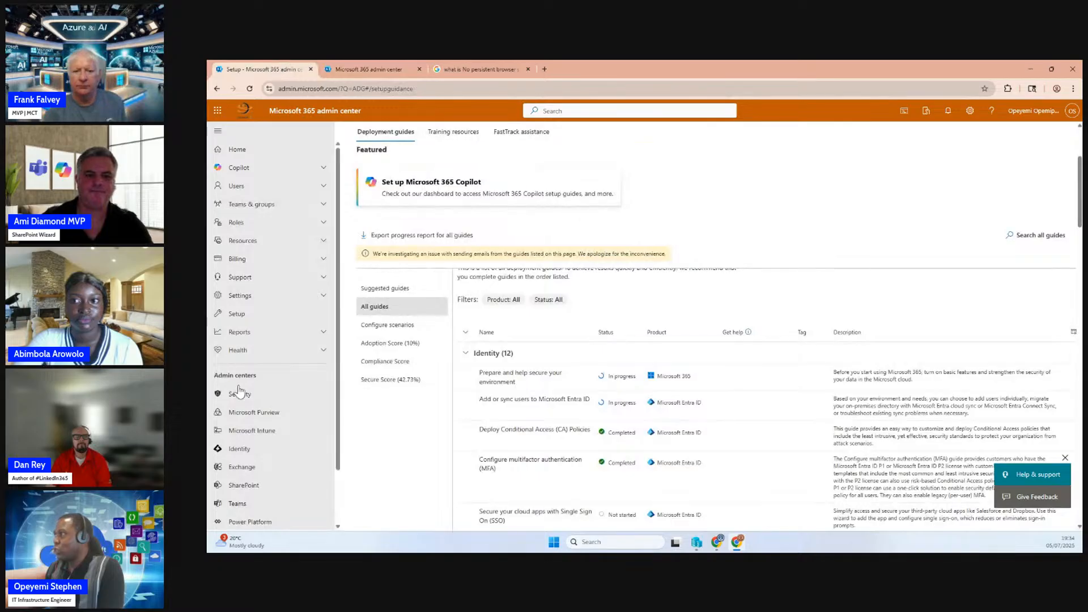
pyautogui.click(248, 450)
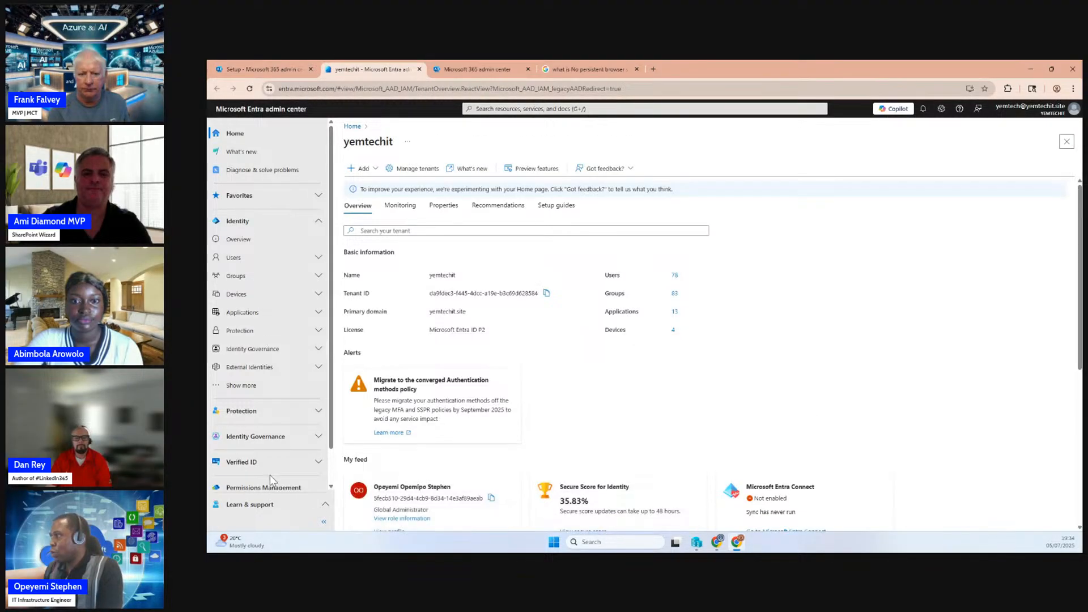
pyautogui.click(241, 331)
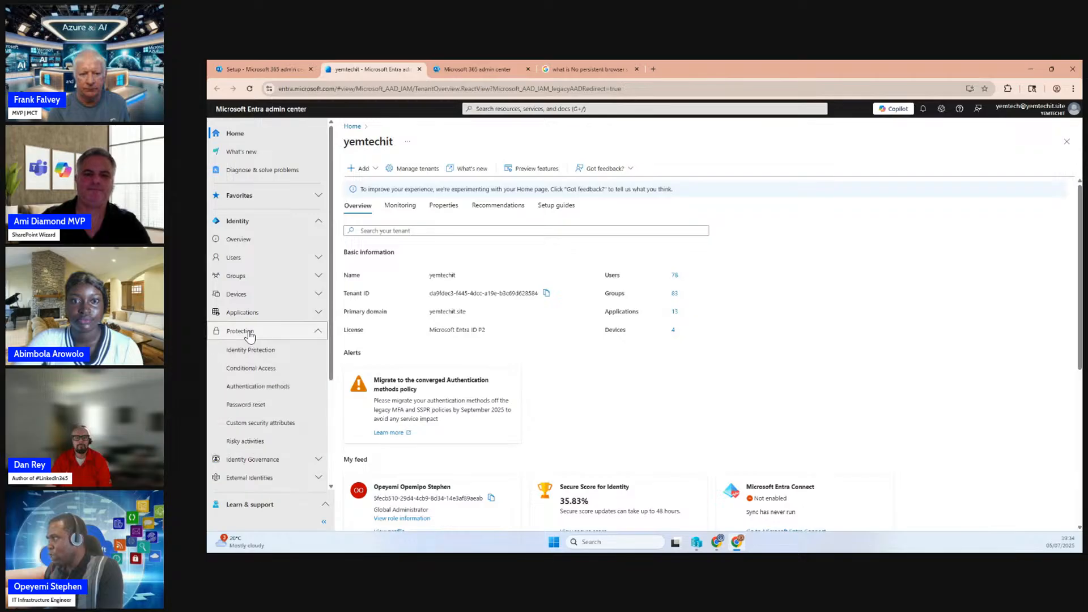
pyautogui.click(249, 374)
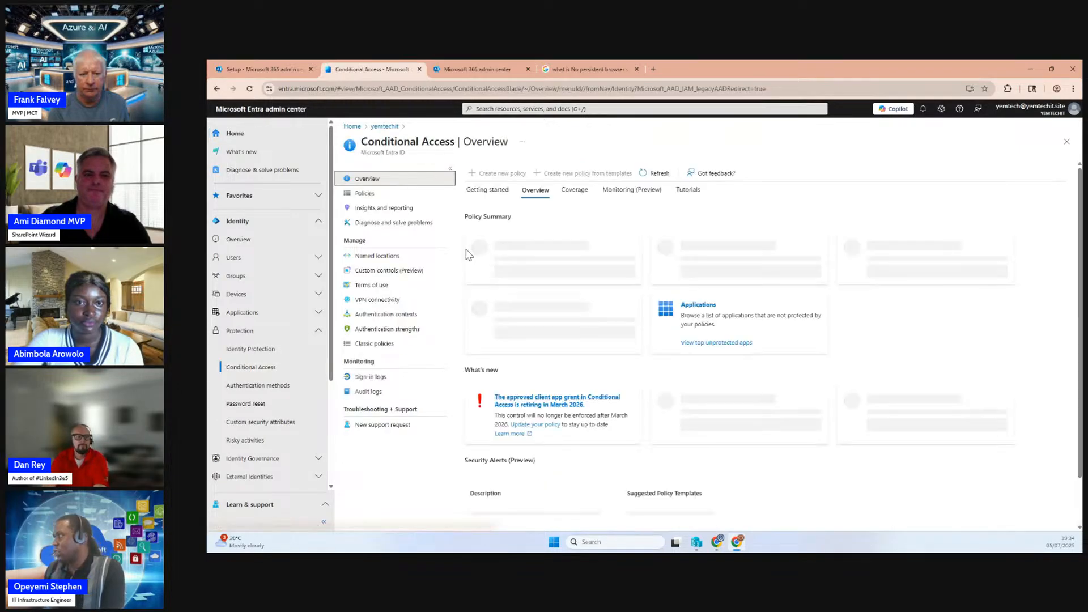
pyautogui.click(365, 194)
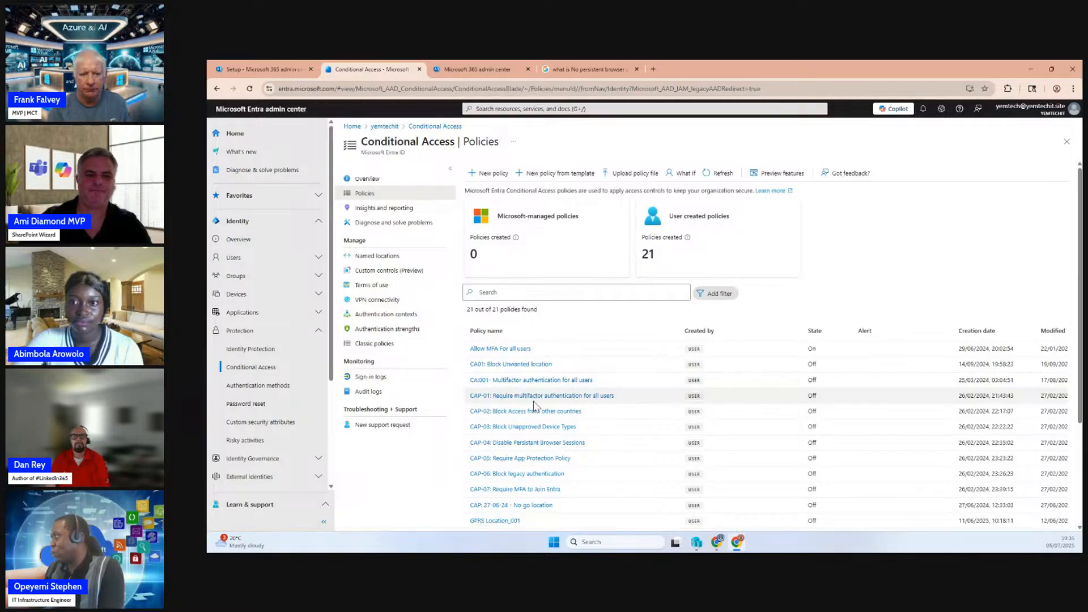
pyautogui.scroll(-3, 537, 408)
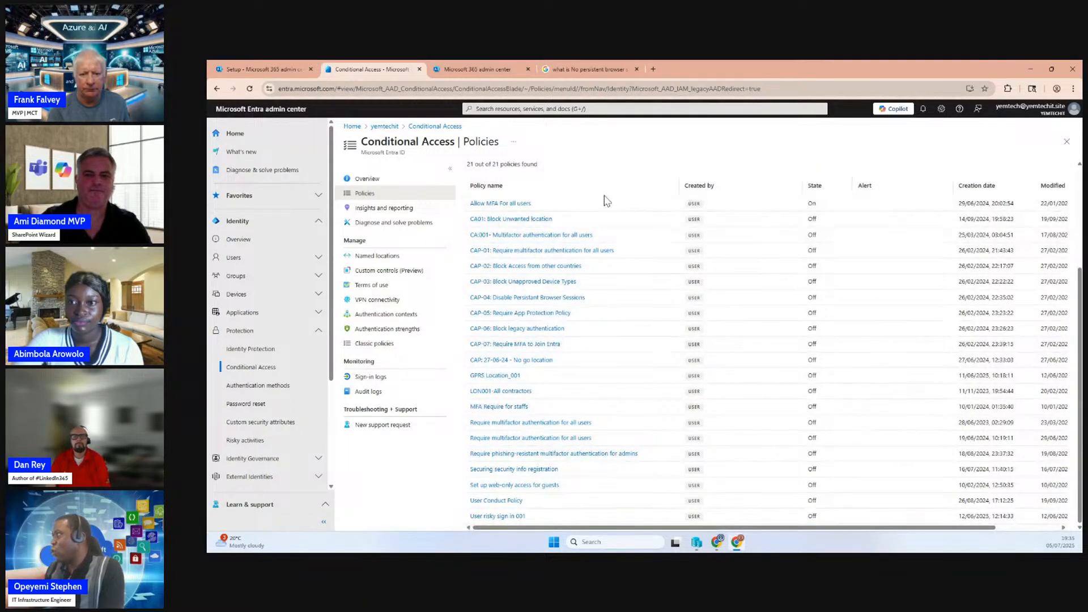
pyautogui.moveTo(818, 205); pyautogui.dragTo(807, 204)
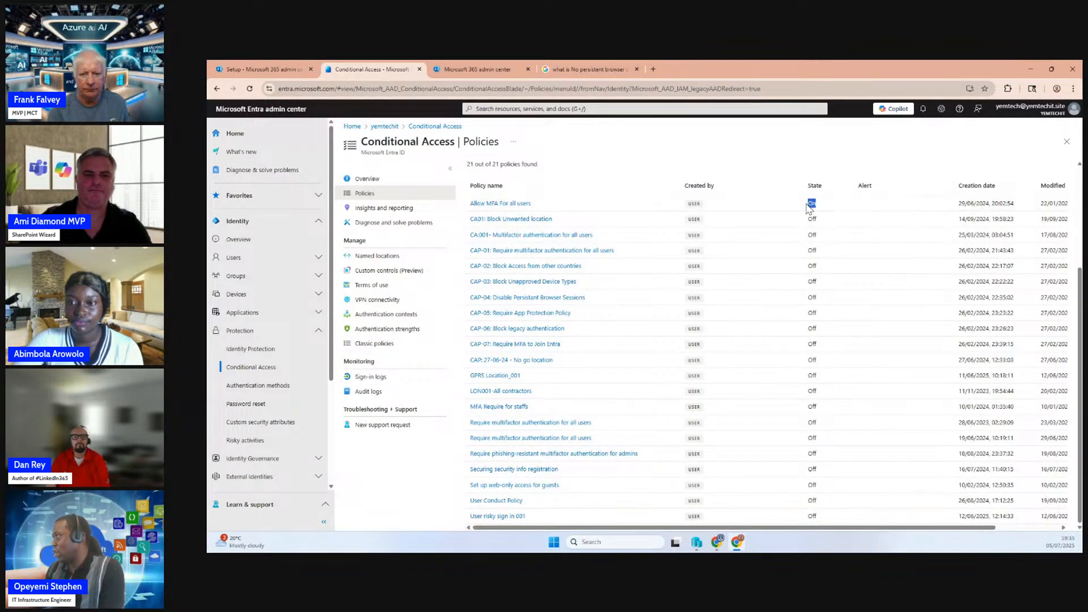
# Return to the Conditional Access deployment guide and examine its status and template category section
pyautogui.click(474, 70)
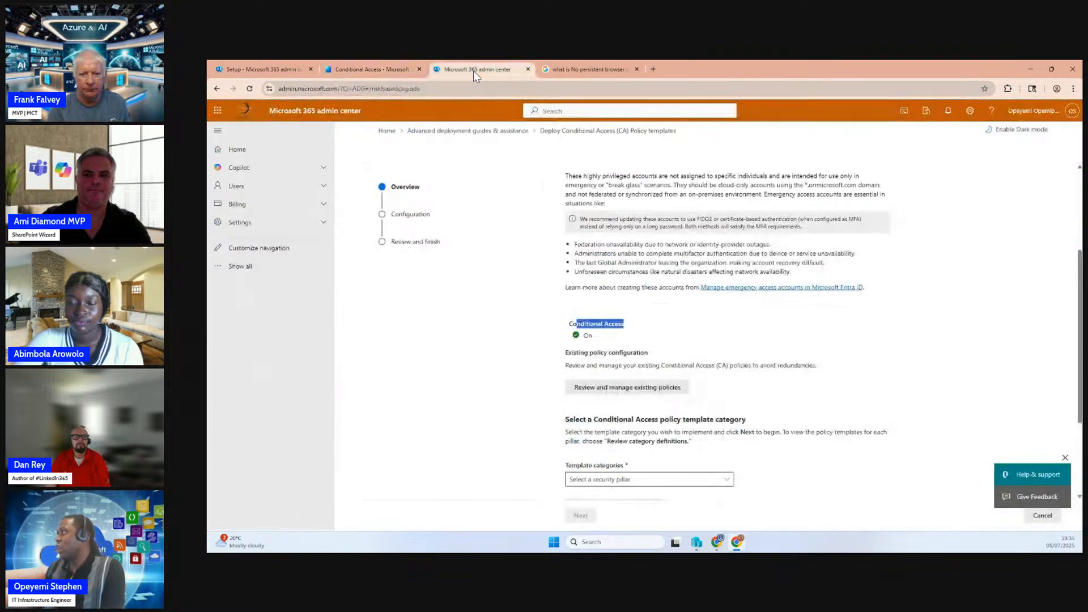
pyautogui.click(594, 338)
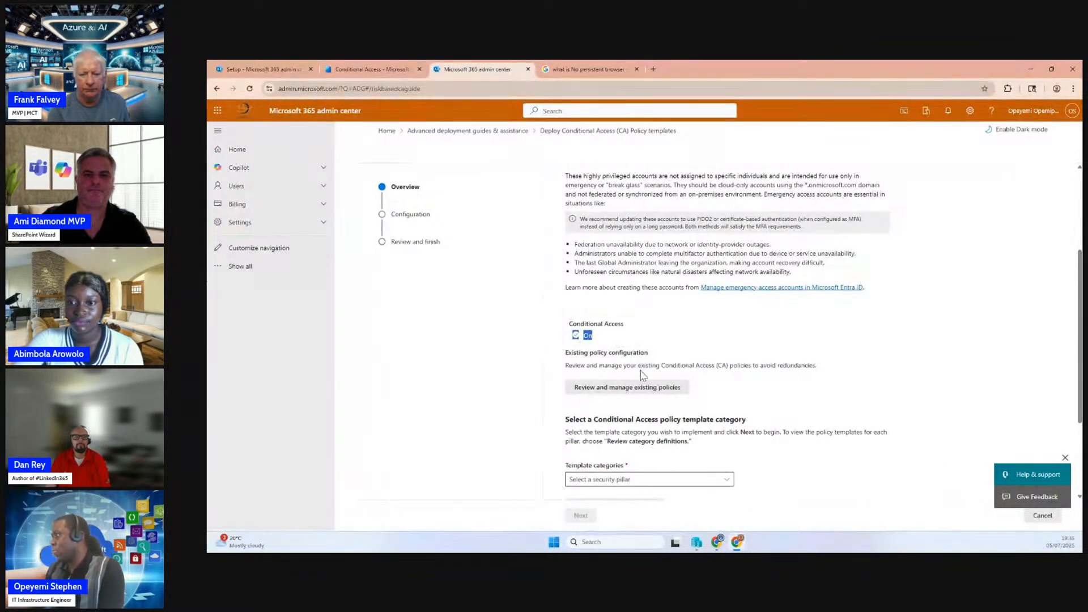
pyautogui.scroll(-2, 642, 378)
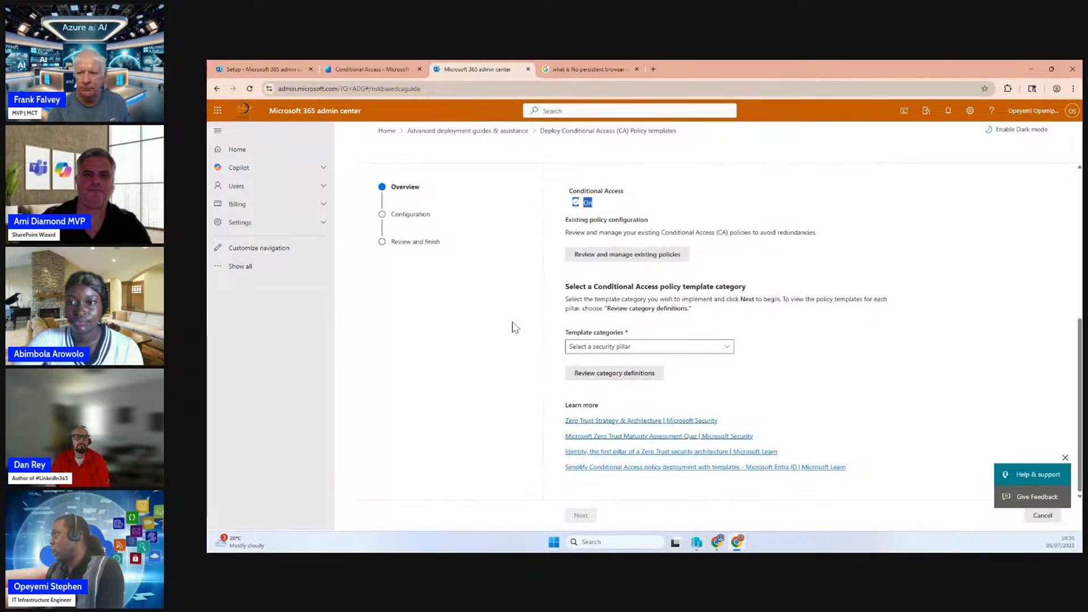
pyautogui.moveTo(574, 335); pyautogui.dragTo(627, 338)
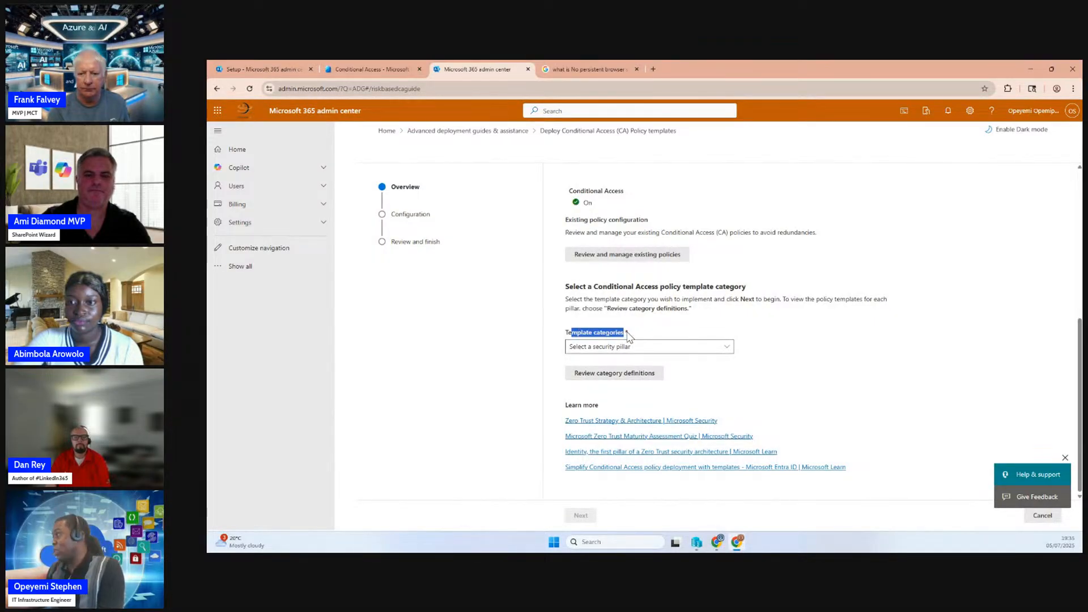
# Choose Zero Trust (Recommended) as the template category after trying Secure Foundation, and continue to the configuration stage
pyautogui.click(599, 348)
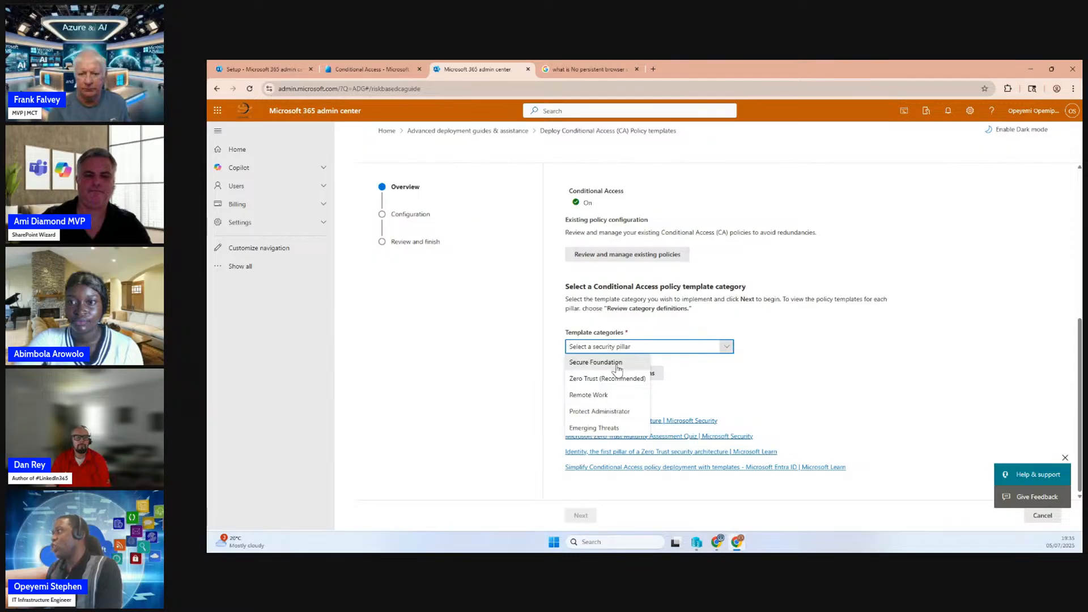
pyautogui.click(618, 362)
pyautogui.click(627, 348)
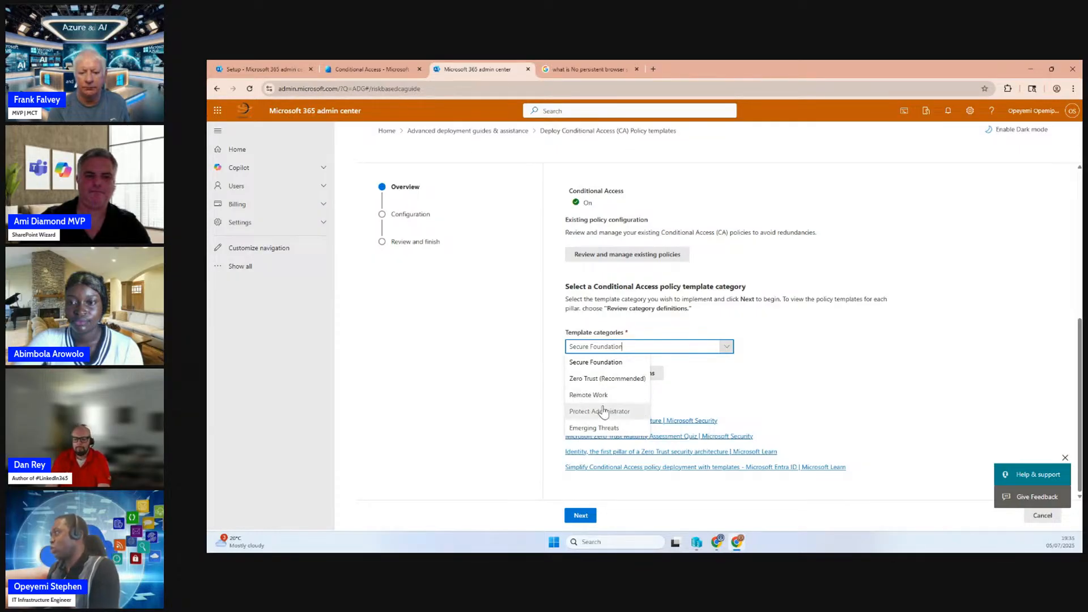
pyautogui.click(578, 380)
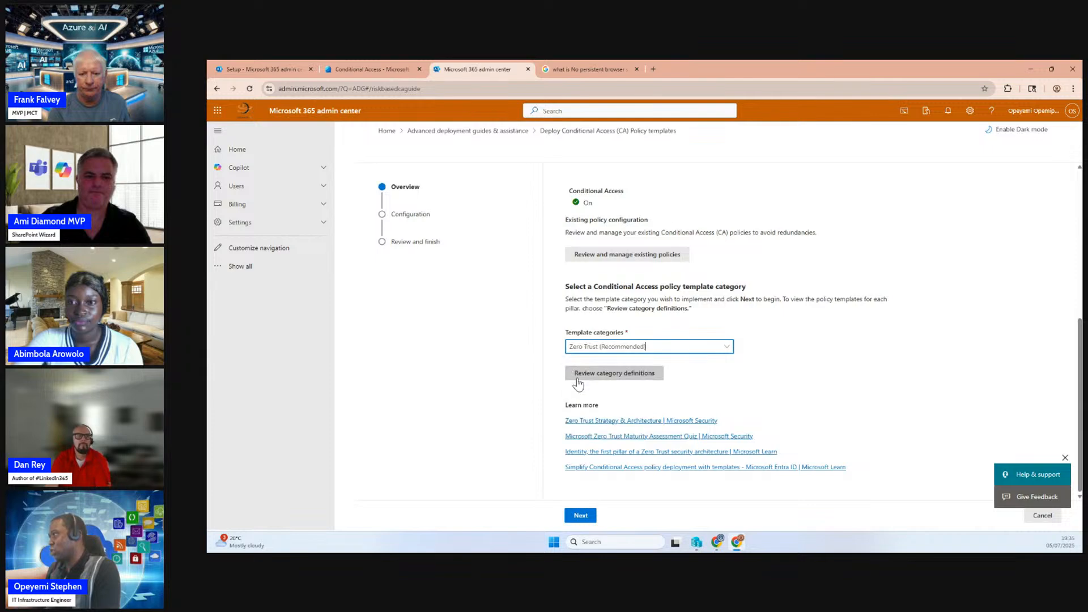
pyautogui.click(580, 515)
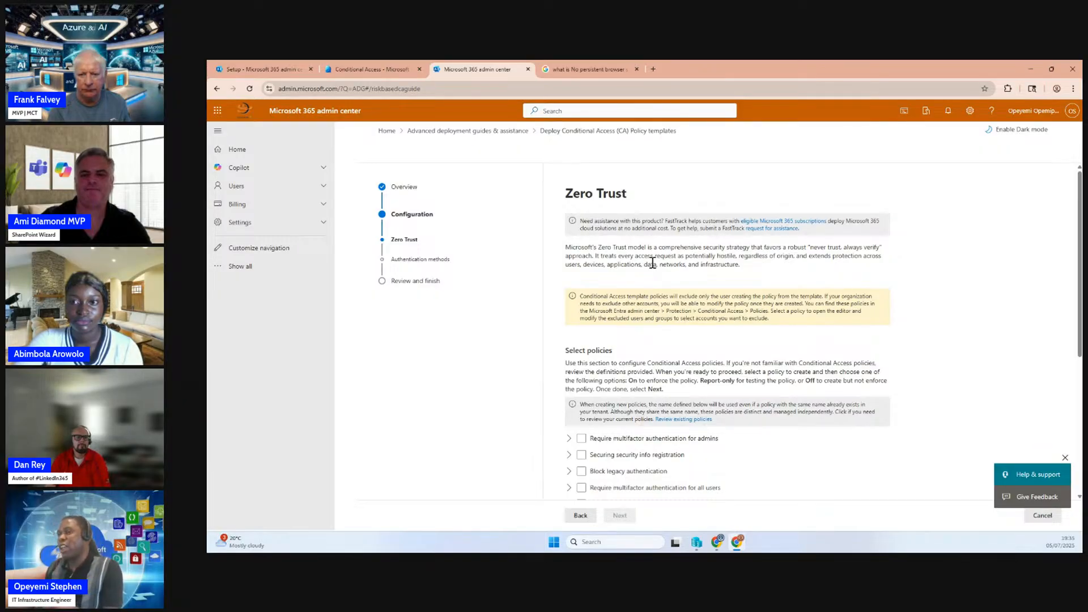
# Examine the Zero Trust policy templates available for selection, including "No persistent browser session"
pyautogui.scroll(-3, 656, 355)
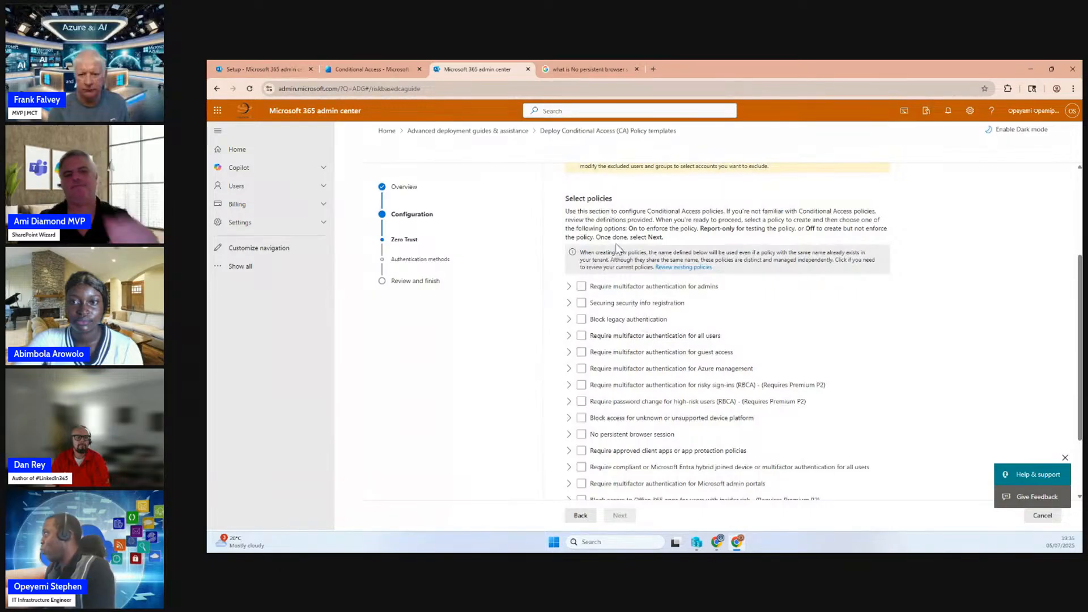
pyautogui.click(641, 307)
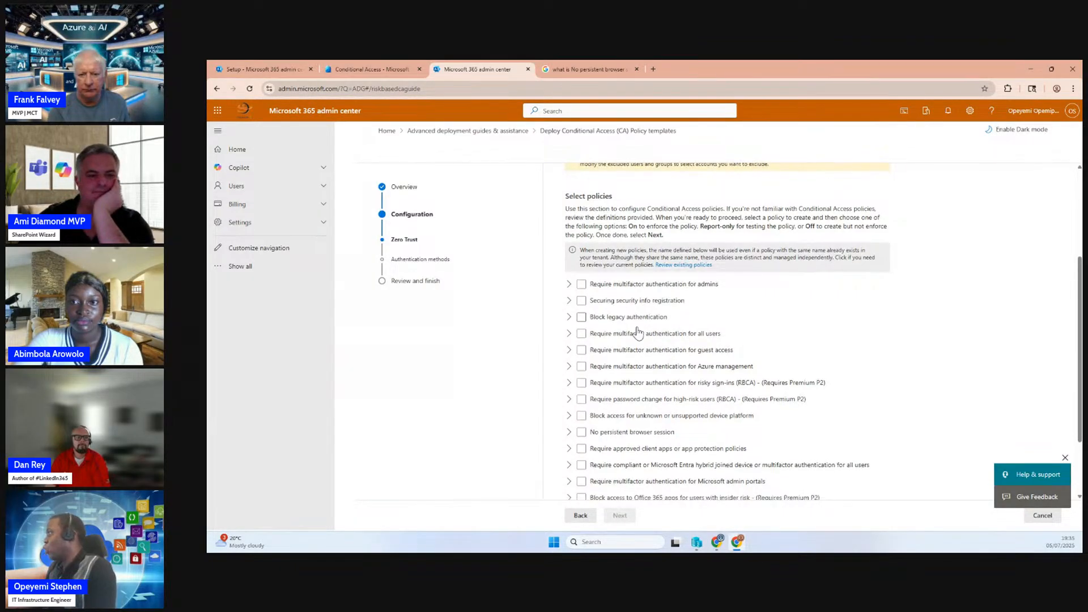
pyautogui.scroll(-2, 638, 334)
pyautogui.scroll(3, 636, 334)
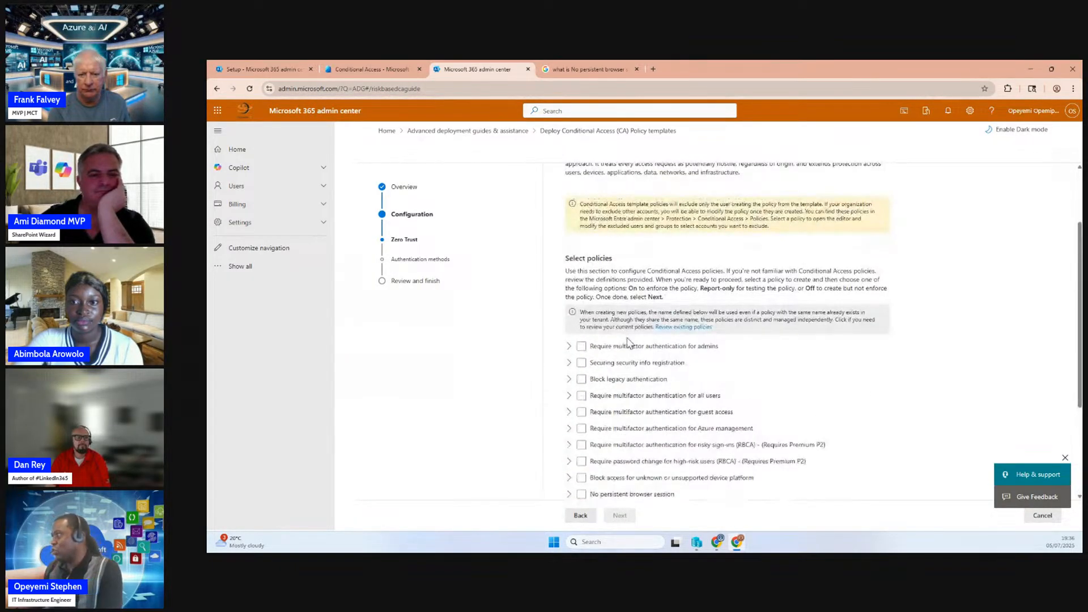
pyautogui.scroll(-3, 629, 342)
pyautogui.click(626, 343)
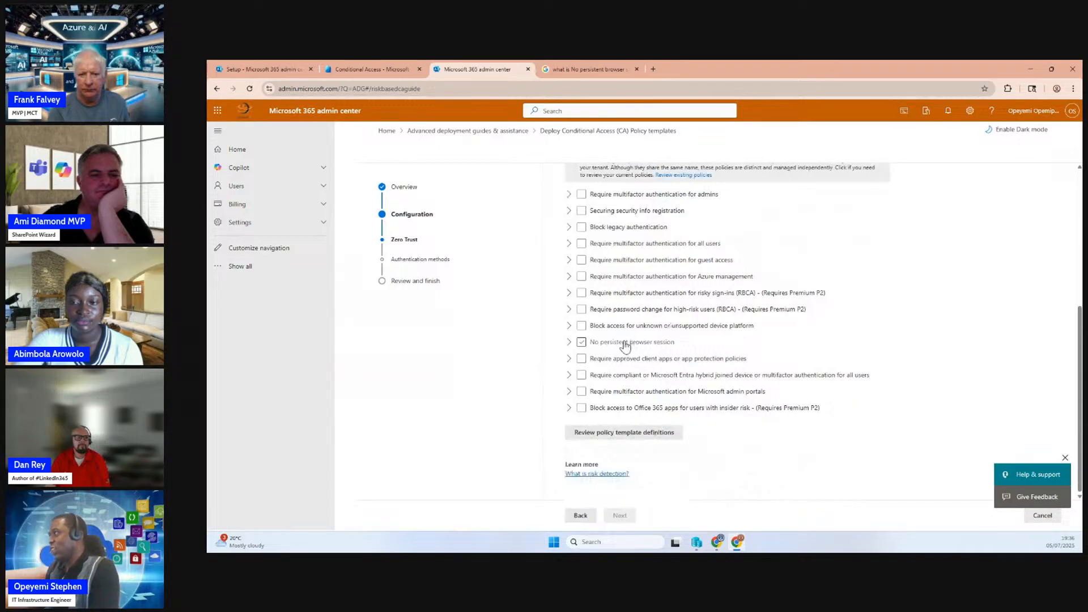
pyautogui.scroll(3, 626, 347)
pyautogui.scroll(-3, 625, 346)
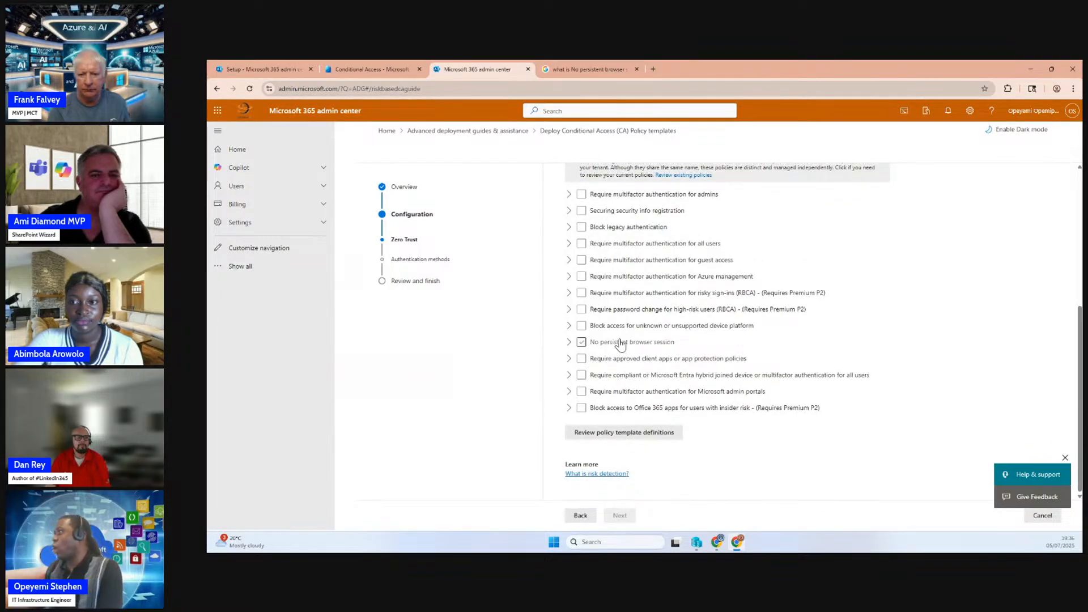
# Check the existing Conditional Access policies in the Entra admin center and the setup guide list, and return to the Zero Trust templates
pyautogui.scroll(3, 620, 340)
pyautogui.scroll(-3, 621, 341)
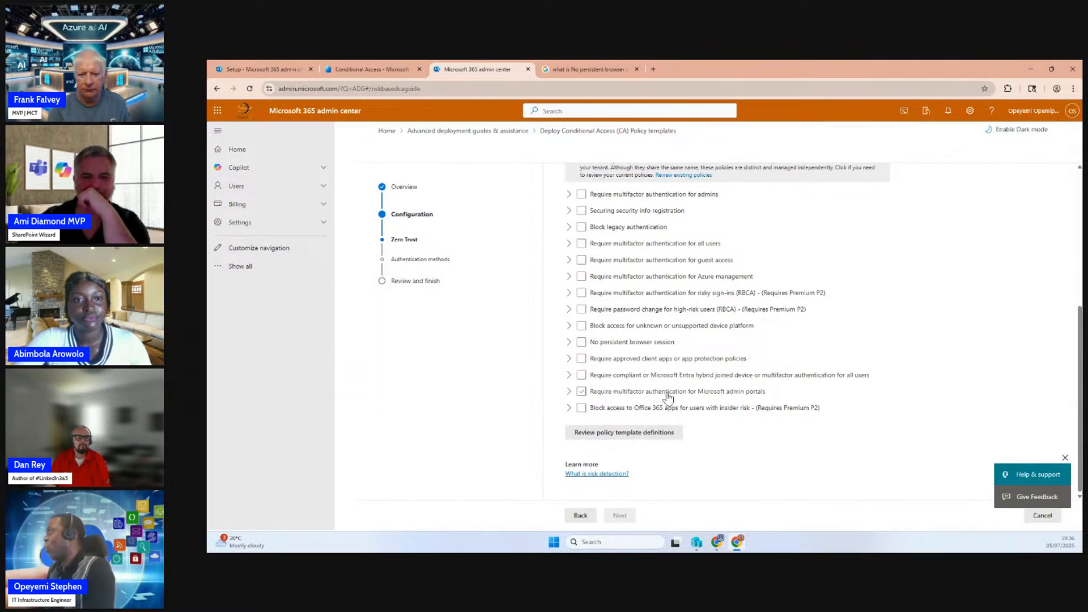
pyautogui.click(370, 68)
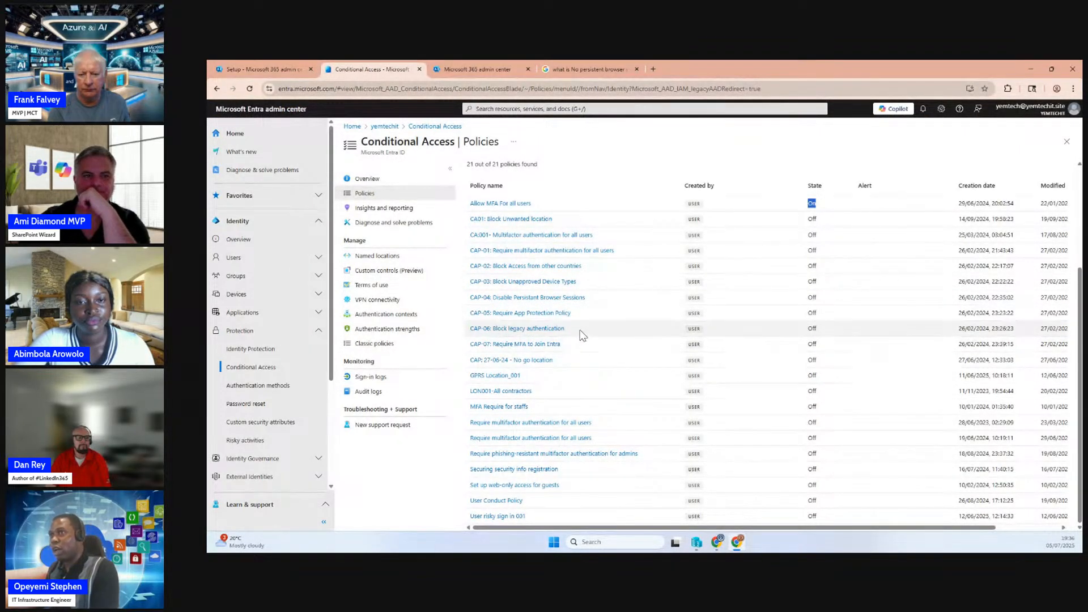
pyautogui.click(263, 69)
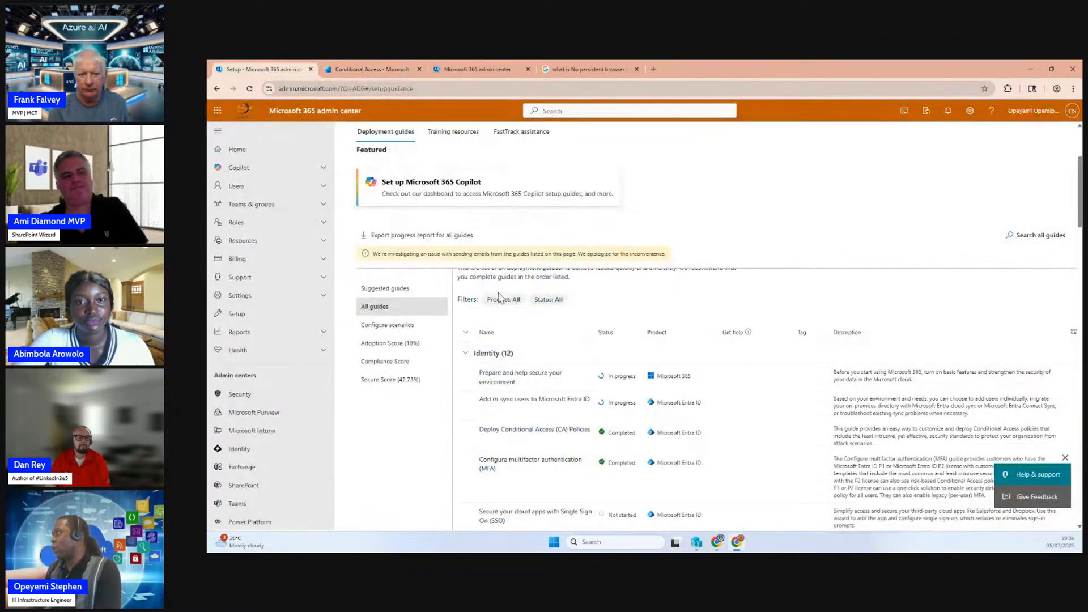
pyautogui.click(391, 69)
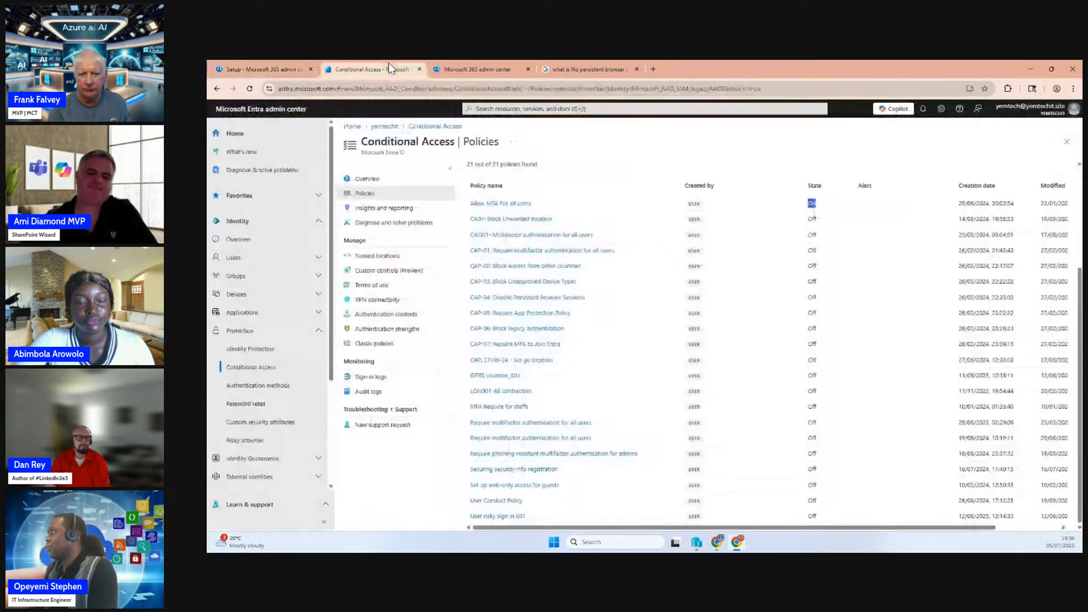
pyautogui.click(448, 70)
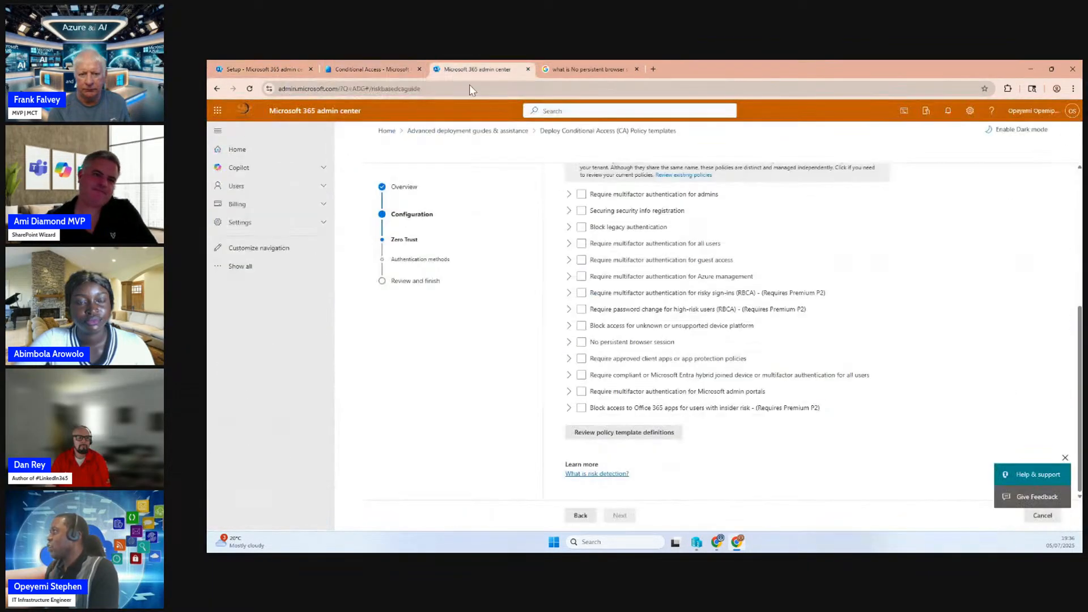
# Select the "Require multifactor authentication for admins" and "Securing security info registration" templates, both in Report-only mode
pyautogui.click(582, 195)
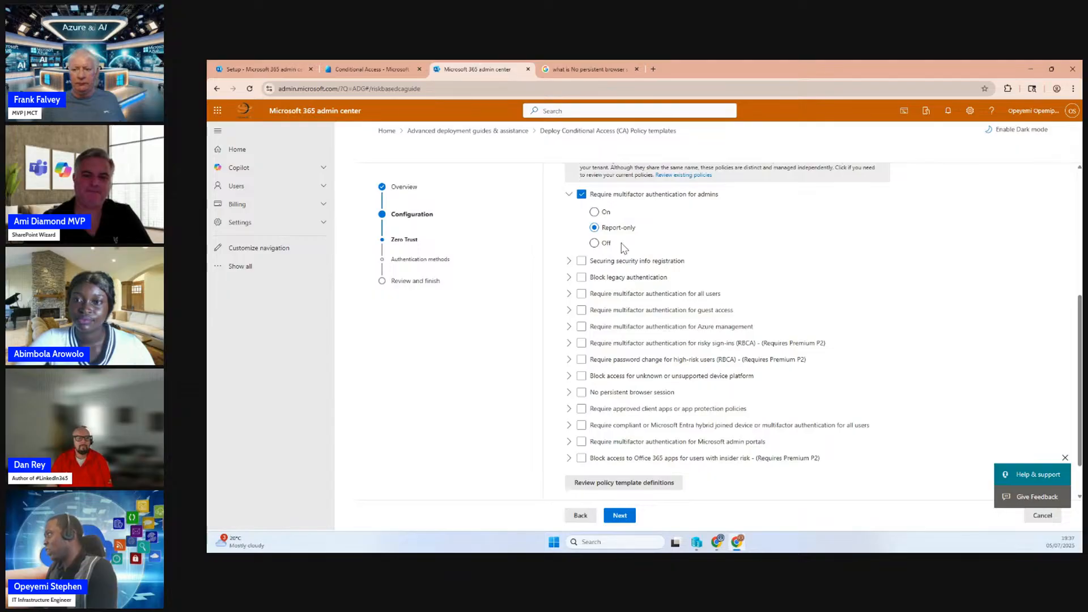
pyautogui.click(581, 195)
pyautogui.click(581, 195)
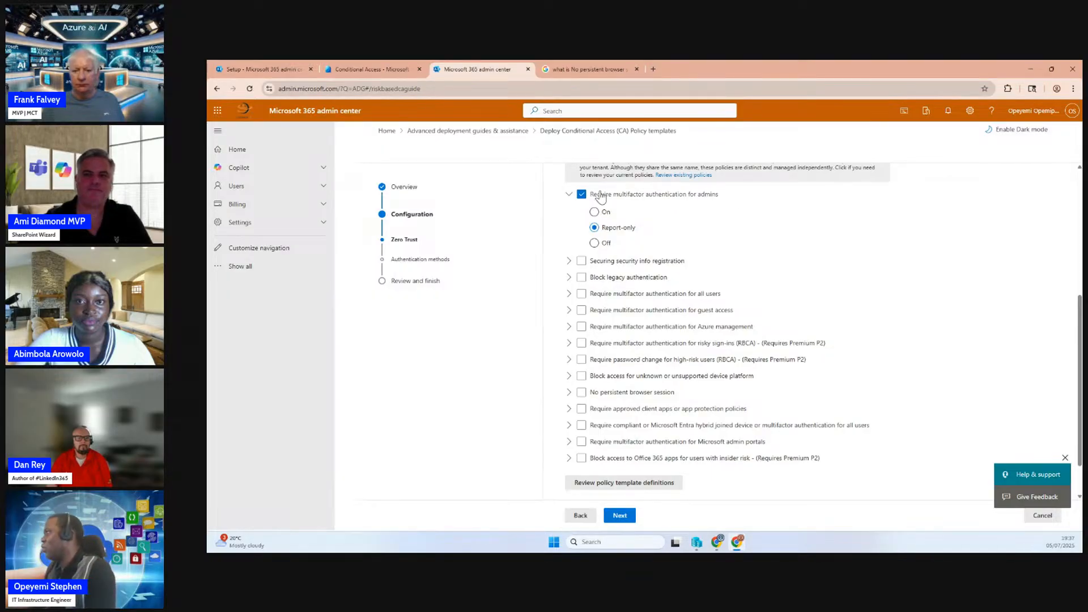
pyautogui.click(581, 262)
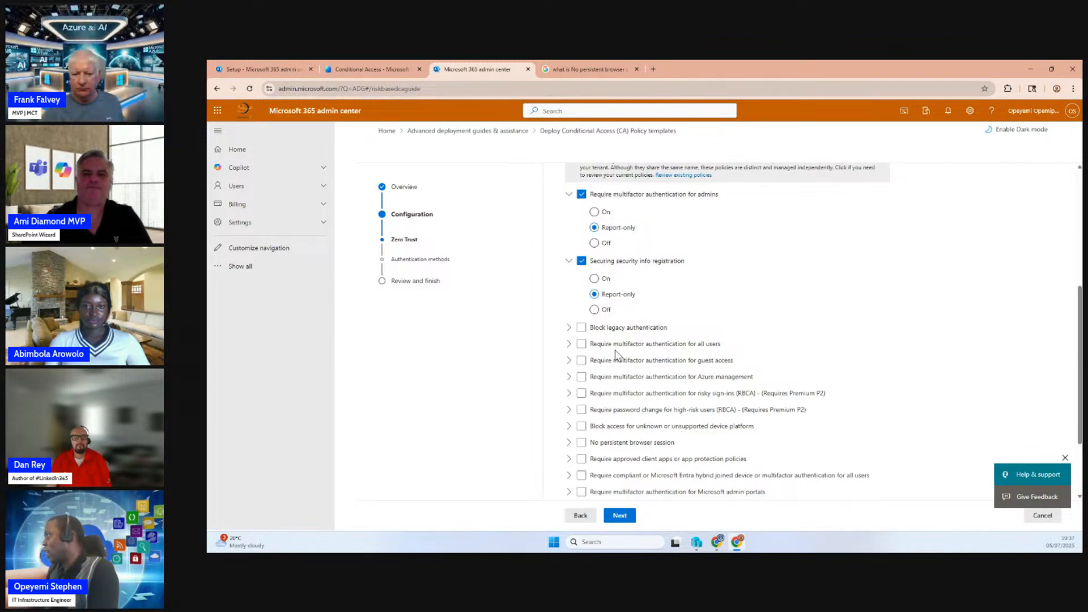
# Add the "Require multifactor authentication for guest access" and "No persistent browser session" templates in Report-only mode, and continue to the authentication methods
pyautogui.click(582, 346)
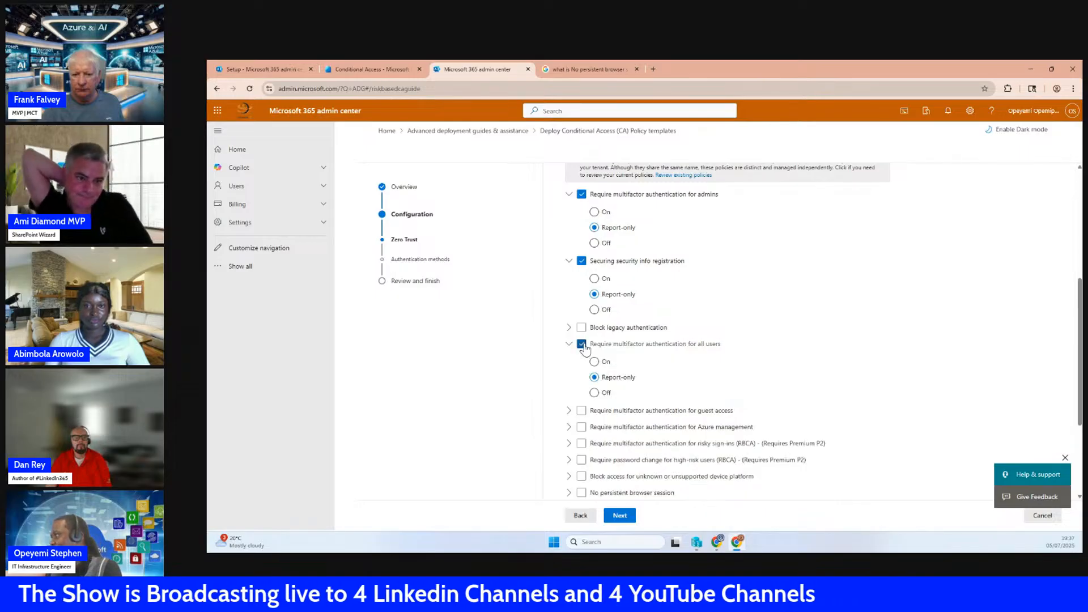
pyautogui.click(582, 345)
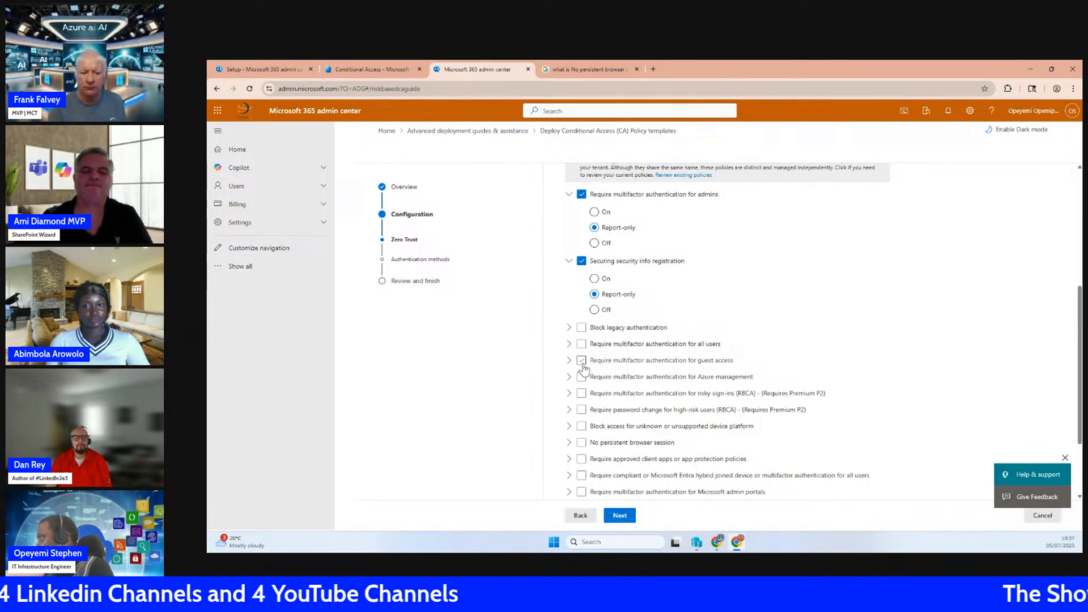
pyautogui.click(670, 362)
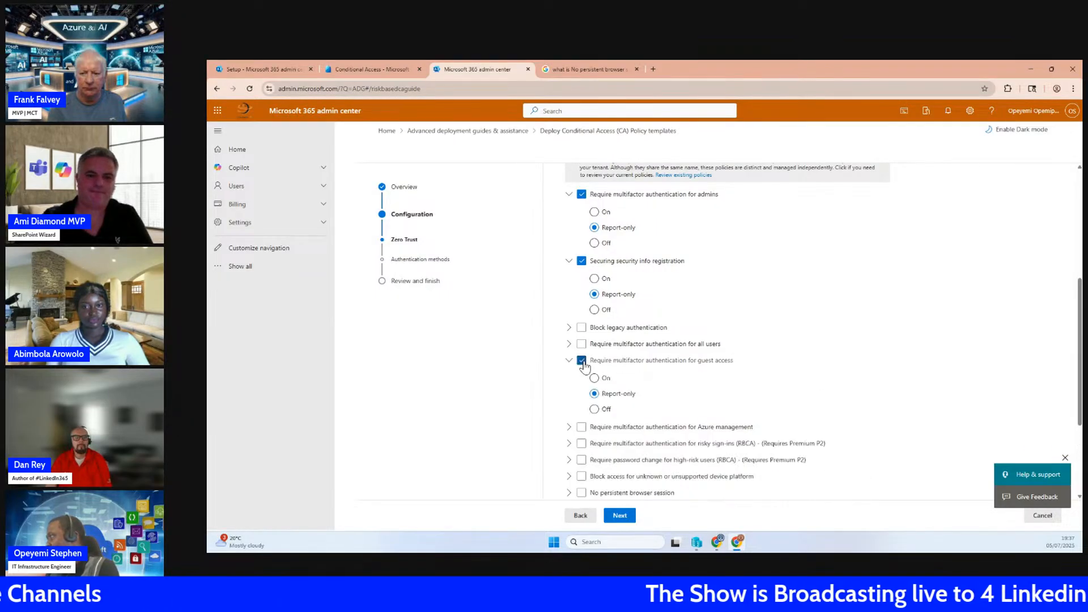
pyautogui.scroll(-3, 666, 381)
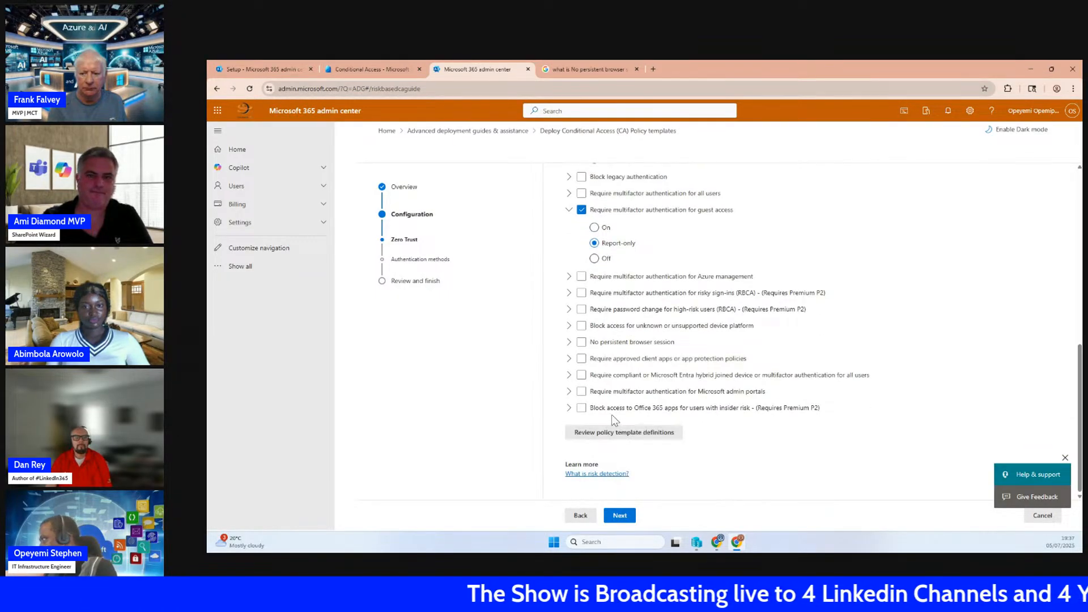
pyautogui.click(582, 342)
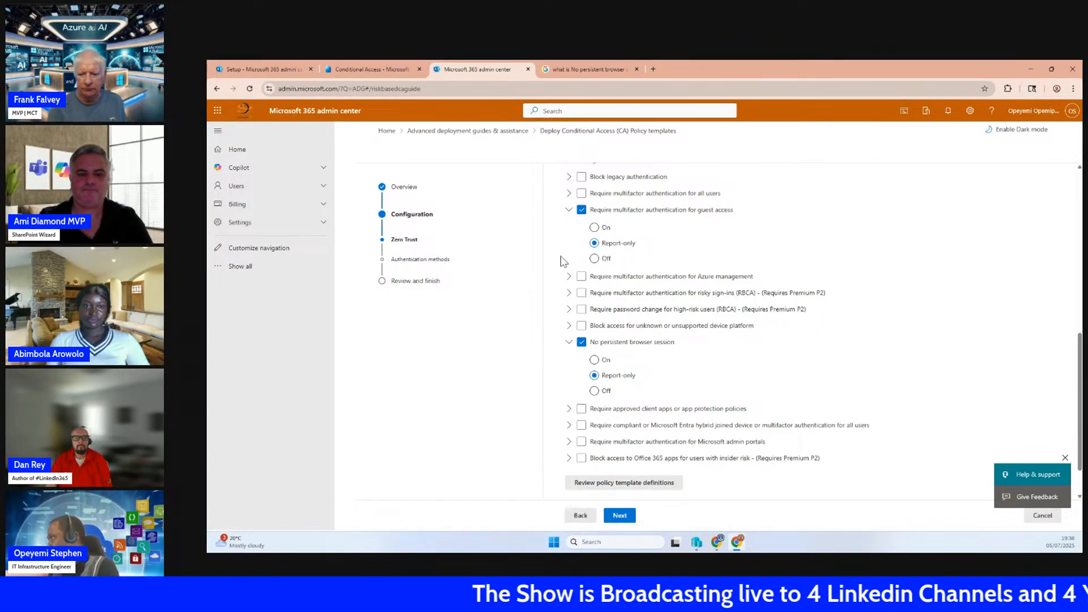
pyautogui.click(620, 517)
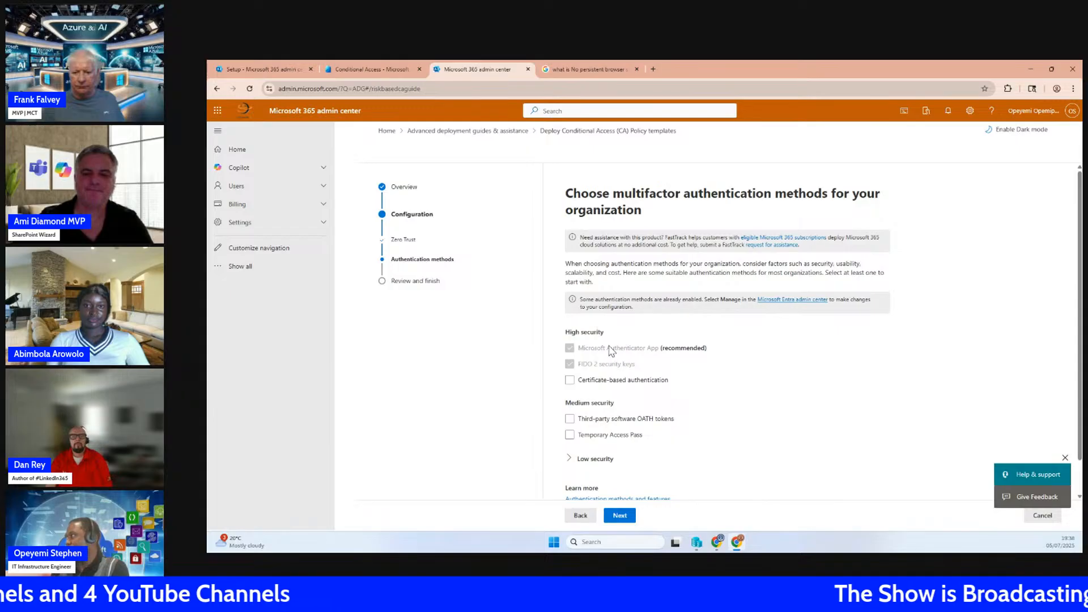
# Look through the high, medium and low security authentication methods, keep the preselected ones and continue to the final review
pyautogui.click(675, 418)
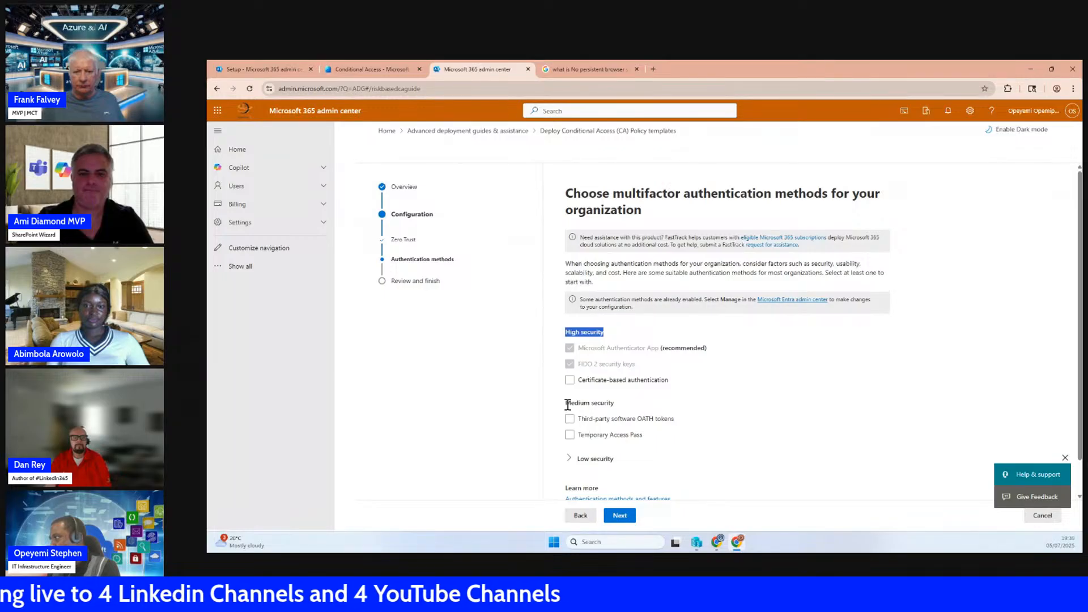
pyautogui.moveTo(568, 405); pyautogui.dragTo(616, 411)
pyautogui.click(627, 436)
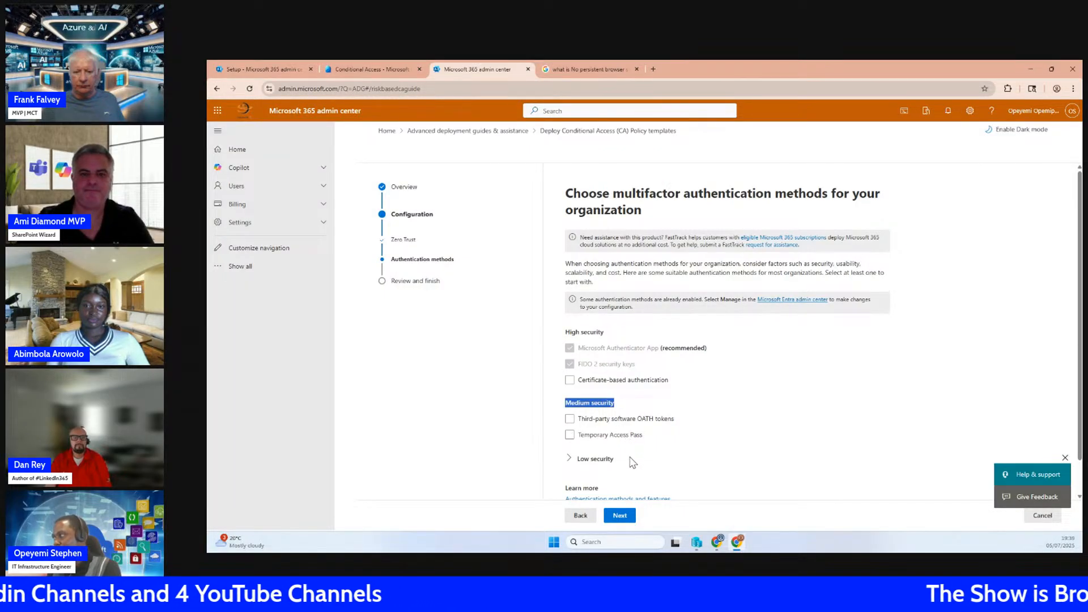
pyautogui.scroll(-1, 633, 462)
pyautogui.click(569, 424)
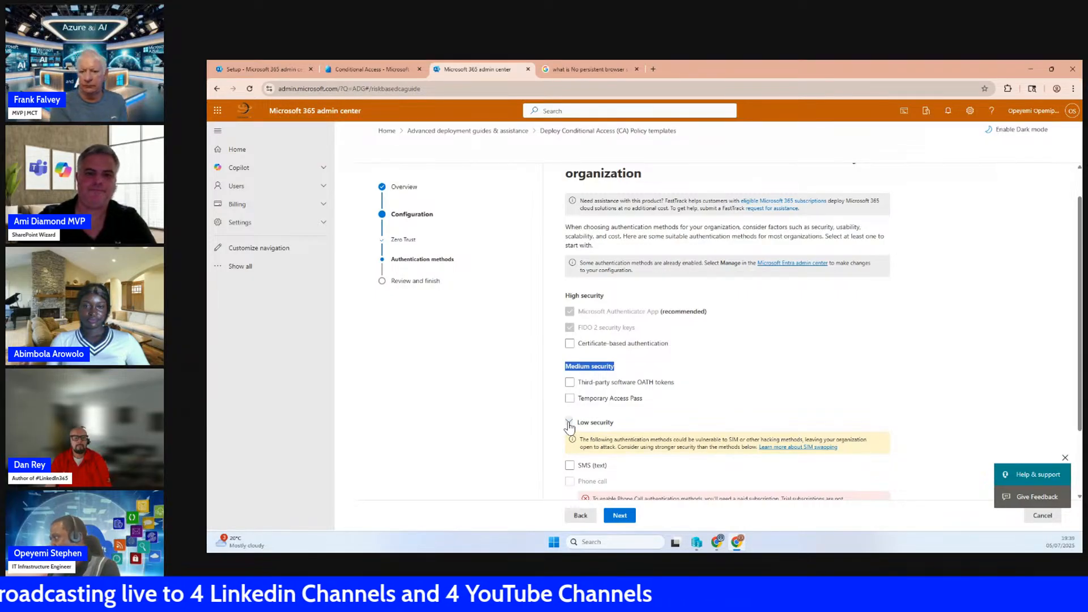
pyautogui.click(569, 423)
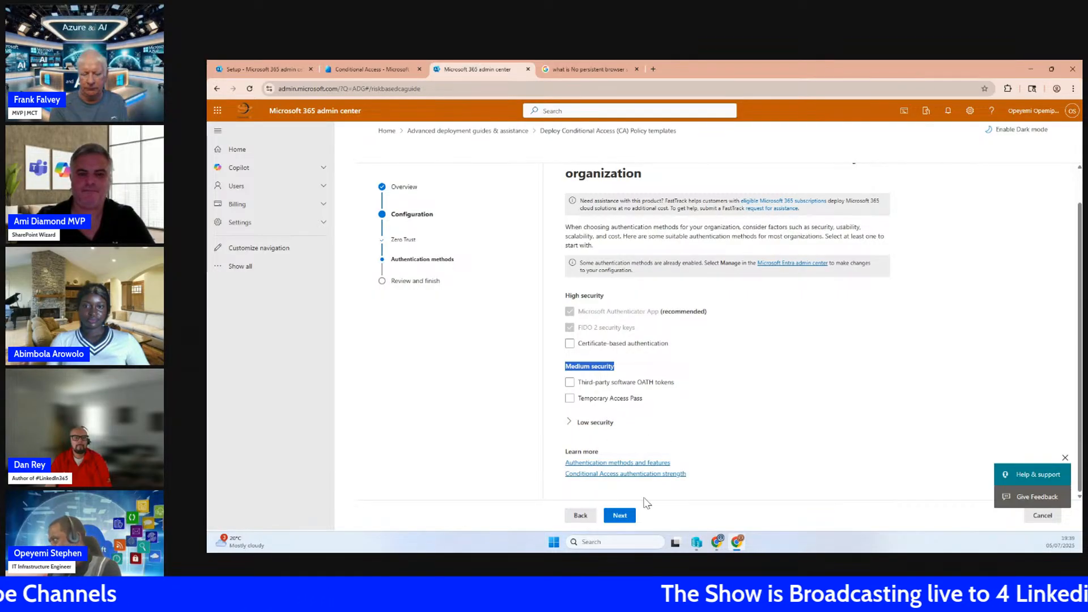
pyautogui.click(620, 516)
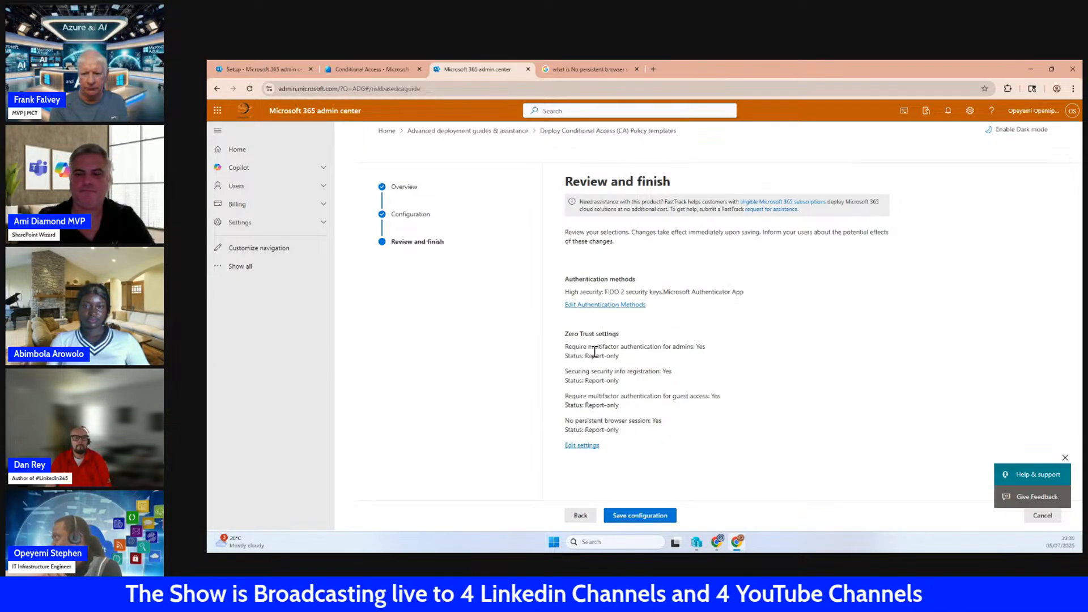
# Examine the Zero Trust settings under review, including the status of the admin multifactor authentication and security info registration policies
pyautogui.moveTo(566, 339); pyautogui.dragTo(693, 348)
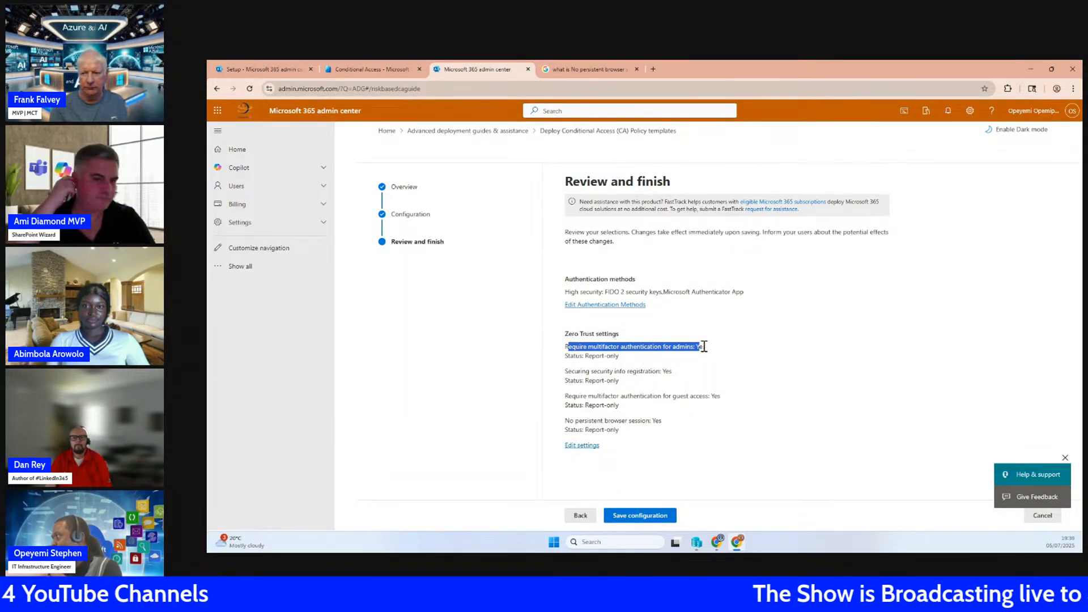
pyautogui.click(704, 346)
pyautogui.moveTo(569, 356); pyautogui.dragTo(609, 356)
pyautogui.click(607, 355)
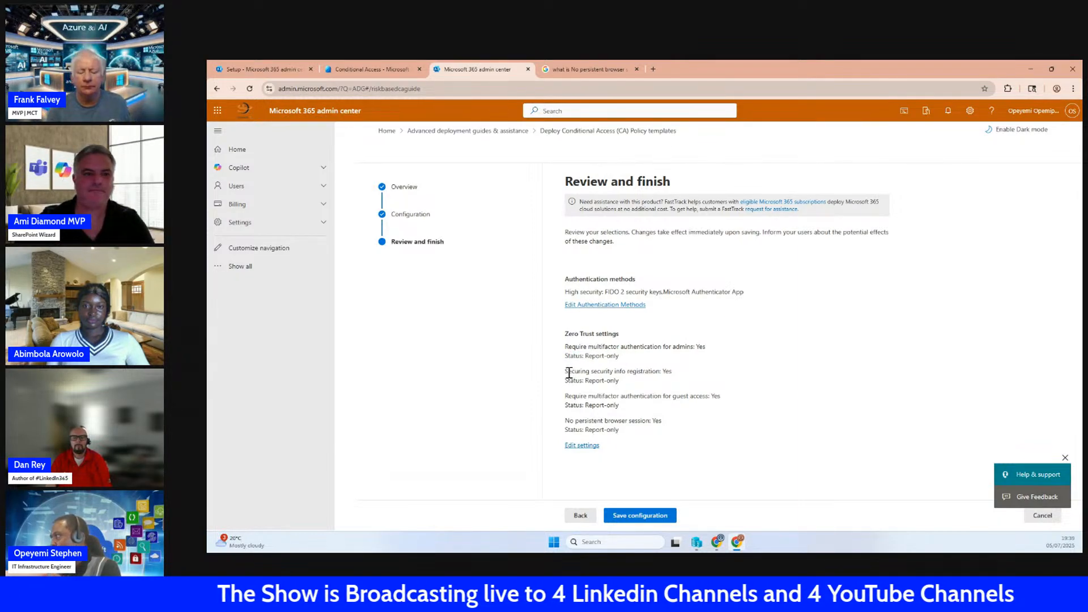
pyautogui.moveTo(567, 371); pyautogui.dragTo(588, 373)
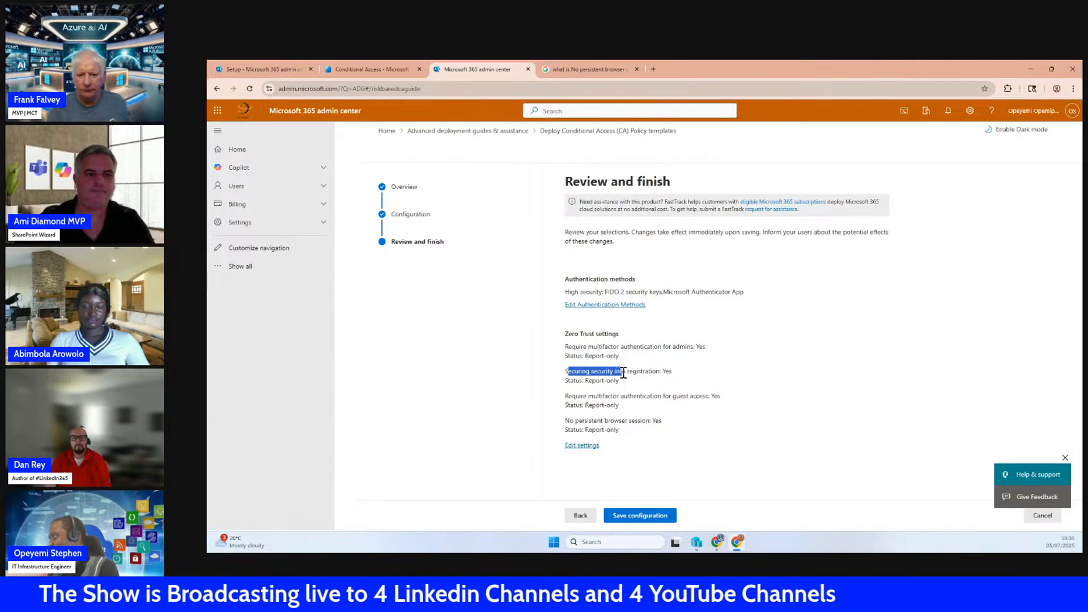
pyautogui.click(663, 372)
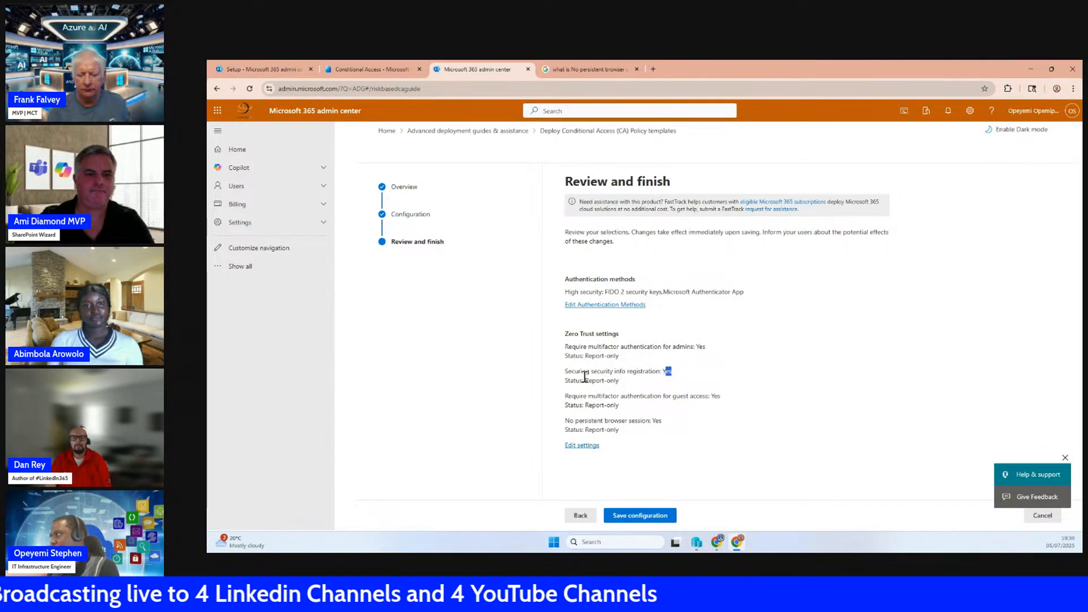
pyautogui.moveTo(564, 380); pyautogui.dragTo(620, 381)
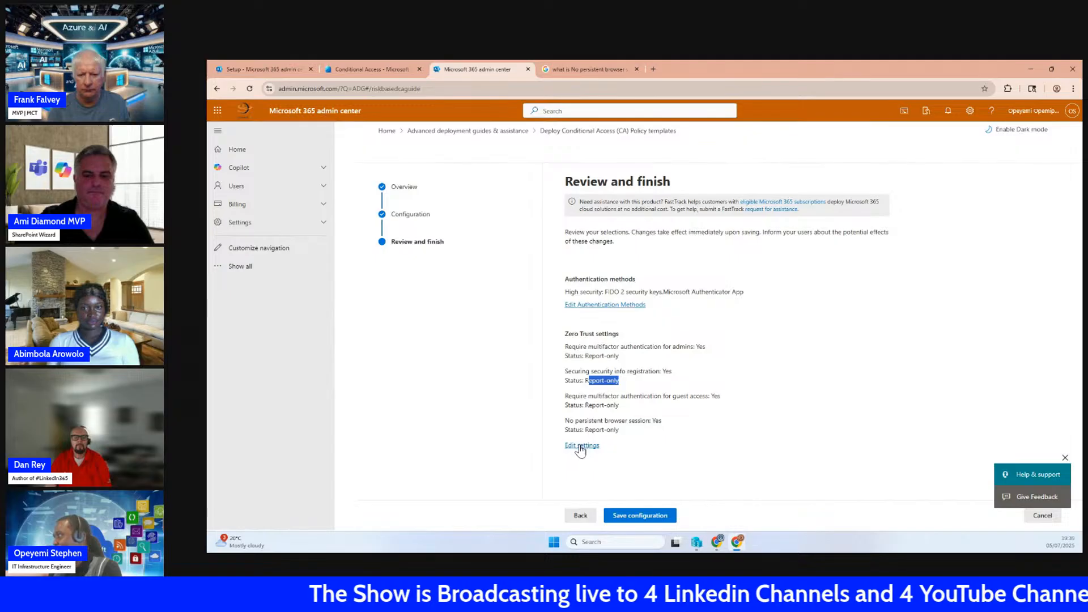
# Save the Conditional Access configuration, look over the deployment summary and finish the guide
pyautogui.click(636, 517)
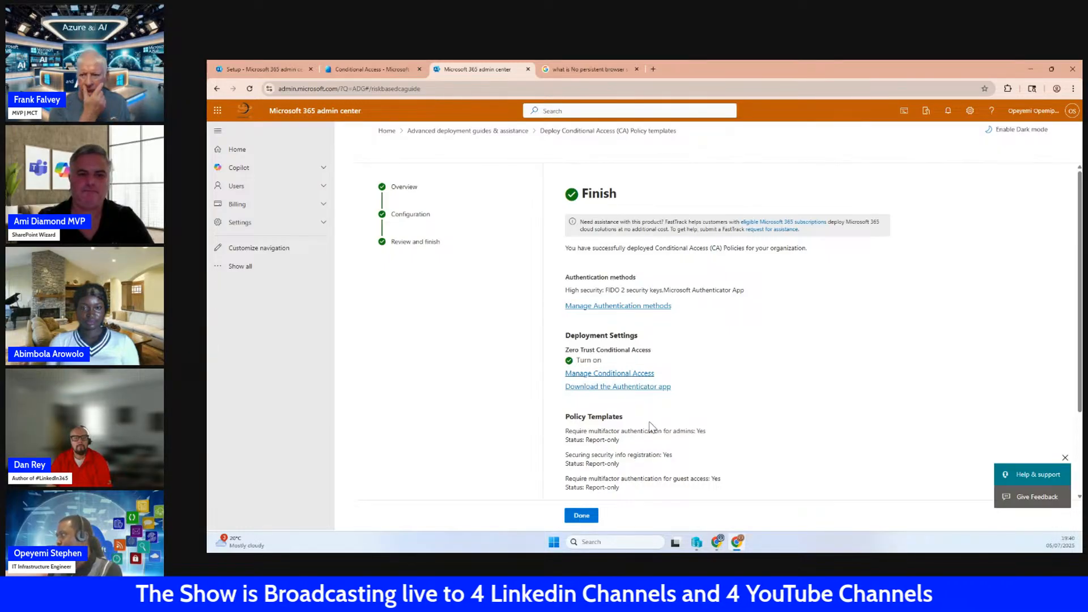
pyautogui.scroll(-2, 649, 430)
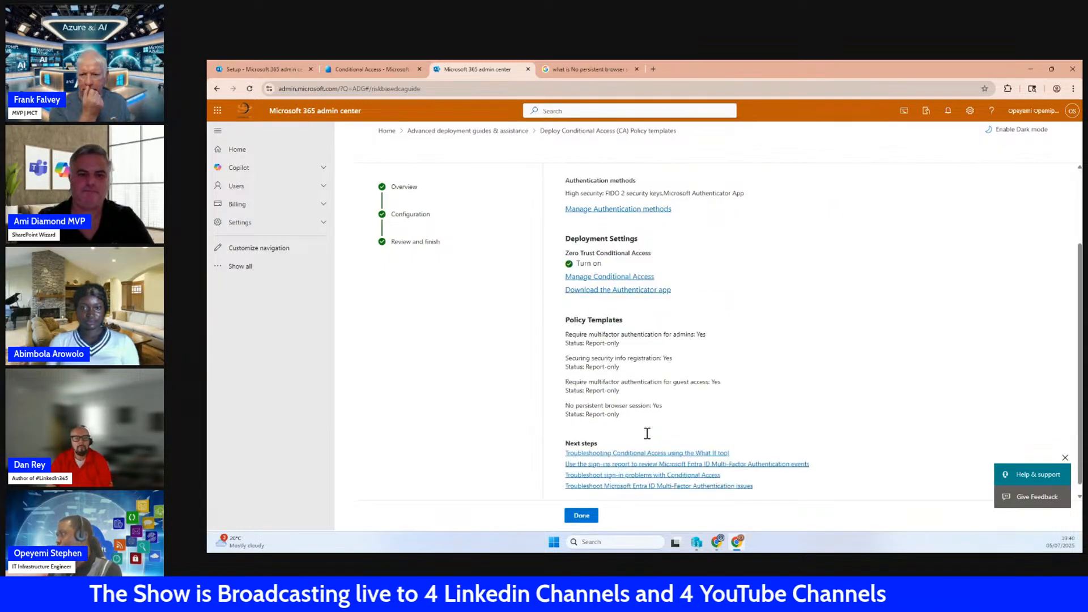
pyautogui.click(581, 515)
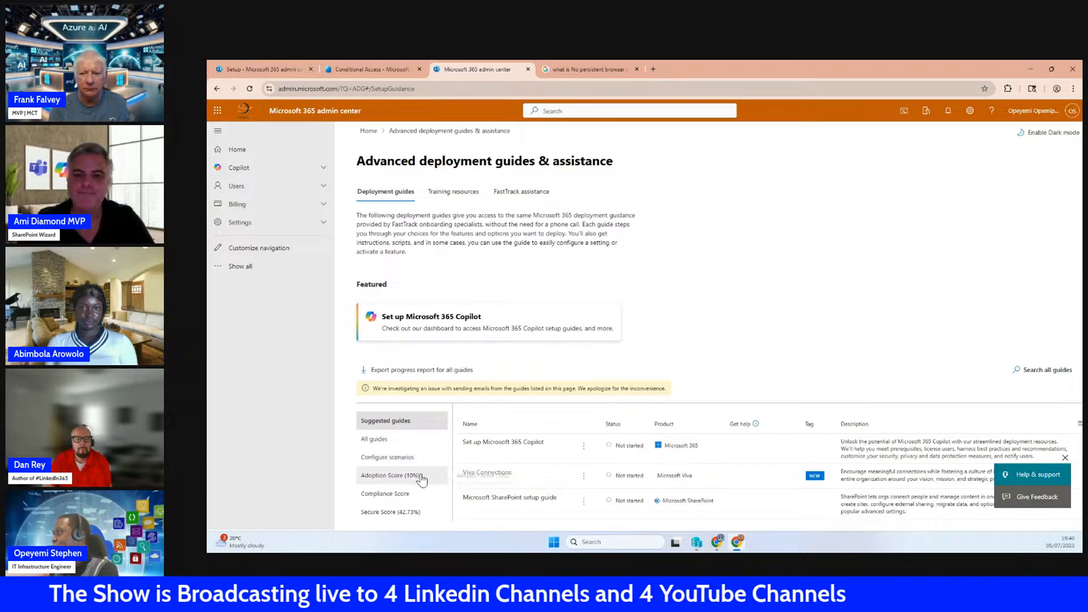
# Show all deployment guides and examine the Identity and Security entries with their status
pyautogui.click(376, 446)
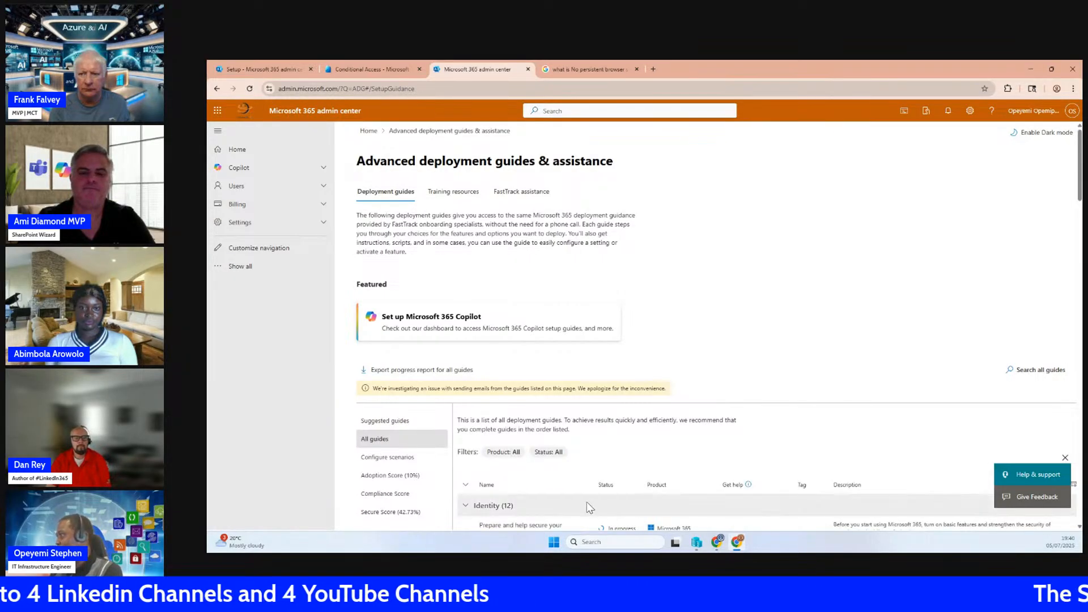
pyautogui.scroll(-3, 586, 493)
pyautogui.scroll(-6, 589, 484)
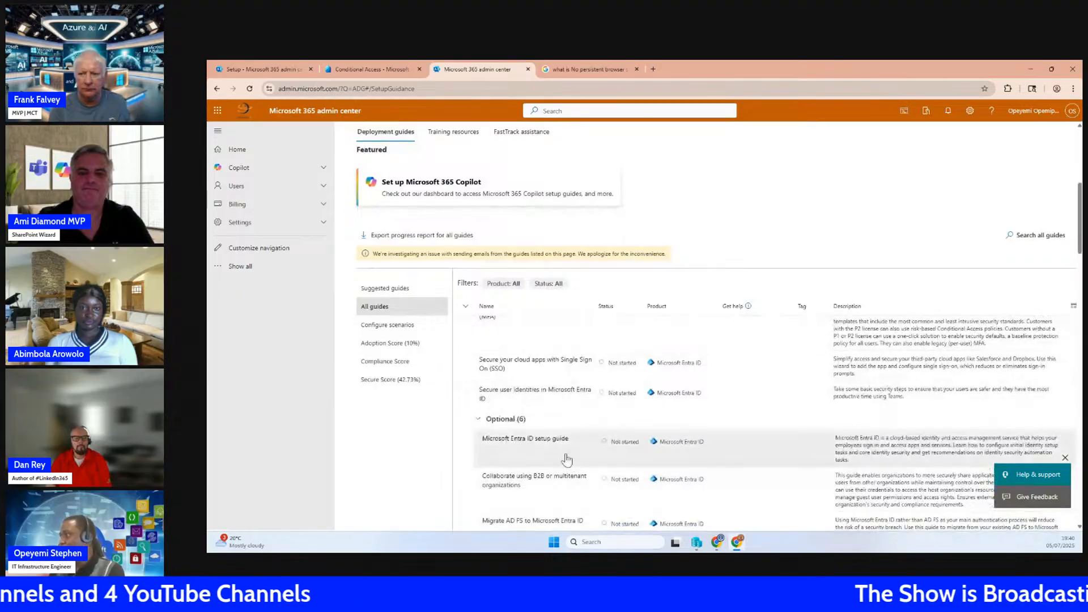
pyautogui.scroll(3, 553, 450)
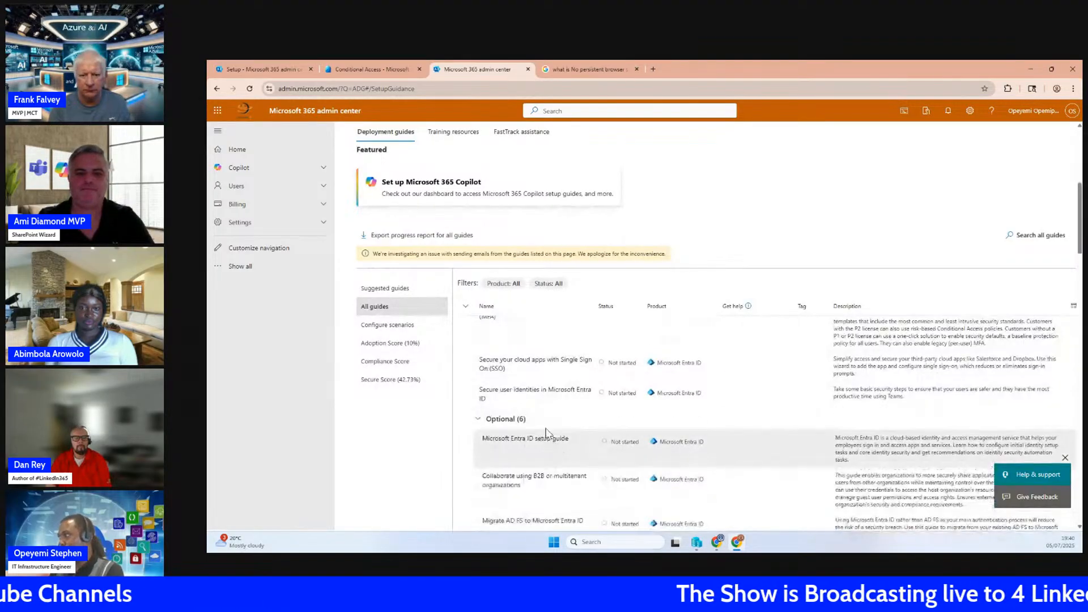
pyautogui.scroll(1, 539, 402)
pyautogui.scroll(-3, 538, 425)
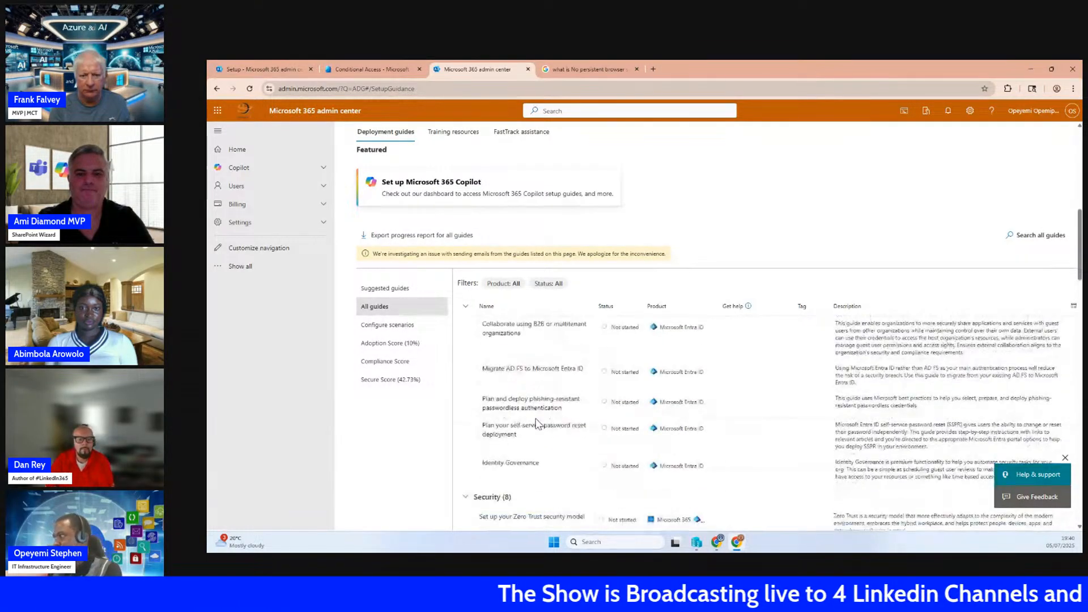
pyautogui.scroll(4, 535, 420)
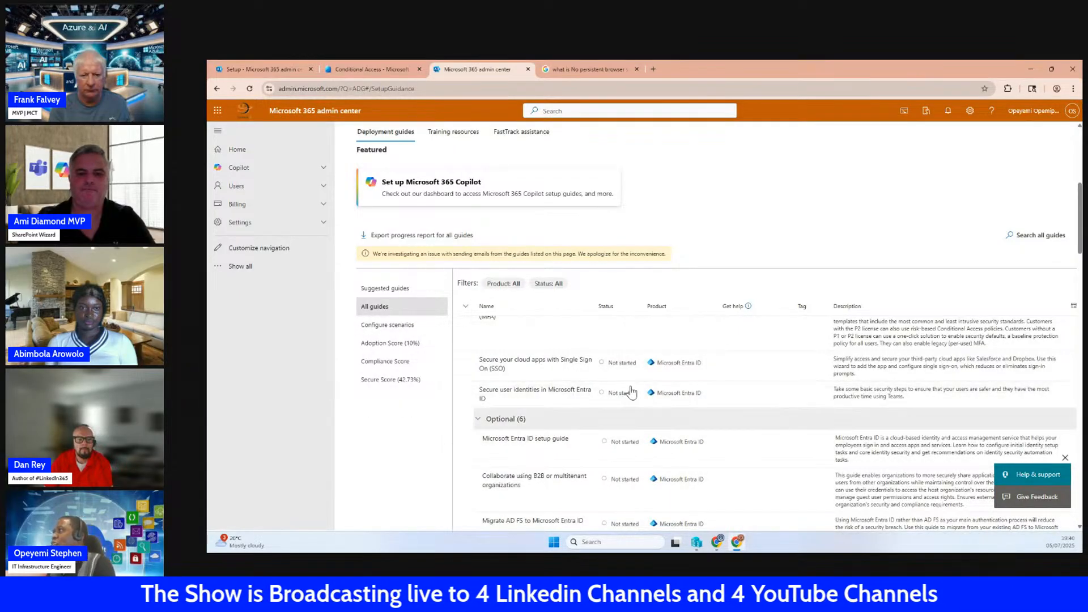
# Switch to the Entra admin center, reopen the Conditional Access policies list and look through the policies and their states
pyautogui.click(268, 68)
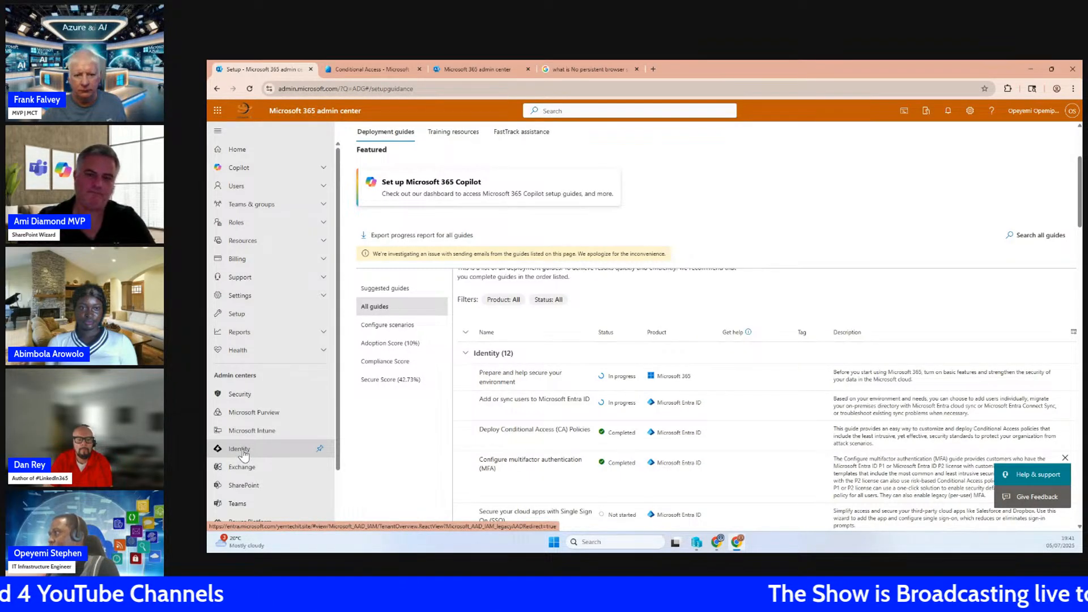
pyautogui.click(357, 69)
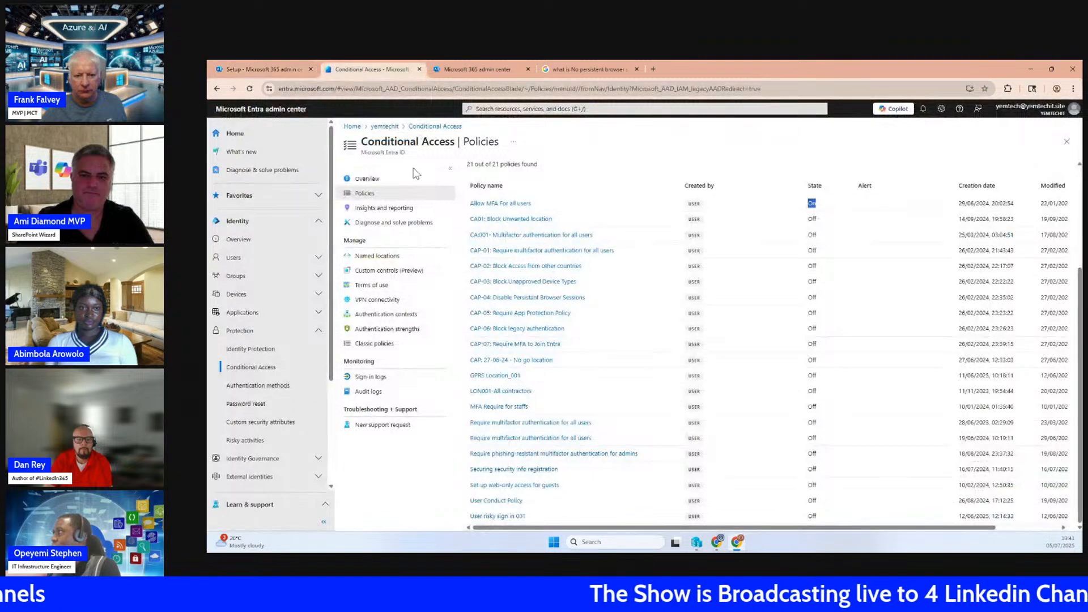
pyautogui.click(250, 349)
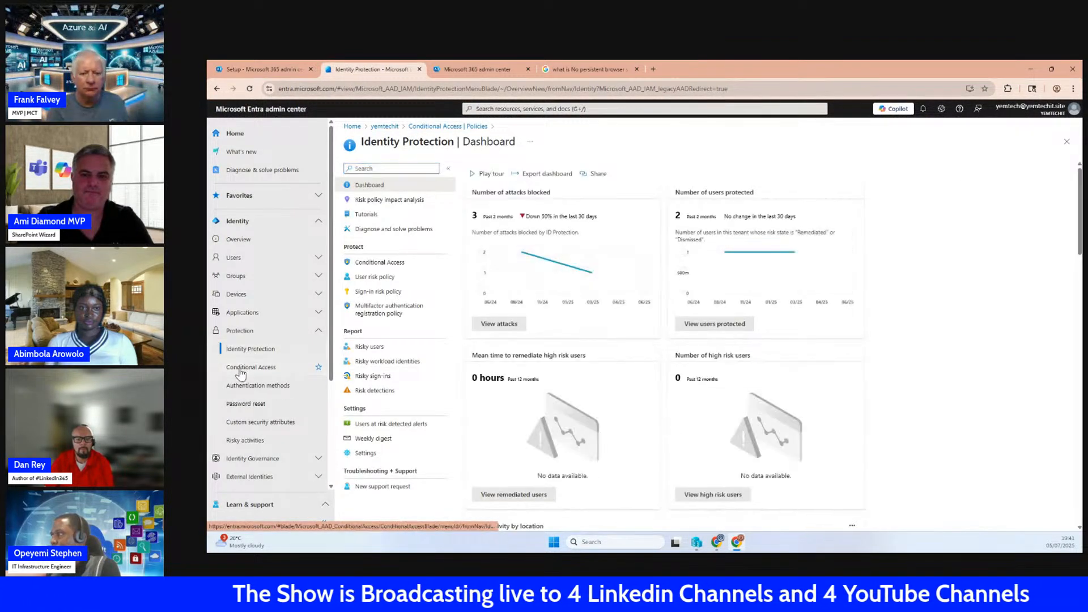
pyautogui.click(240, 371)
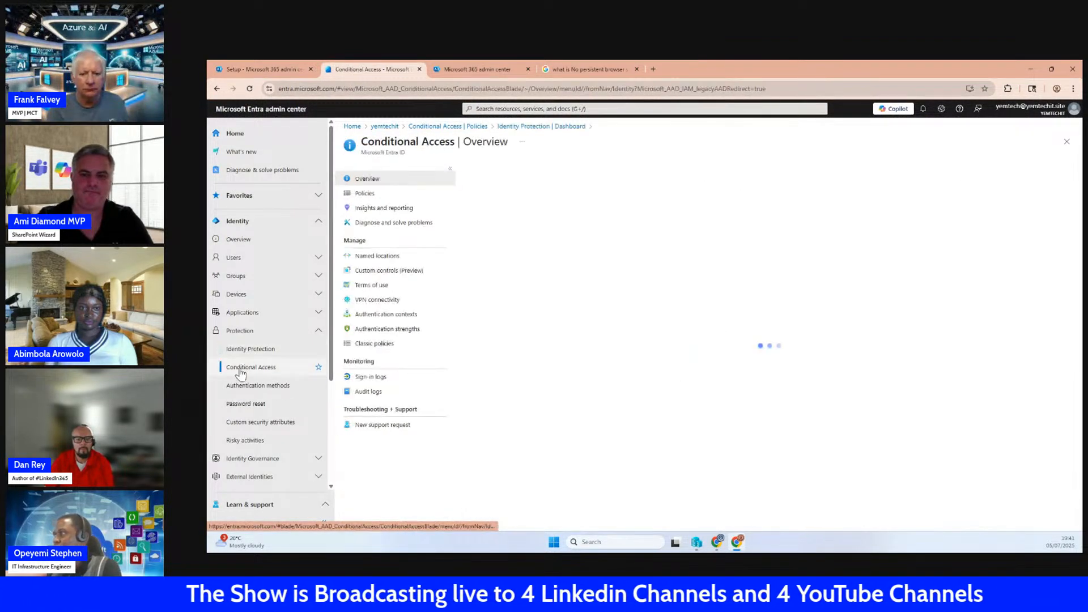
pyautogui.click(368, 196)
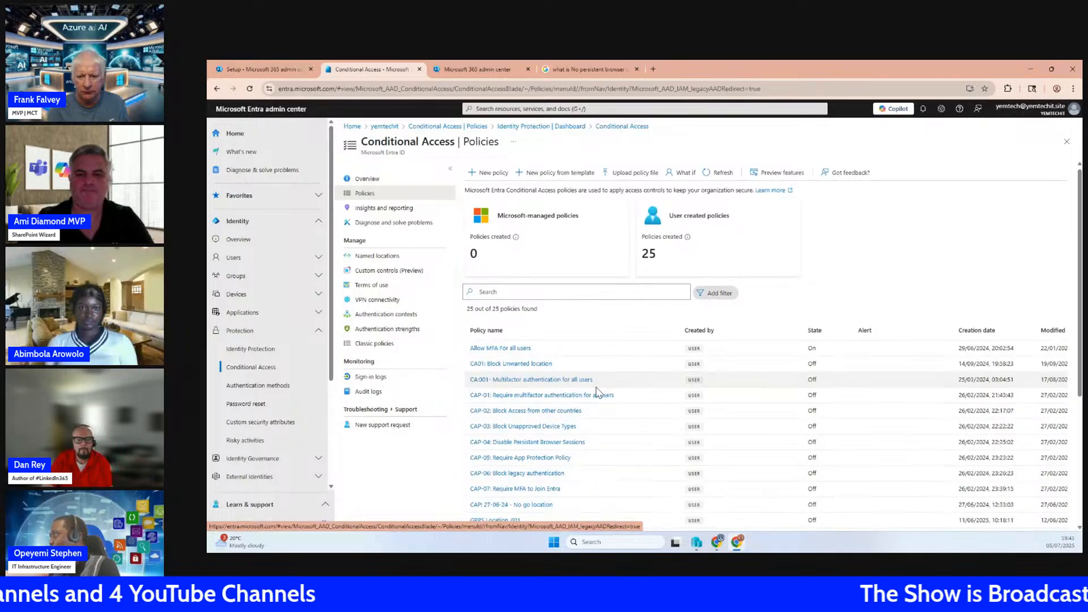
pyautogui.scroll(-3, 595, 397)
pyautogui.scroll(-1, 593, 406)
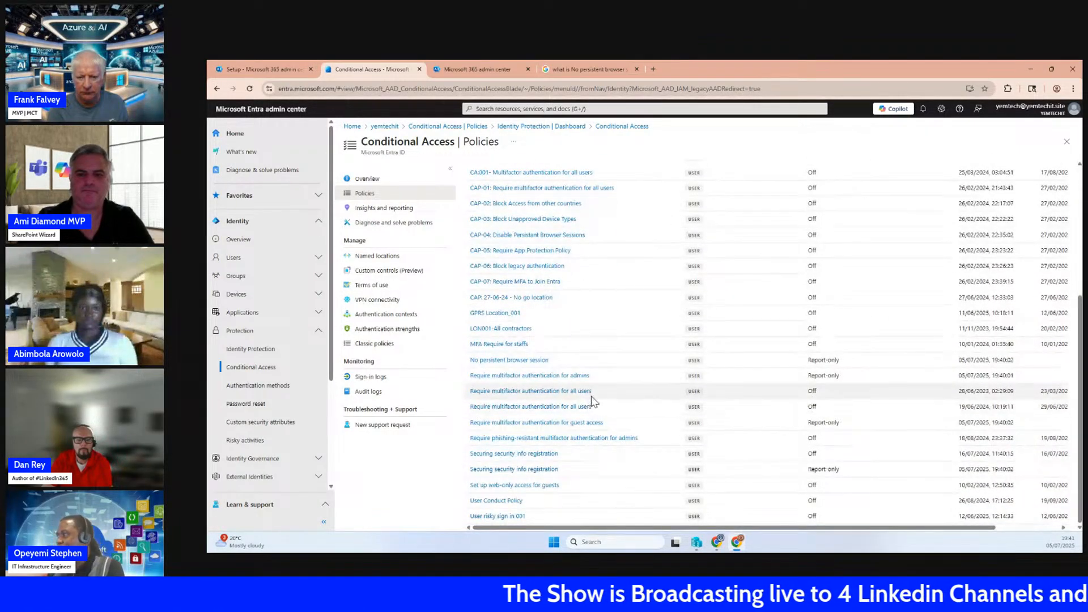
pyautogui.scroll(4, 589, 407)
pyautogui.scroll(-4, 581, 420)
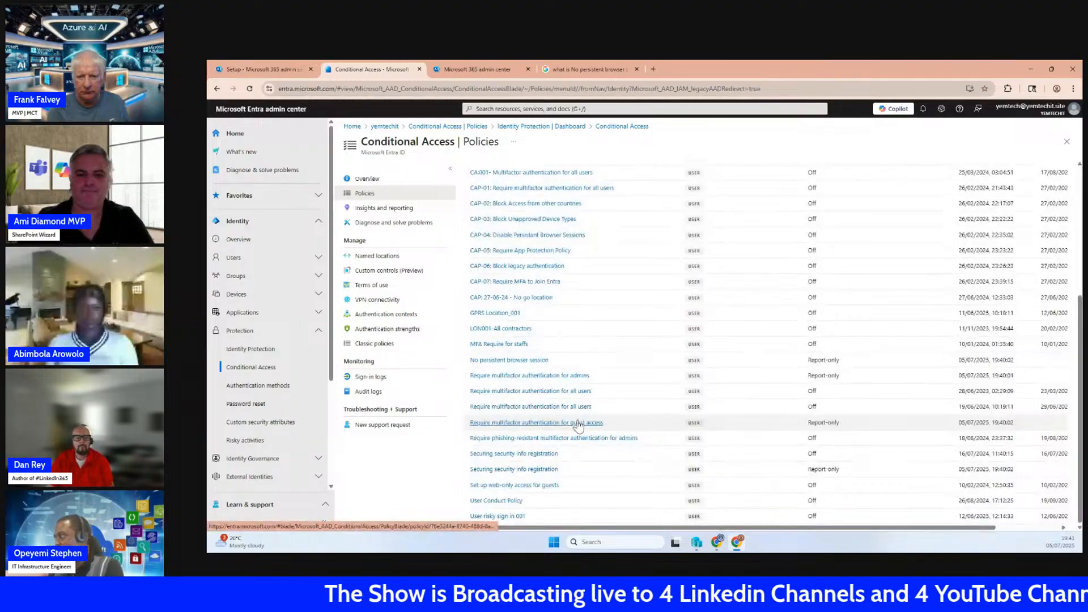
pyautogui.scroll(3, 579, 427)
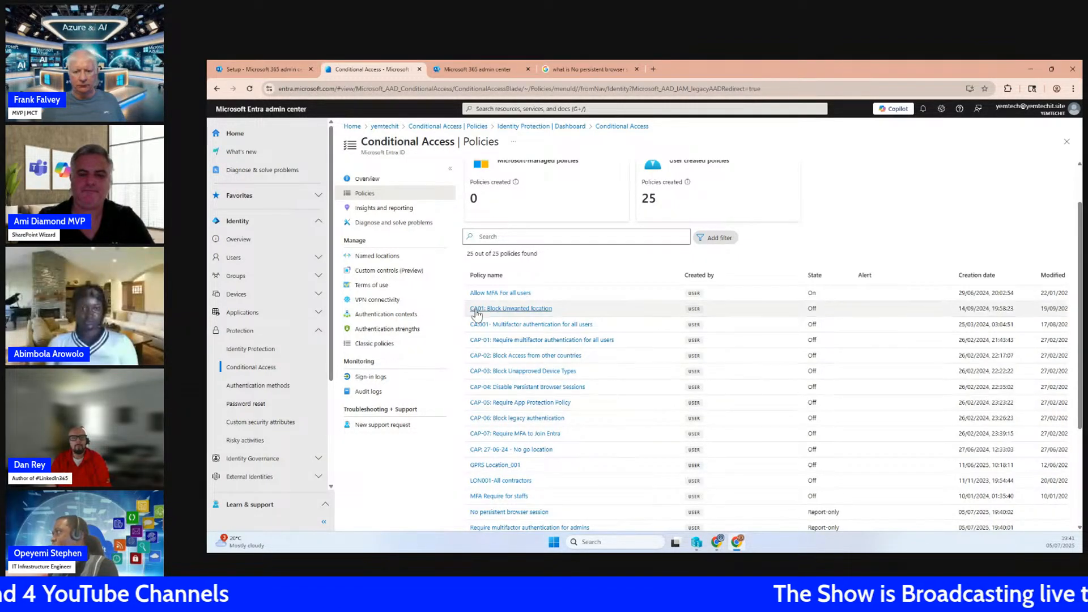
pyautogui.click(719, 239)
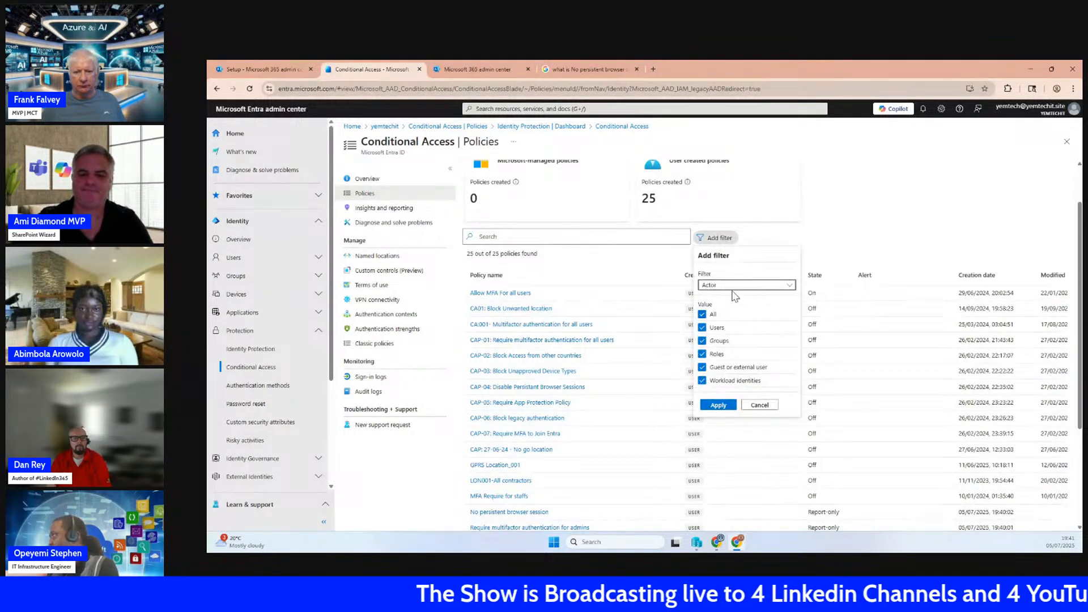
pyautogui.click(718, 286)
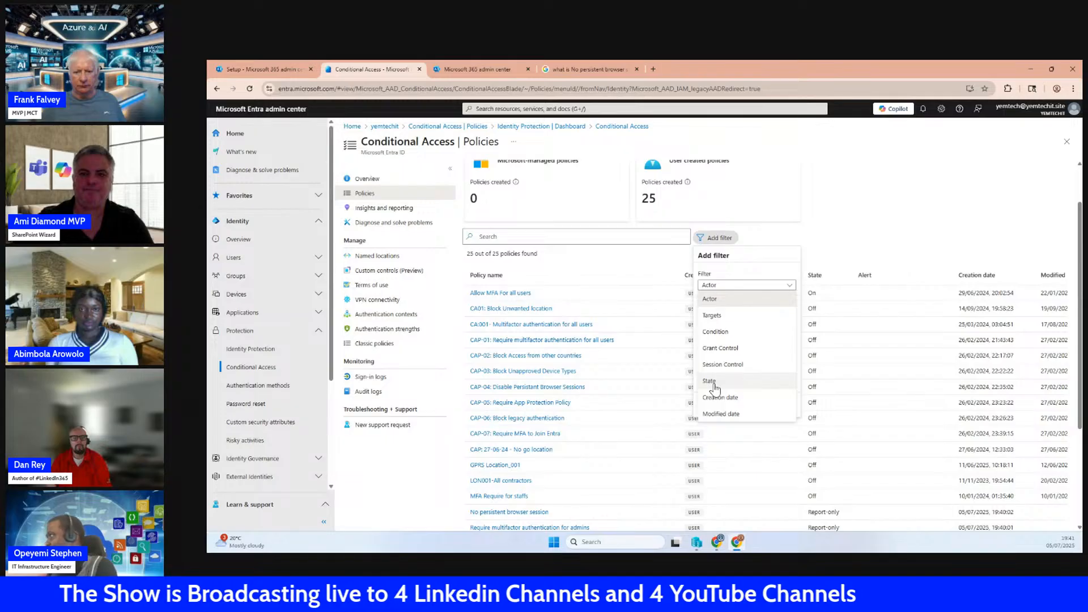
pyautogui.click(835, 247)
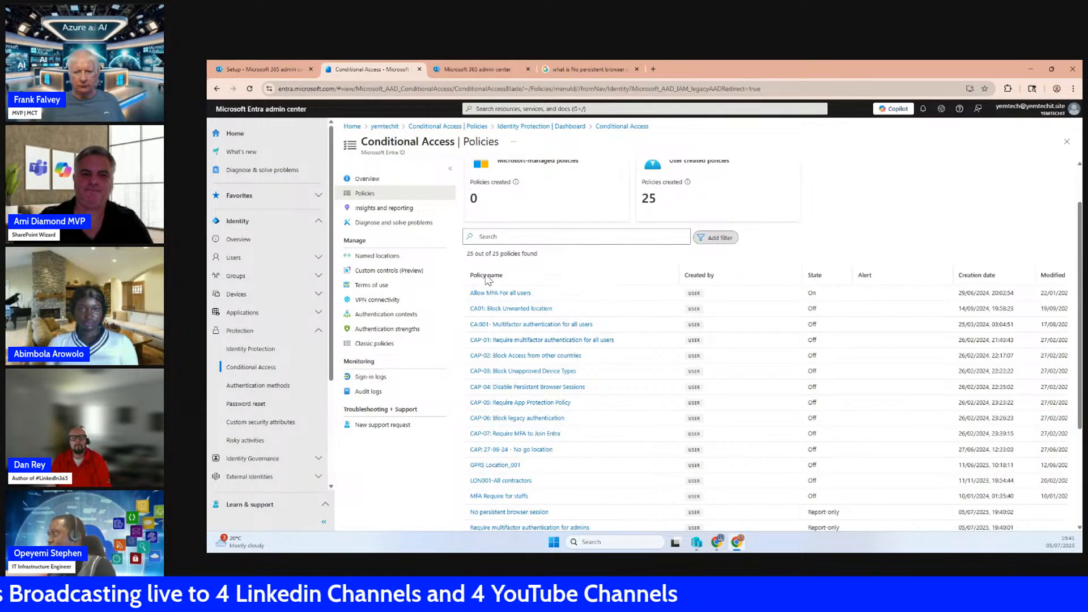
# Sort the Conditional Access policies by creator, by state and finally by creation date in ascending order
pyautogui.click(700, 275)
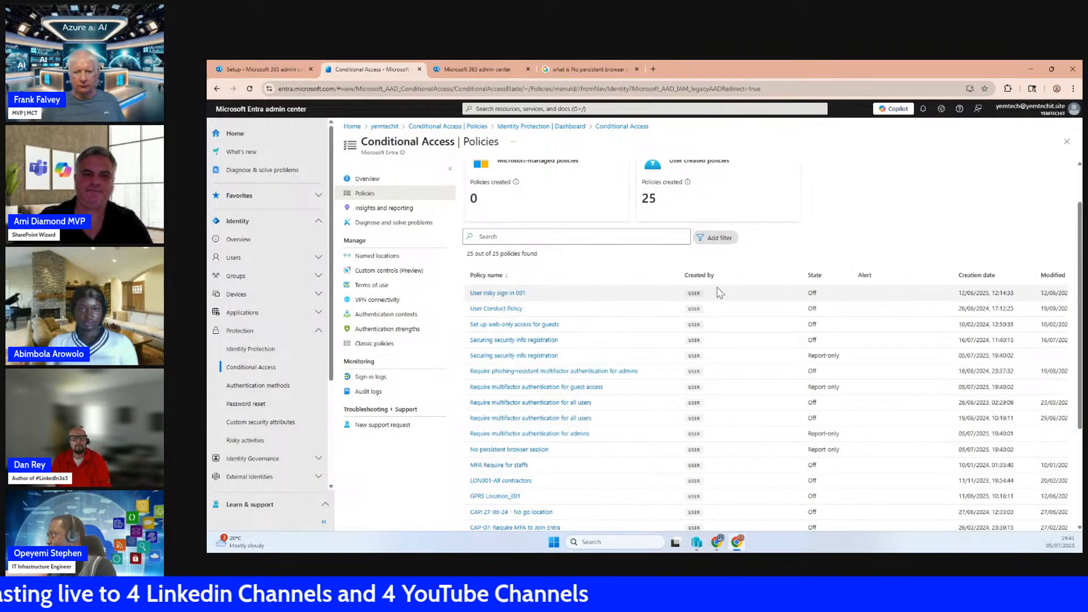
pyautogui.click(814, 276)
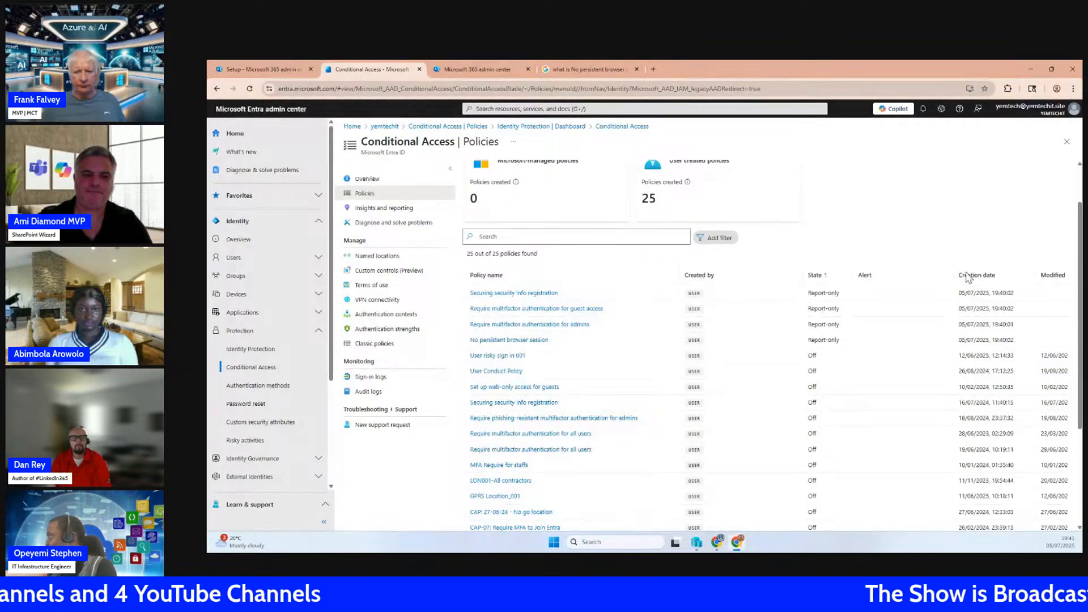
pyautogui.click(989, 276)
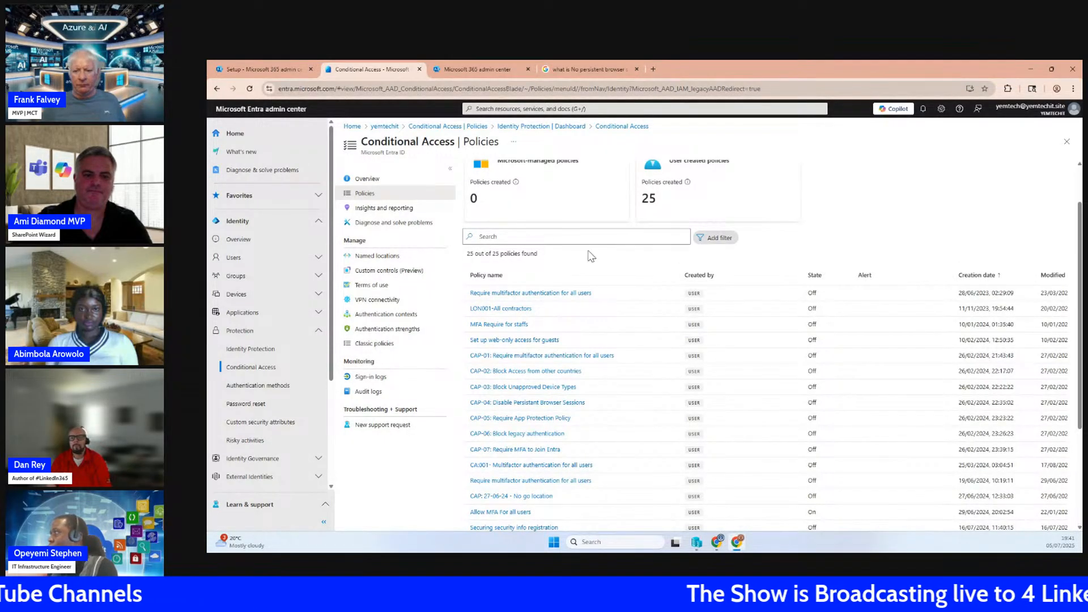
# Filter the Conditional Access policies by State so that only Report-only policies are listed
pyautogui.click(715, 238)
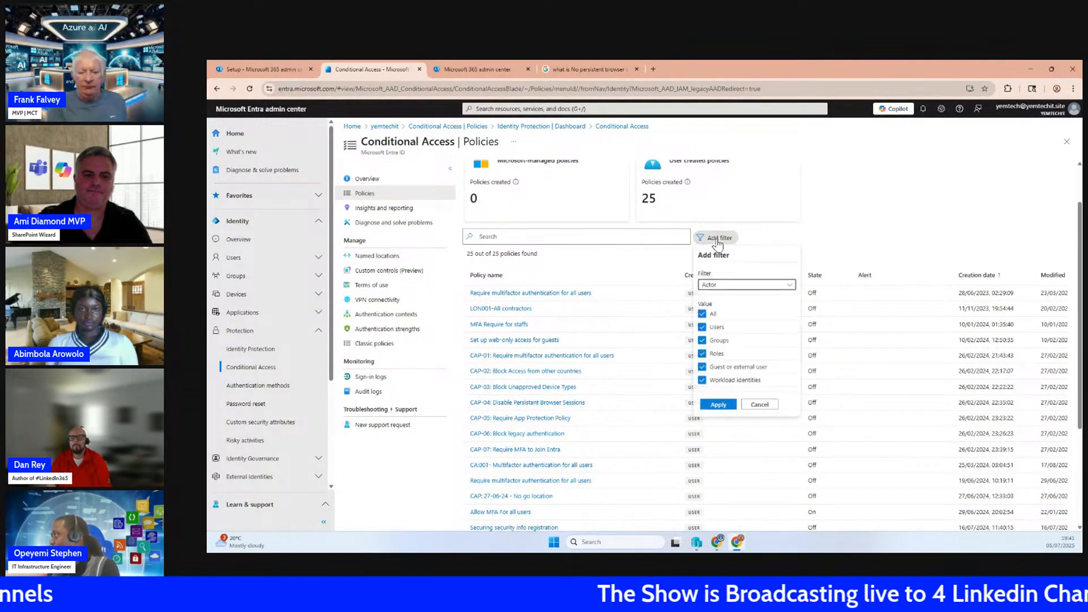
pyautogui.click(730, 287)
pyautogui.click(709, 381)
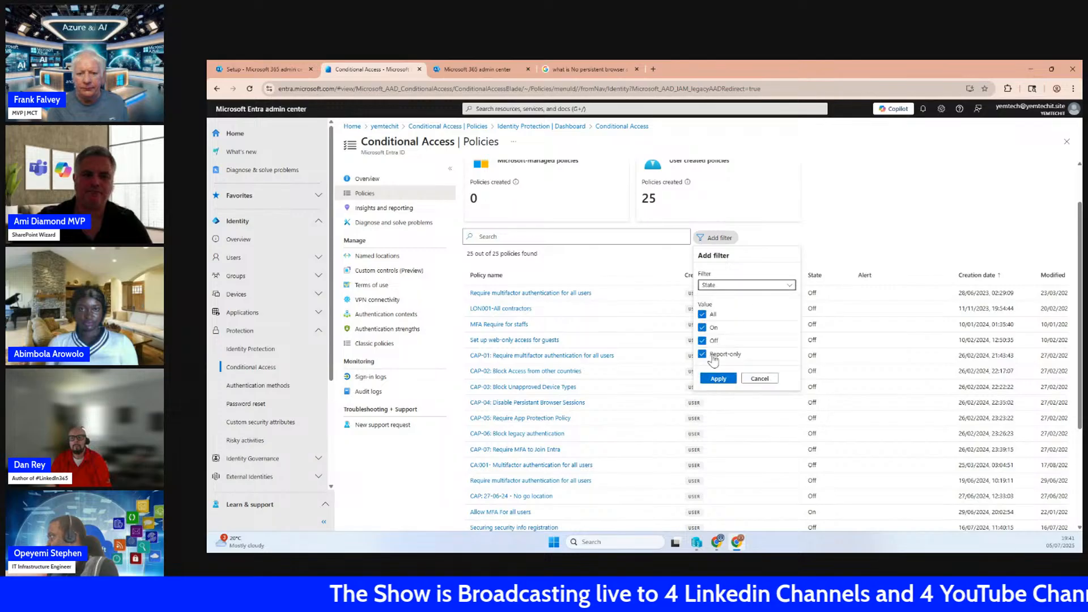
pyautogui.click(703, 315)
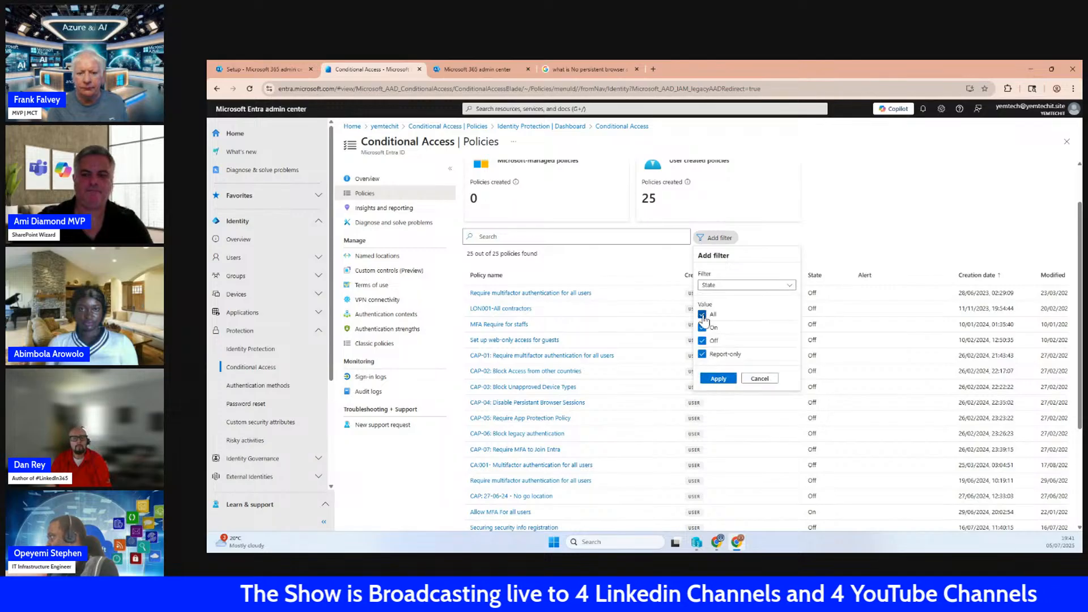
pyautogui.click(703, 355)
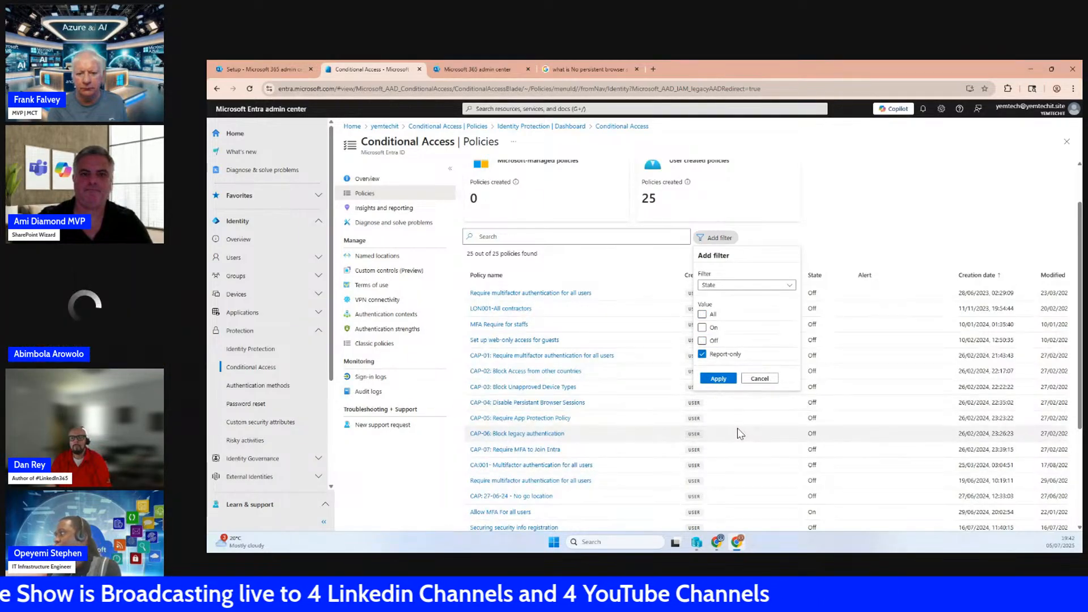
pyautogui.click(718, 380)
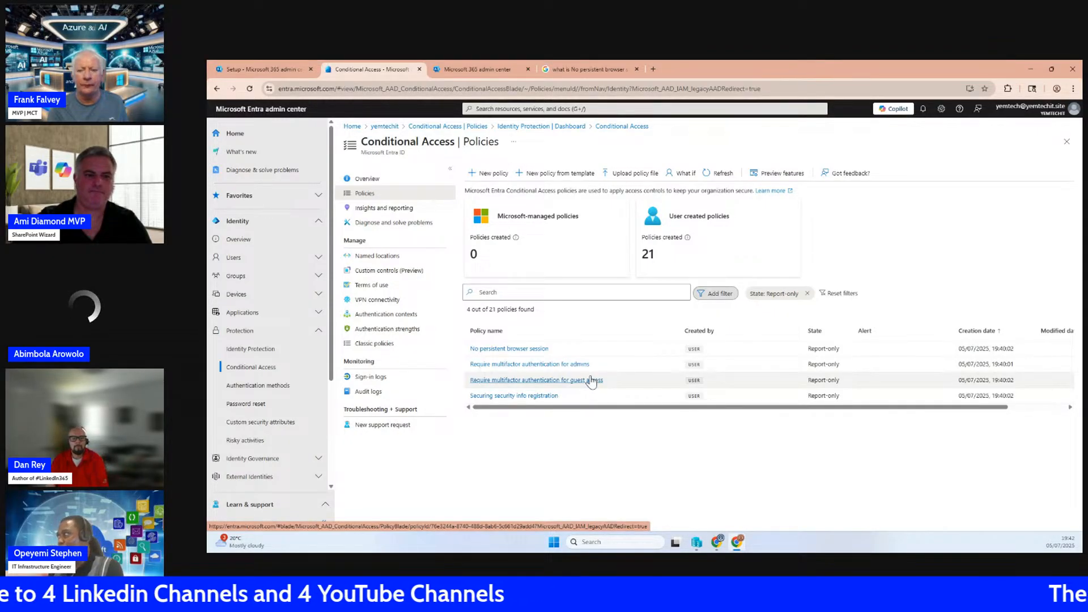
# Open the No persistent browser session policy and limit its included users to the IT Engineers group
pyautogui.click(498, 351)
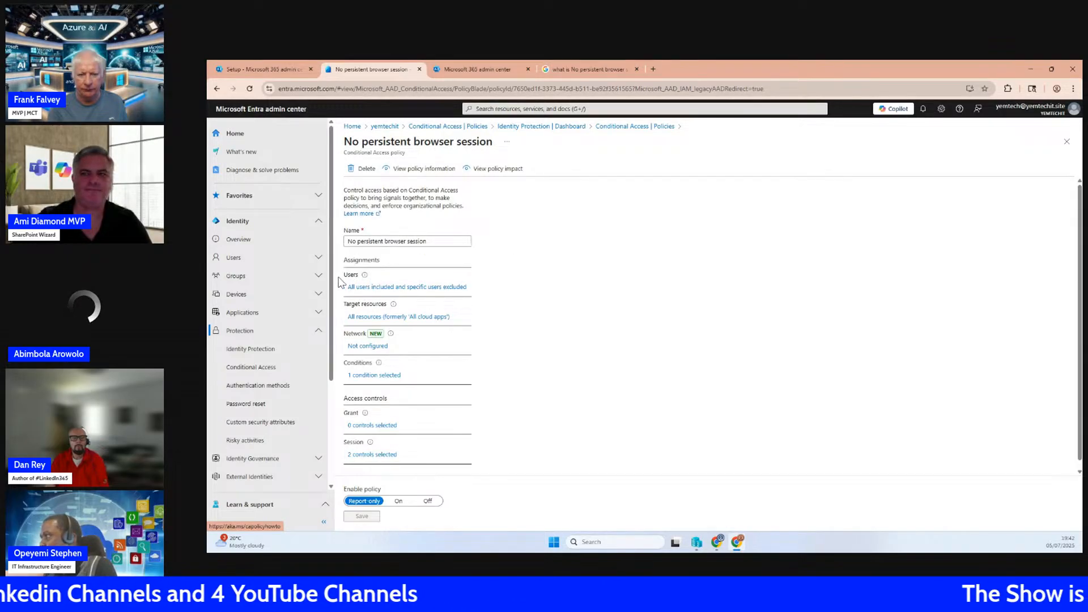
pyautogui.moveTo(365, 277)
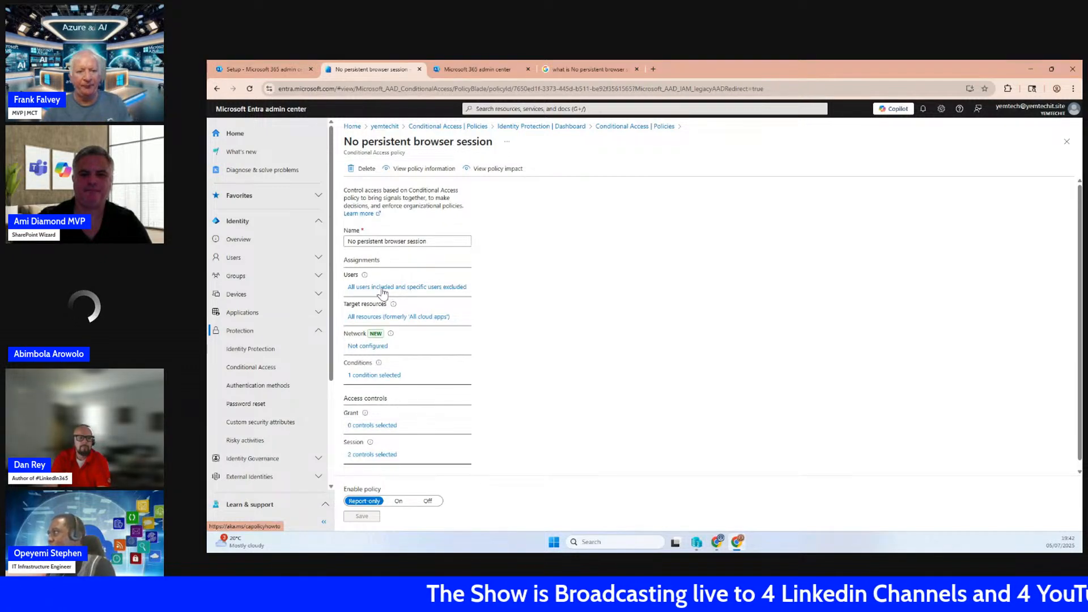
pyautogui.click(383, 287)
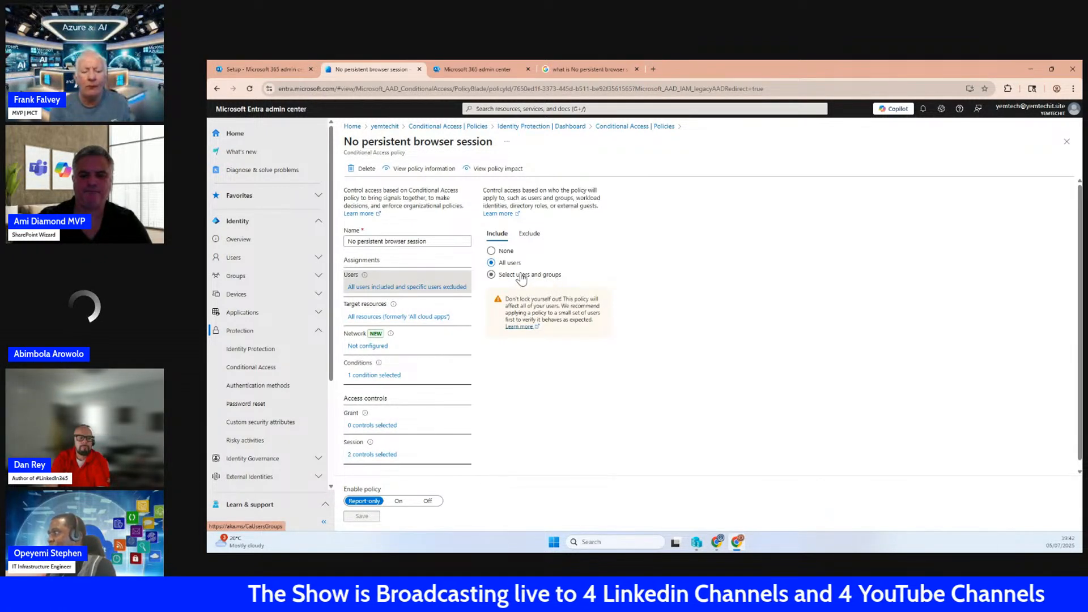
pyautogui.click(491, 274)
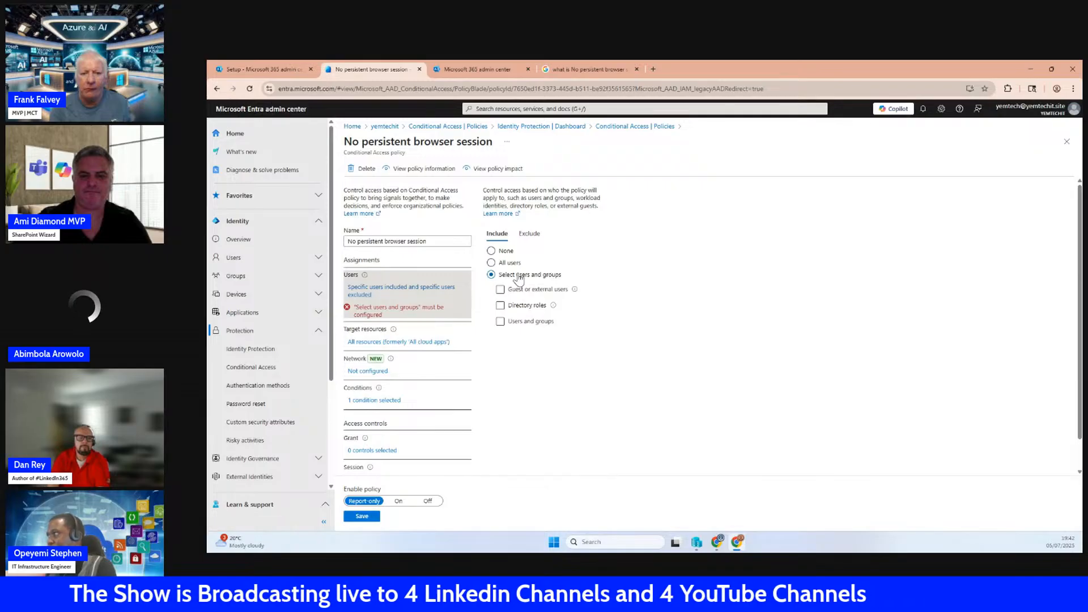
pyautogui.click(522, 322)
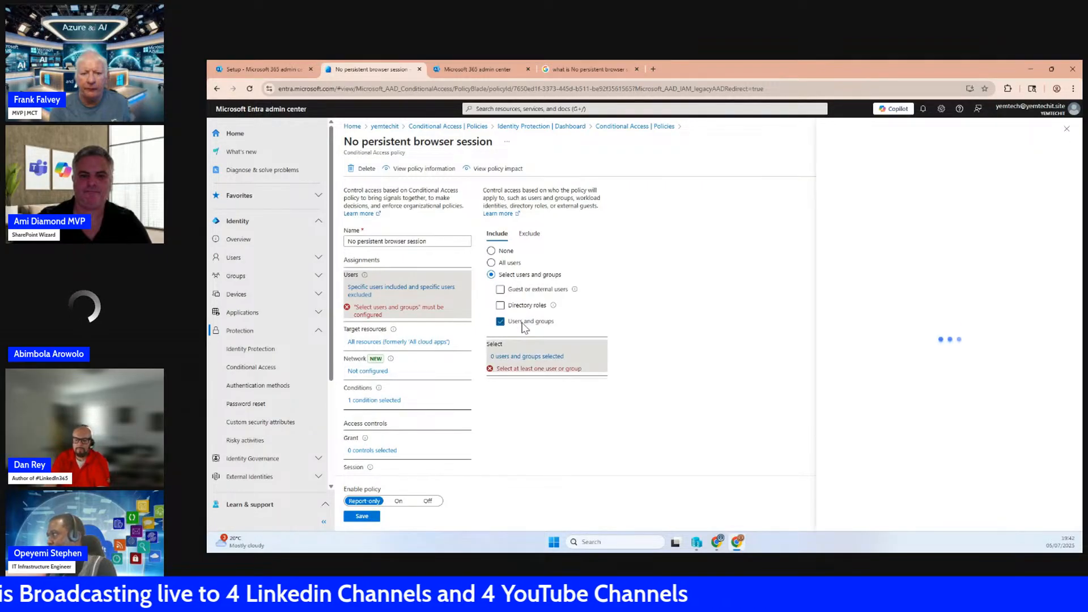
pyautogui.click(736, 198)
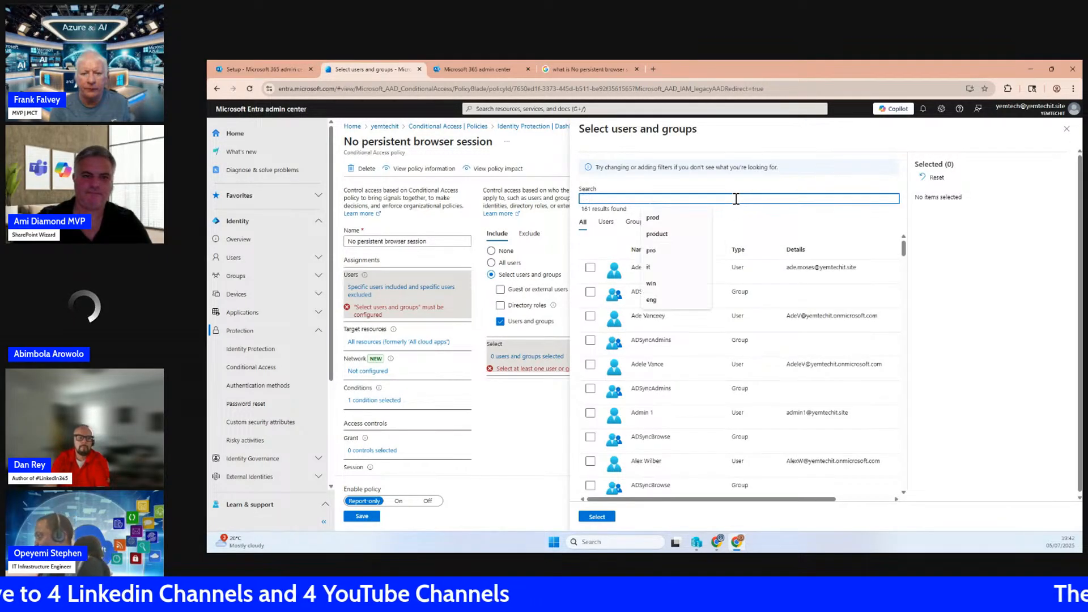
pyautogui.write('it')
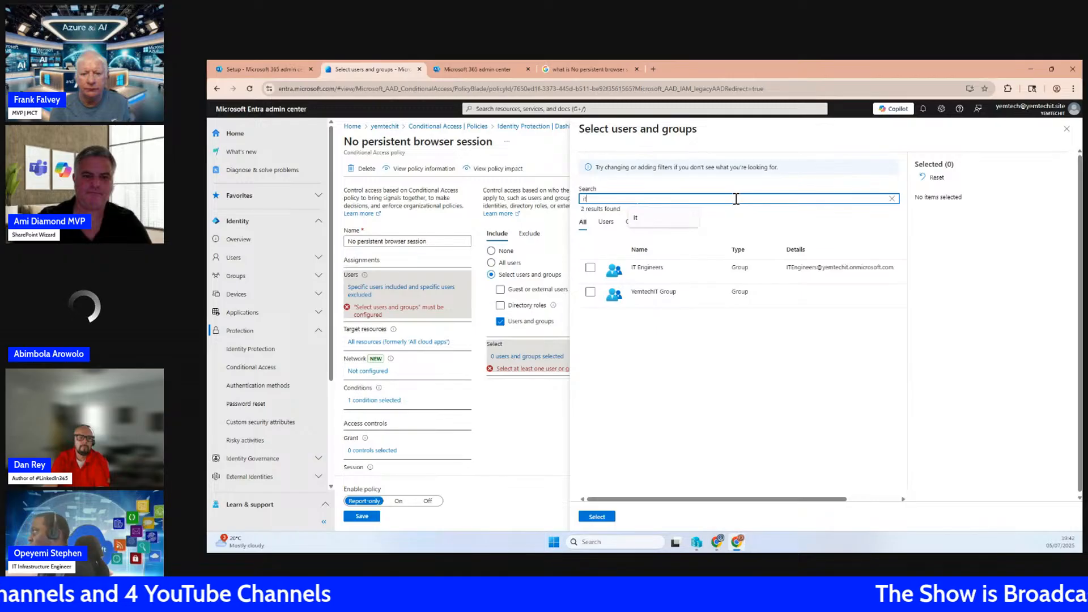
pyautogui.click(590, 267)
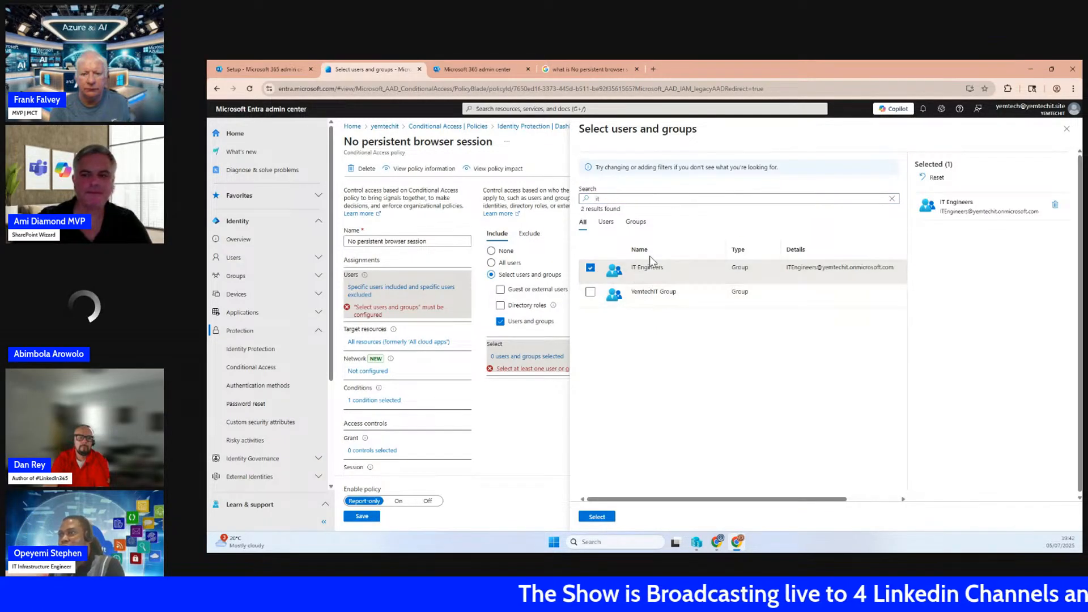
pyautogui.click(597, 518)
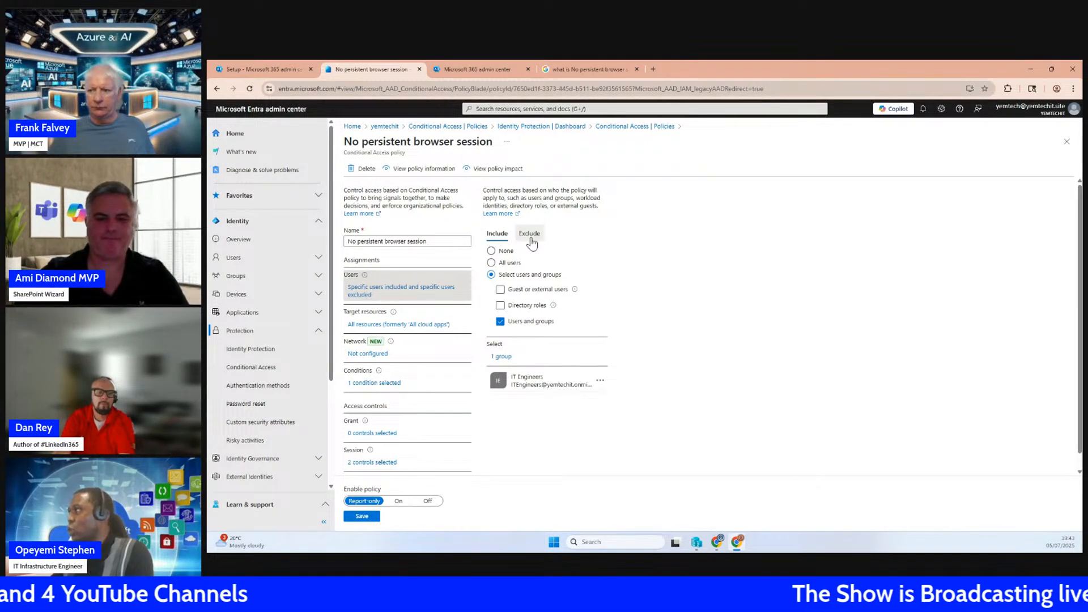
# Examine which user account is excluded from the No persistent browser session policy
pyautogui.click(531, 234)
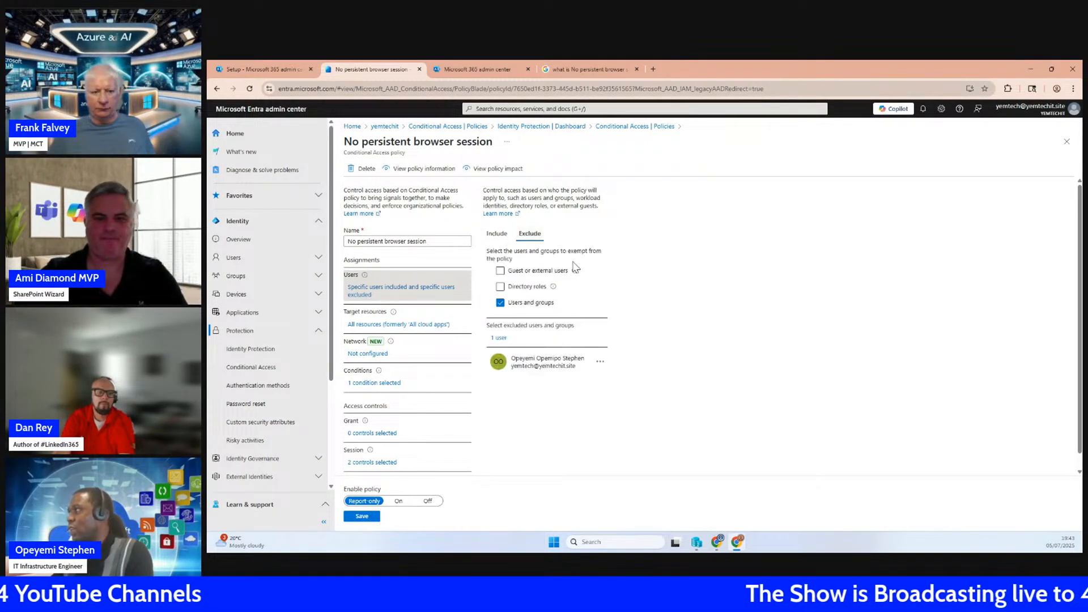
pyautogui.moveTo(522, 366)
pyautogui.mouseDown()
pyautogui.moveTo(564, 359)
pyautogui.moveTo(506, 360)
pyautogui.mouseUp()
pyautogui.click(522, 366)
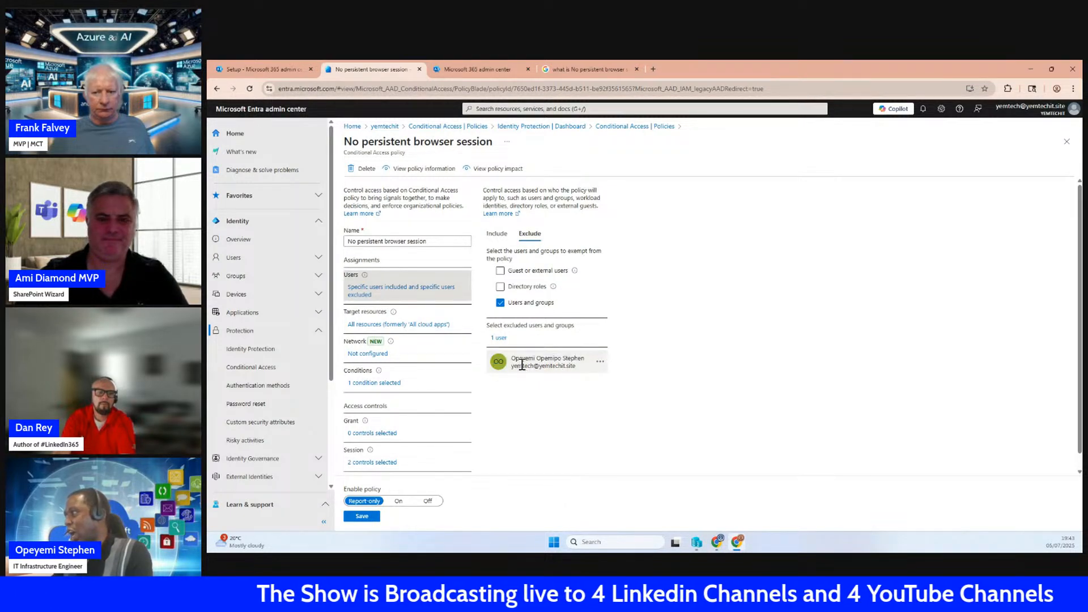
pyautogui.moveTo(516, 360); pyautogui.dragTo(582, 368)
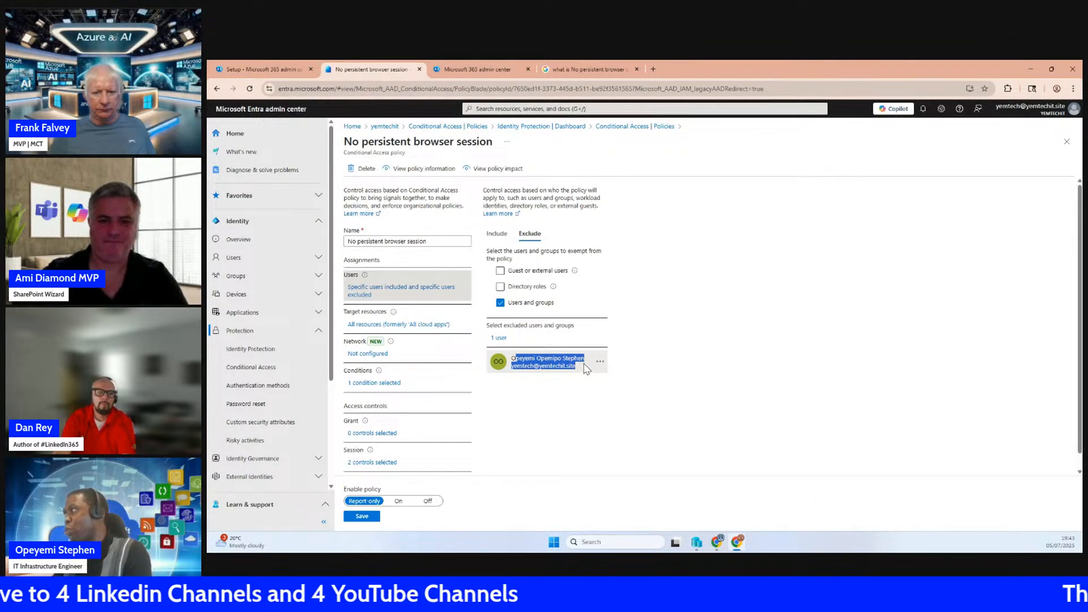
pyautogui.click(527, 361)
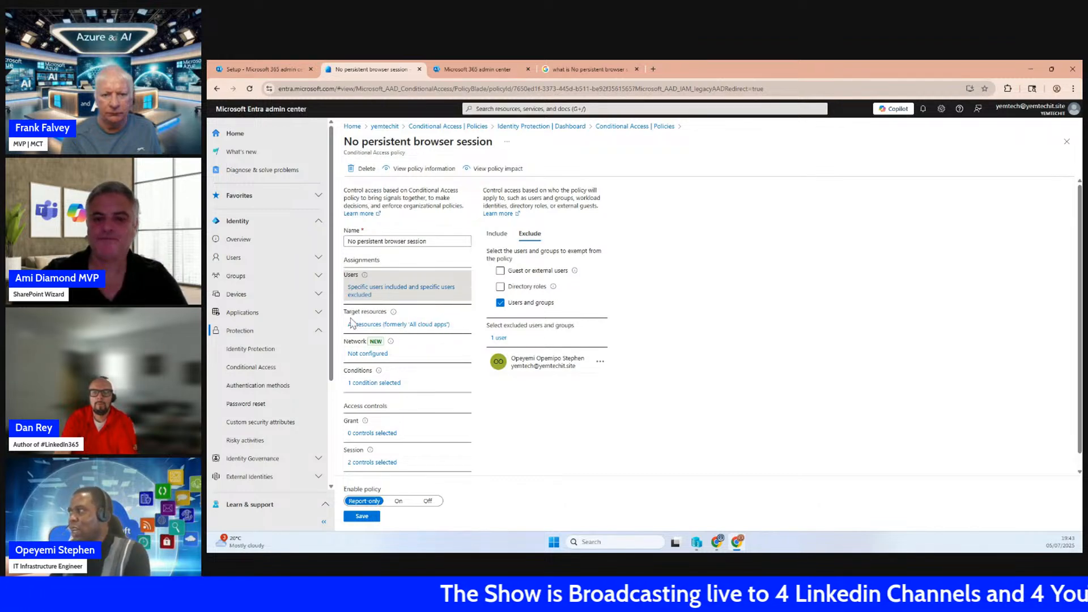
# Review the policy's target resources, set Enable policy to On and save the policy
pyautogui.click(422, 326)
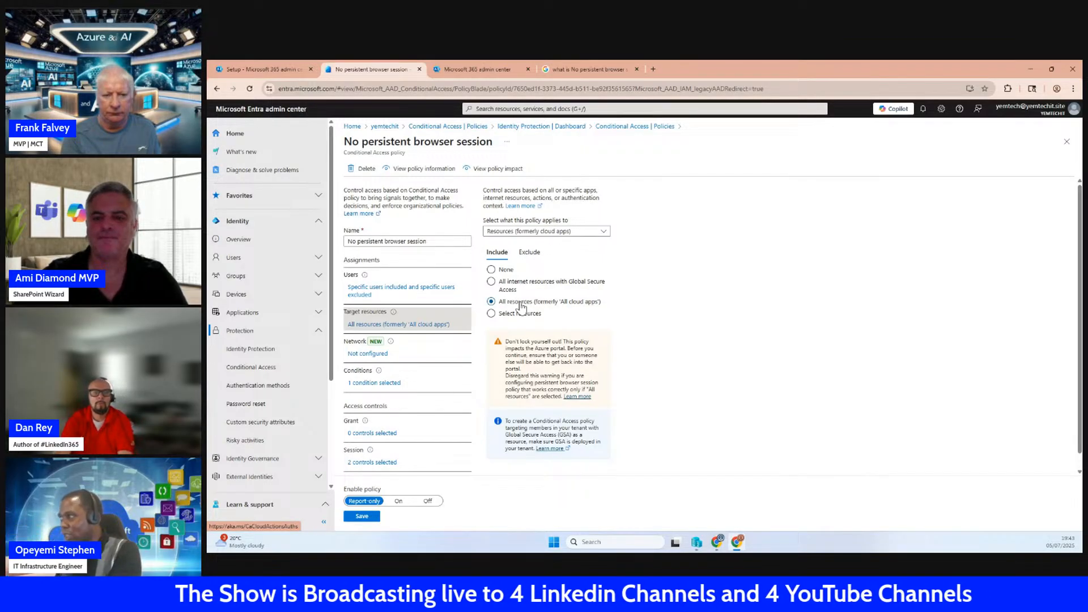
pyautogui.click(399, 502)
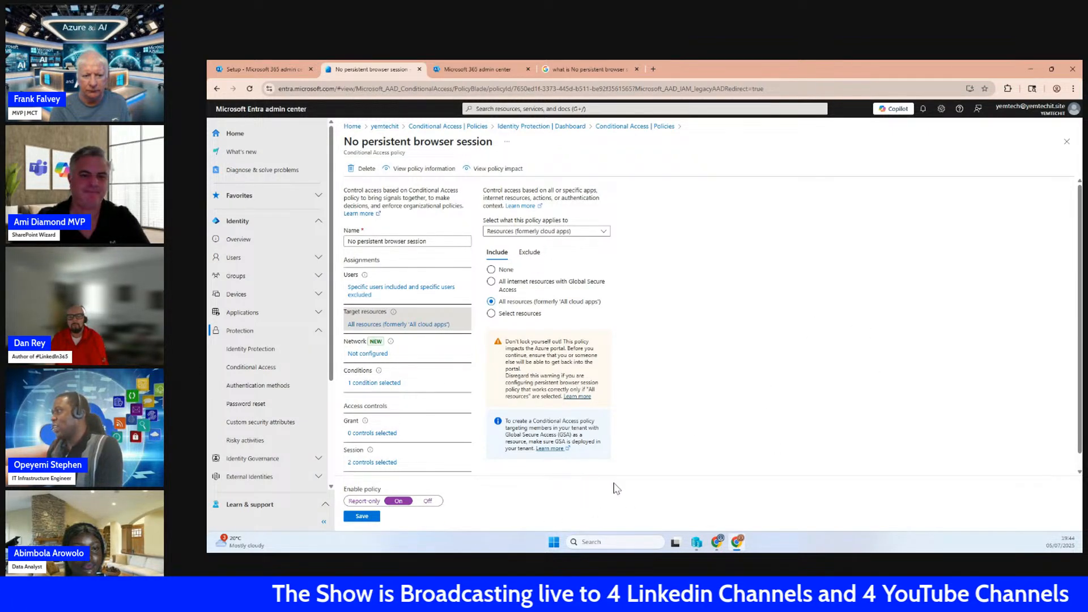
pyautogui.click(362, 516)
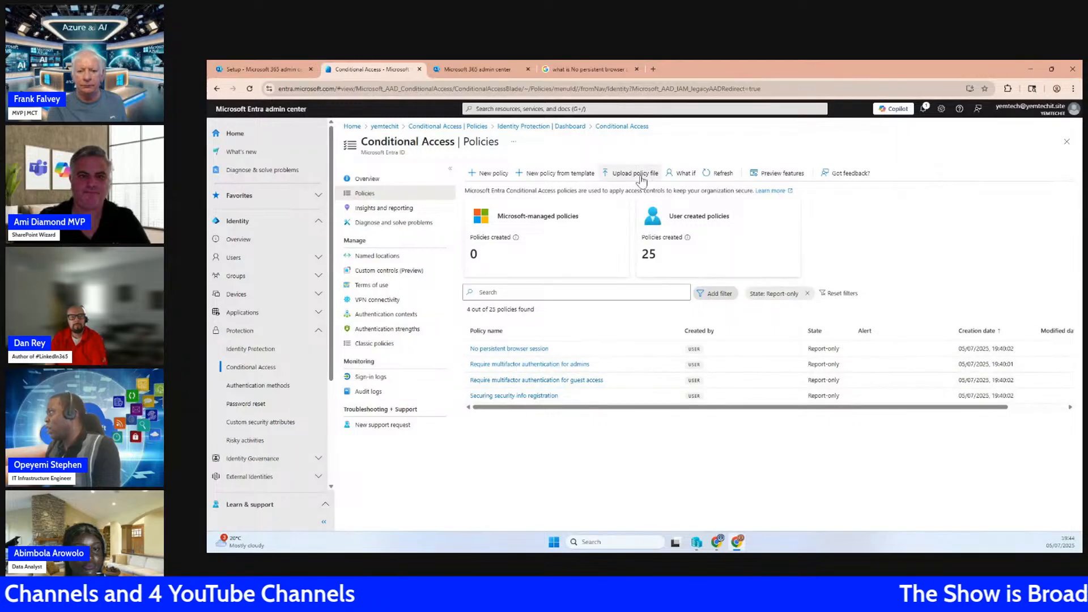
# Refresh the list of Report-only Conditional Access policies and glance at the deployment guides in the Microsoft 365 admin center
pyautogui.click(720, 176)
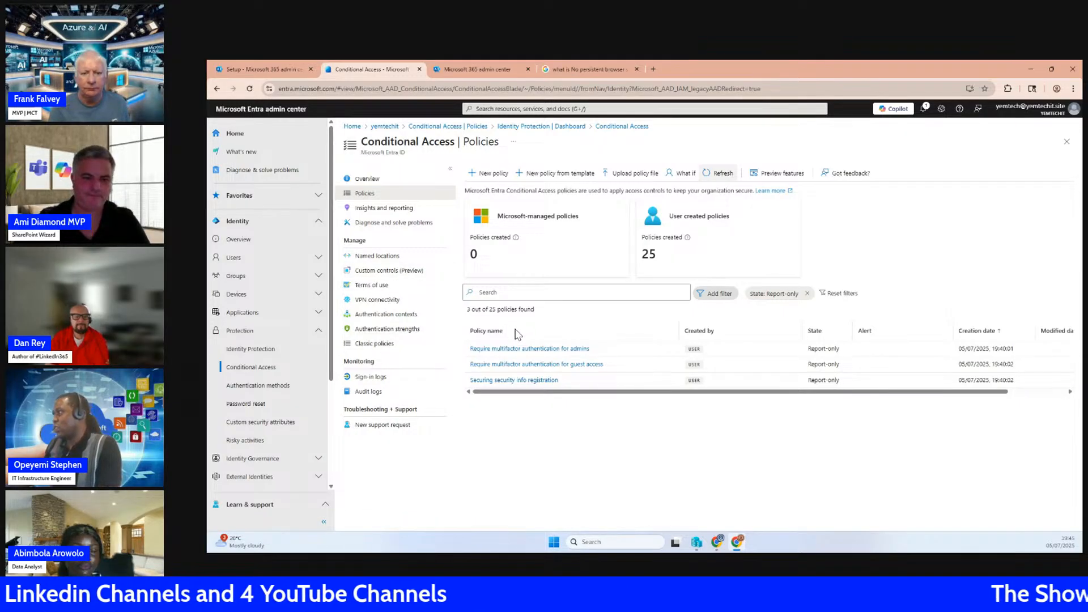
pyautogui.click(292, 69)
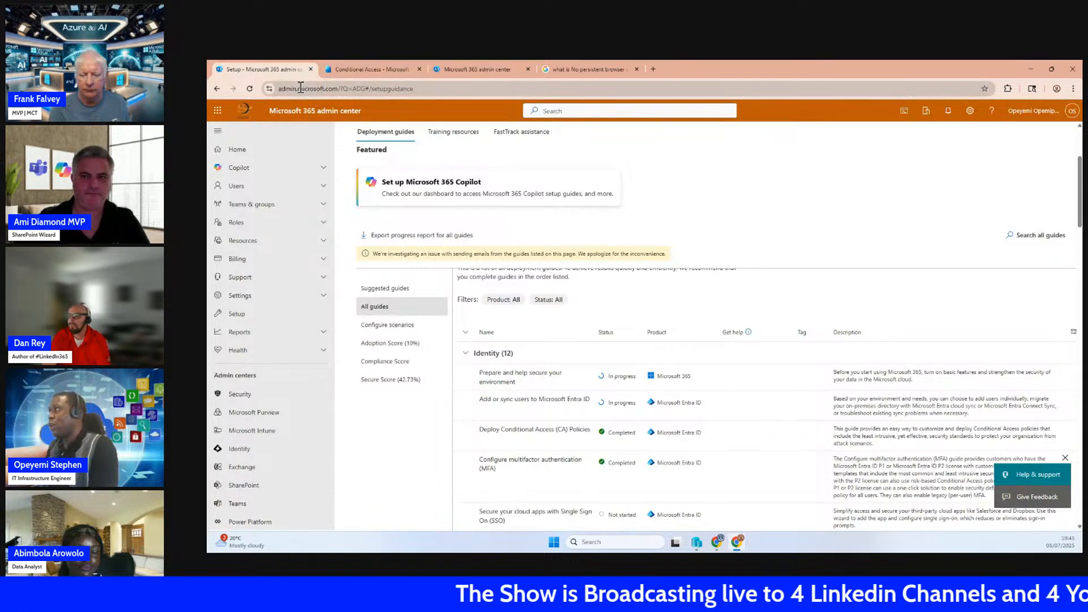
pyautogui.click(368, 70)
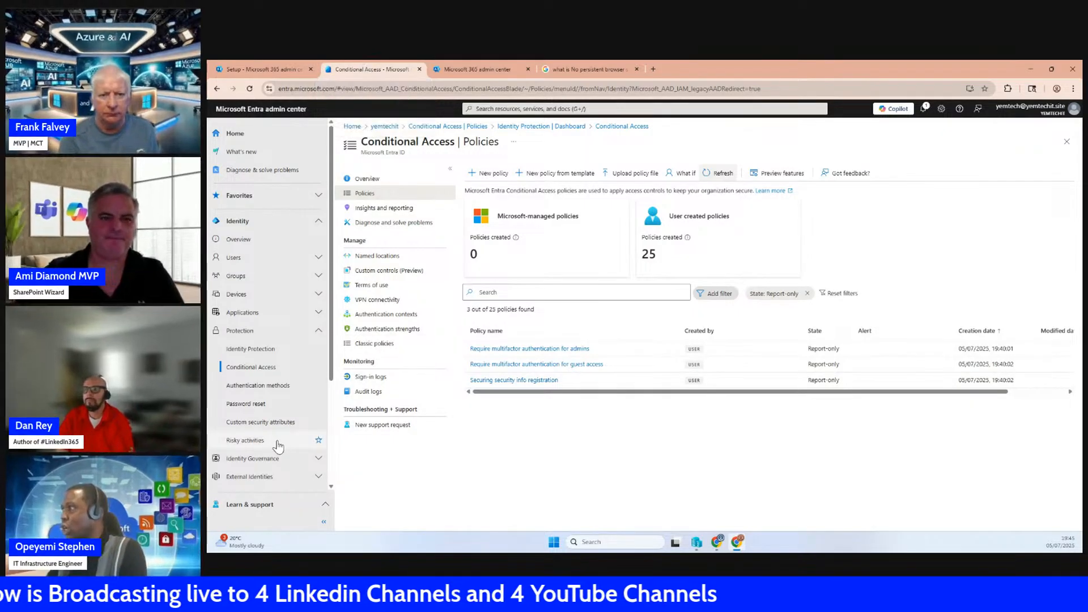
# Open the templates for creating a new Conditional Access policy and browse the Zero Trust, Remote work, Protect administrator and Emerging threats categories
pyautogui.click(256, 350)
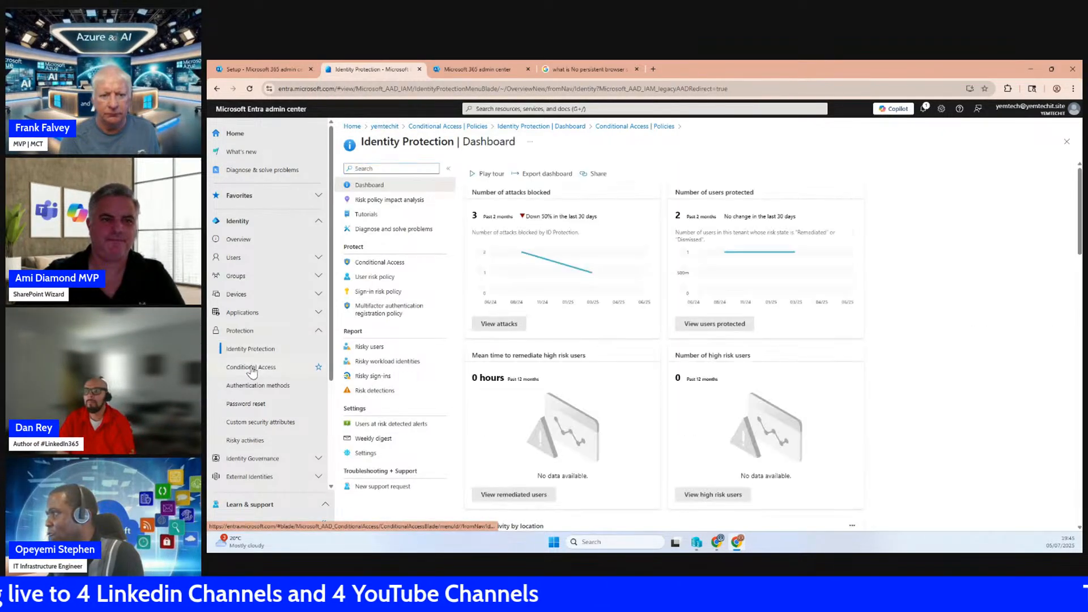
pyautogui.click(252, 367)
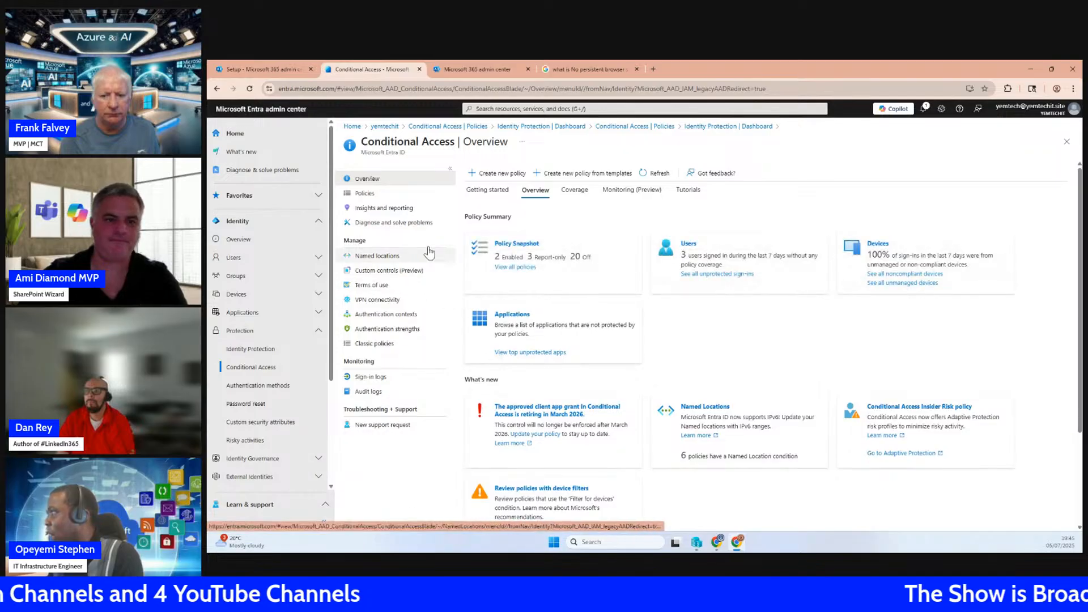
pyautogui.click(365, 194)
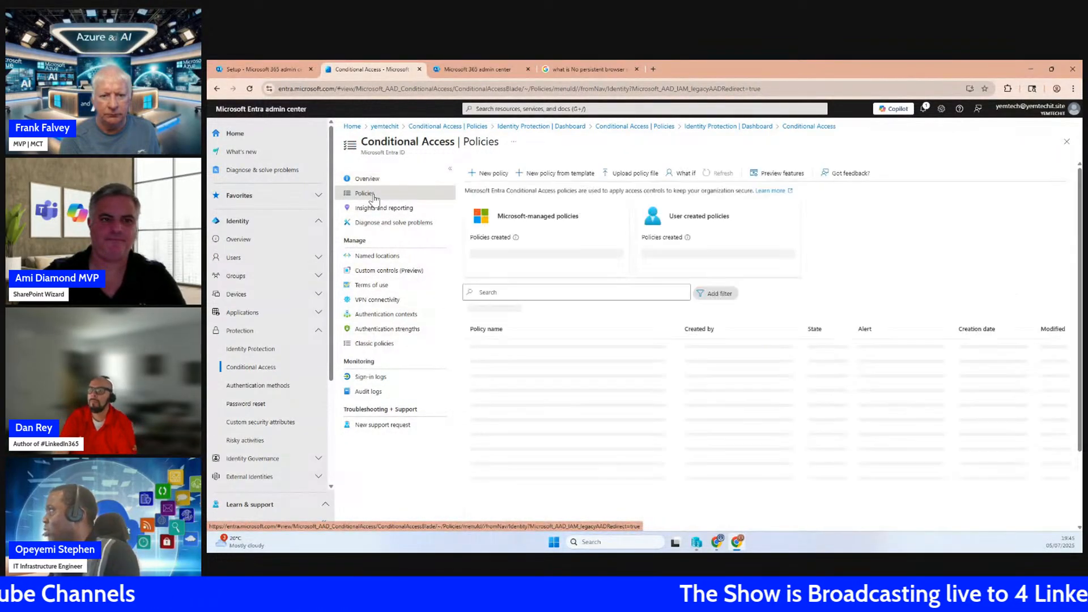
pyautogui.click(578, 175)
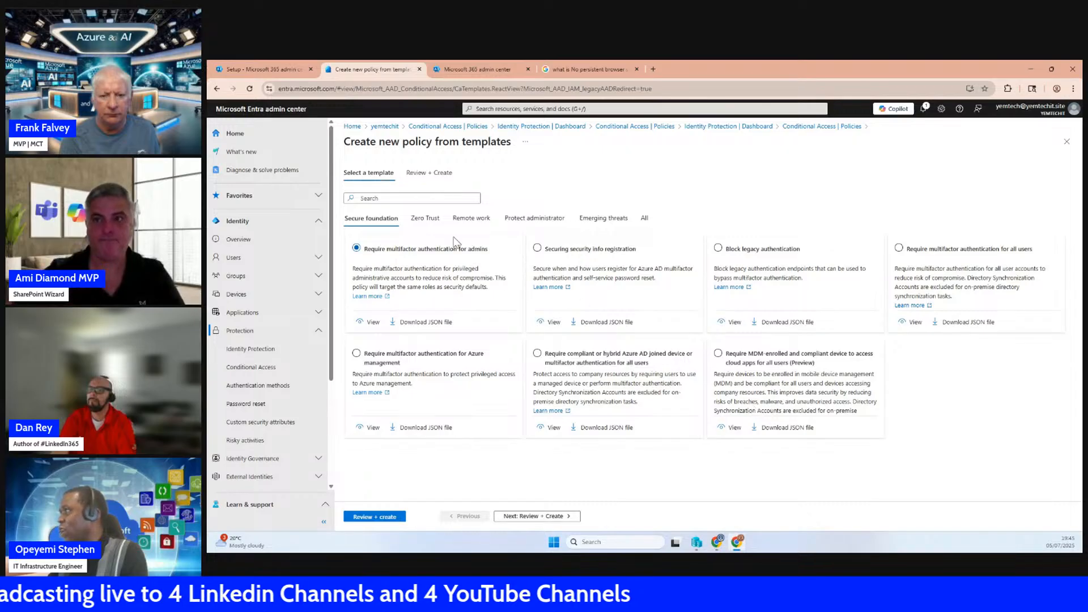
pyautogui.click(425, 219)
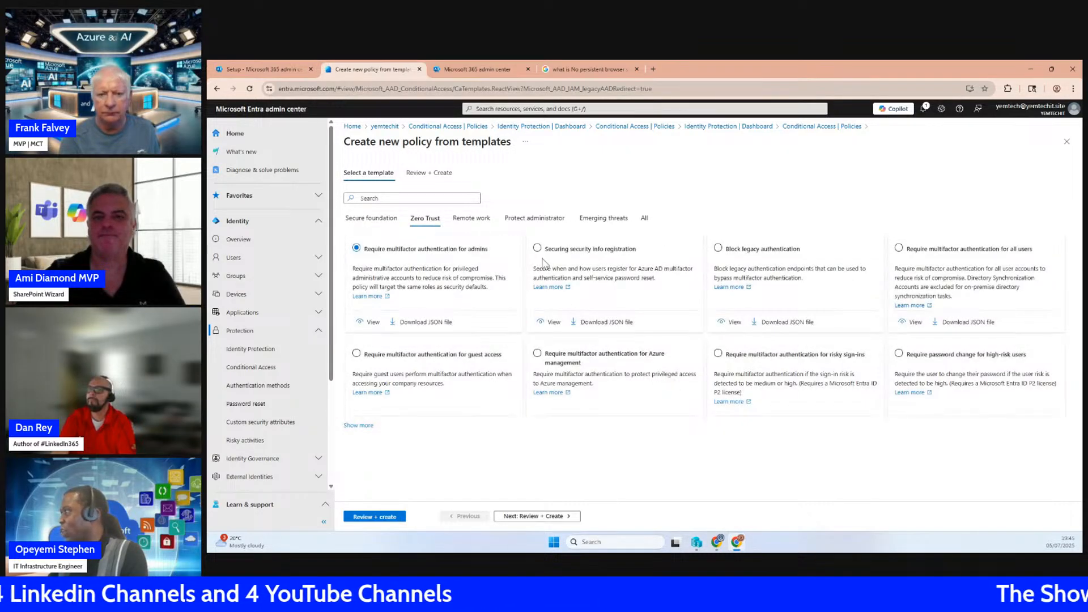
pyautogui.click(472, 219)
pyautogui.click(542, 220)
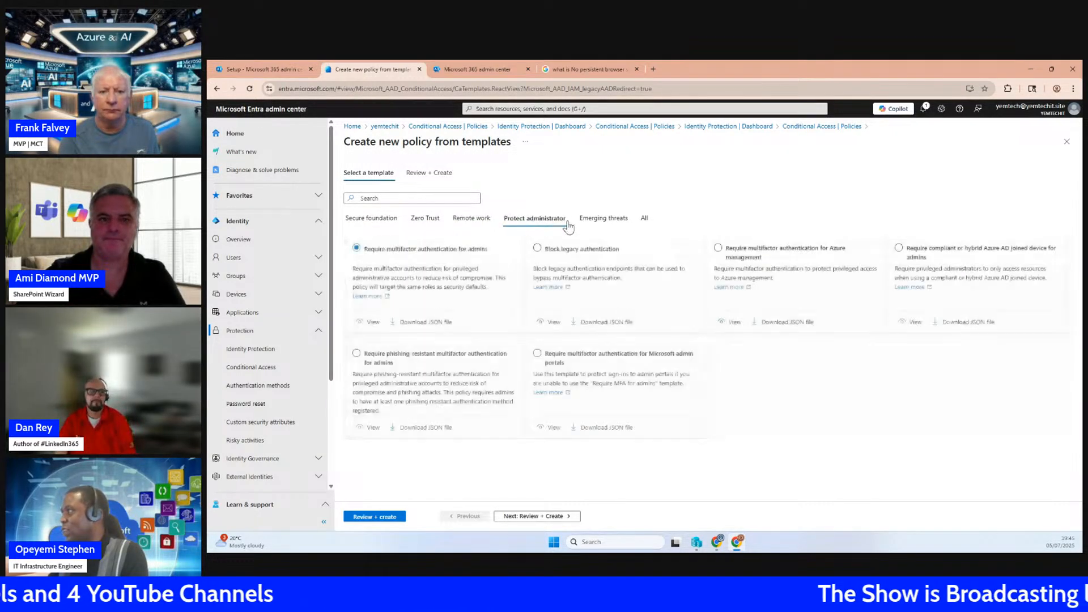
pyautogui.click(590, 220)
pyautogui.click(428, 220)
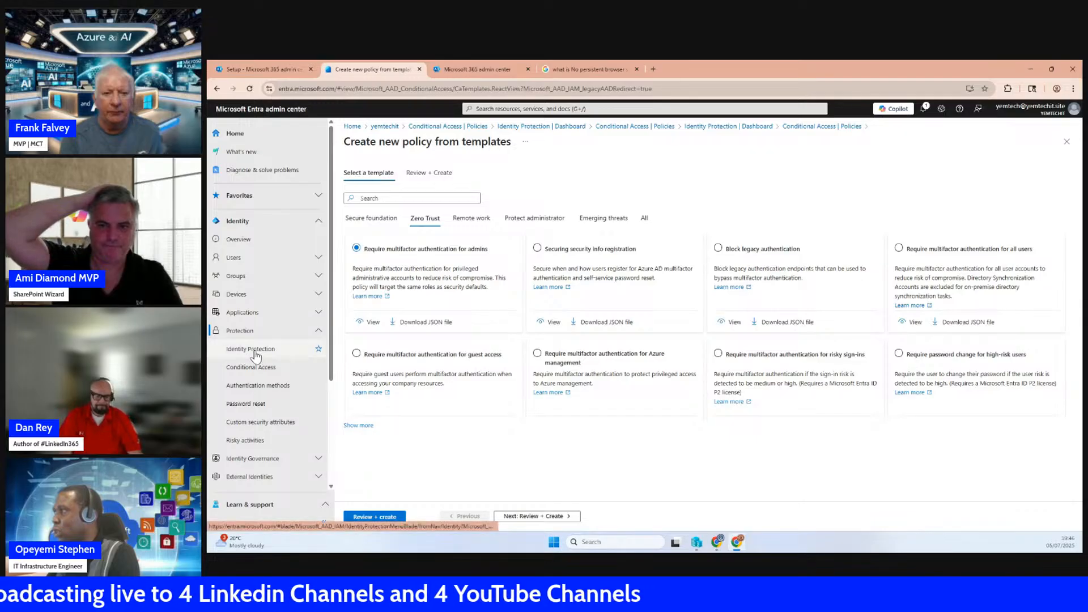
# Return to the unfiltered Conditional Access policies list and examine which policies are in the Report-only state
pyautogui.click(250, 349)
pyautogui.click(252, 368)
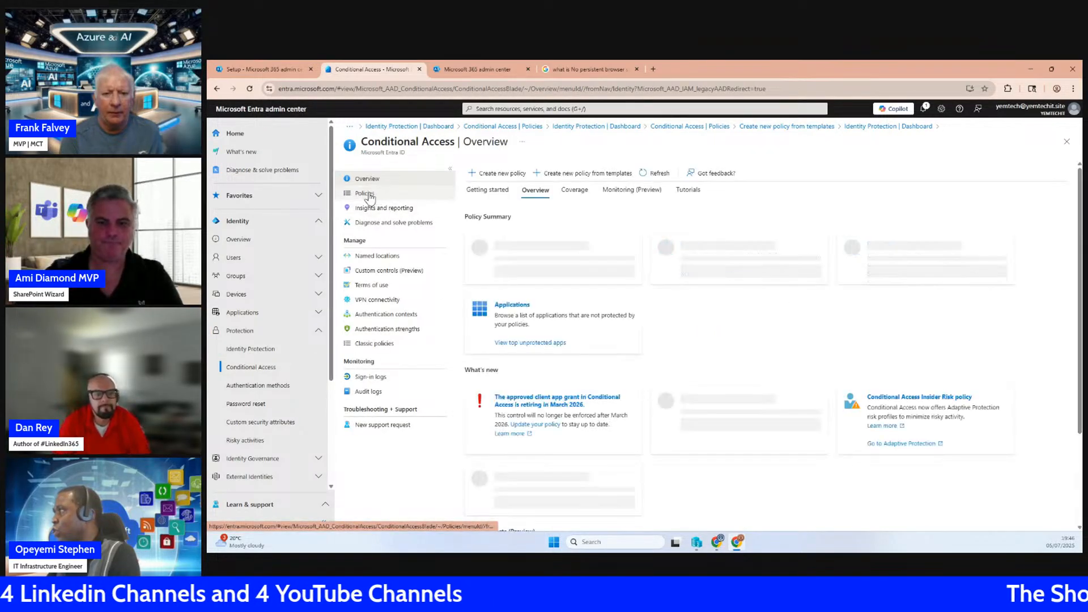
pyautogui.click(366, 194)
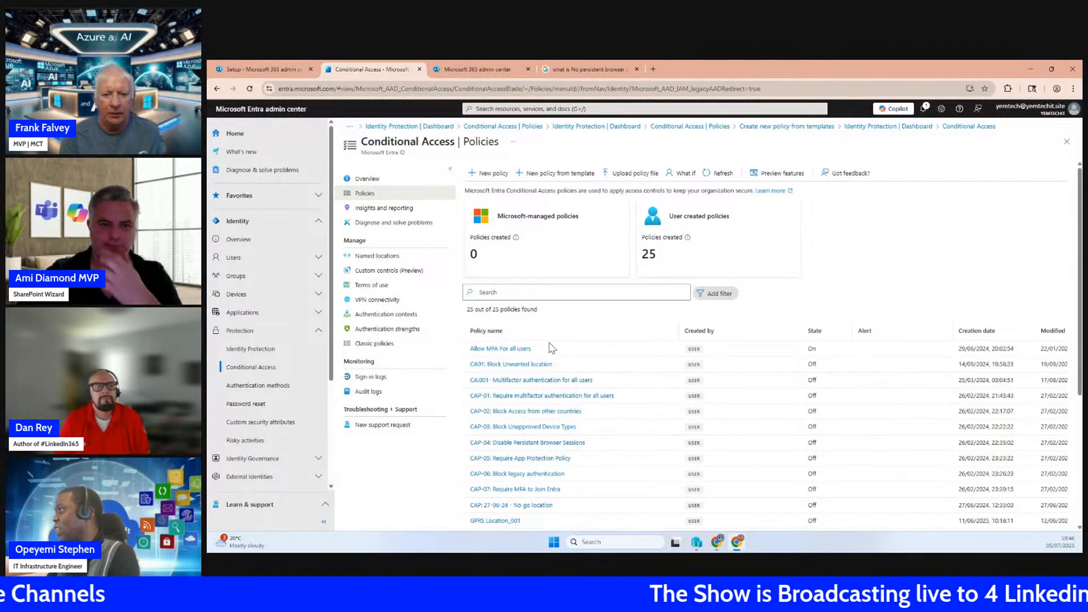
pyautogui.scroll(-2, 534, 417)
pyautogui.scroll(-2, 533, 422)
pyautogui.scroll(3, 527, 428)
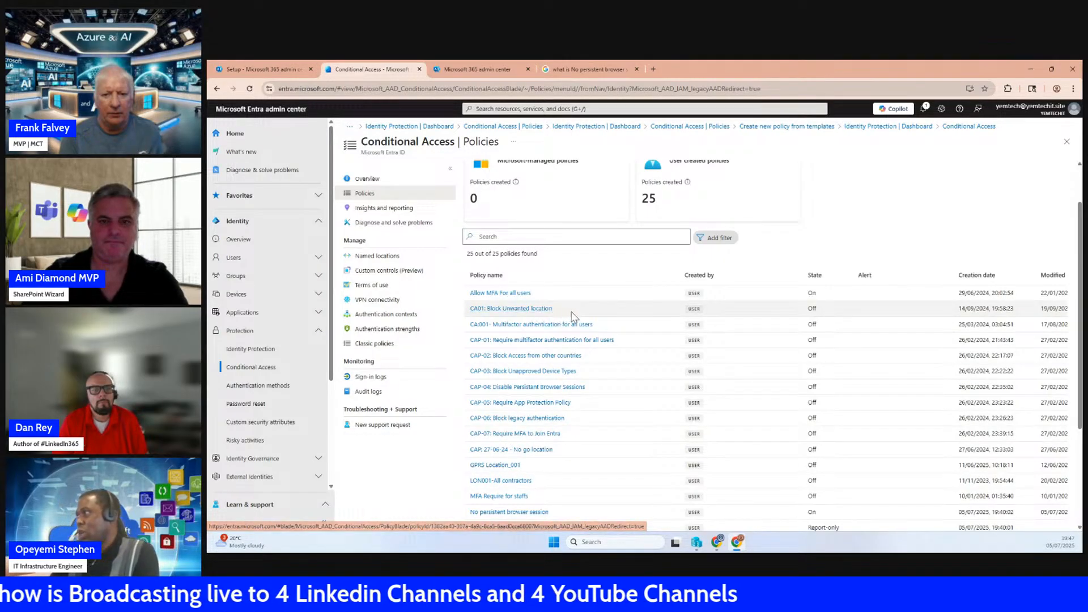
pyautogui.scroll(-3, 646, 346)
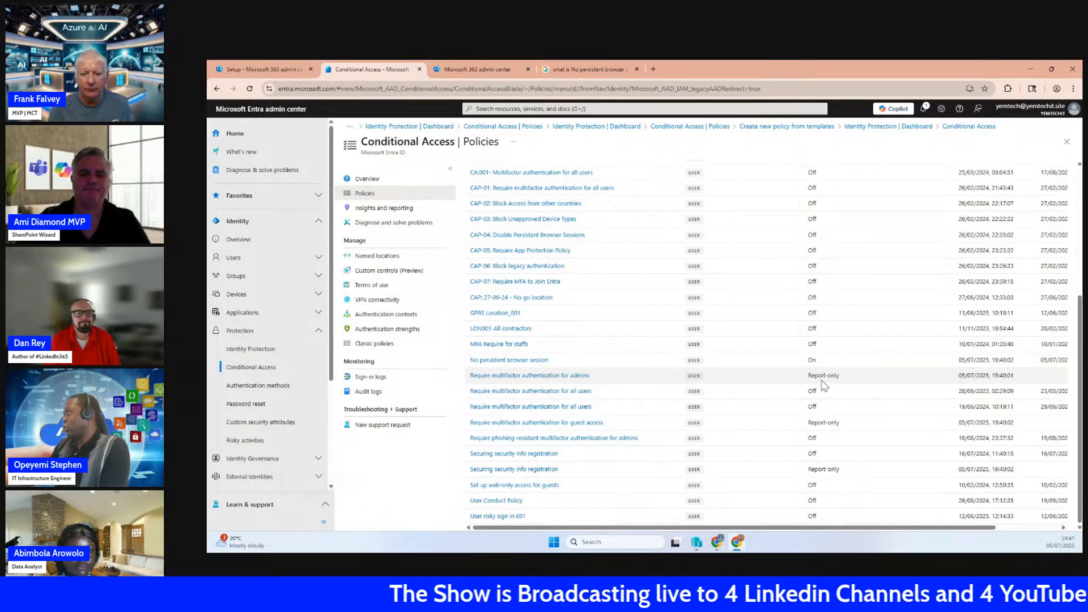
pyautogui.moveTo(823, 378); pyautogui.dragTo(849, 376)
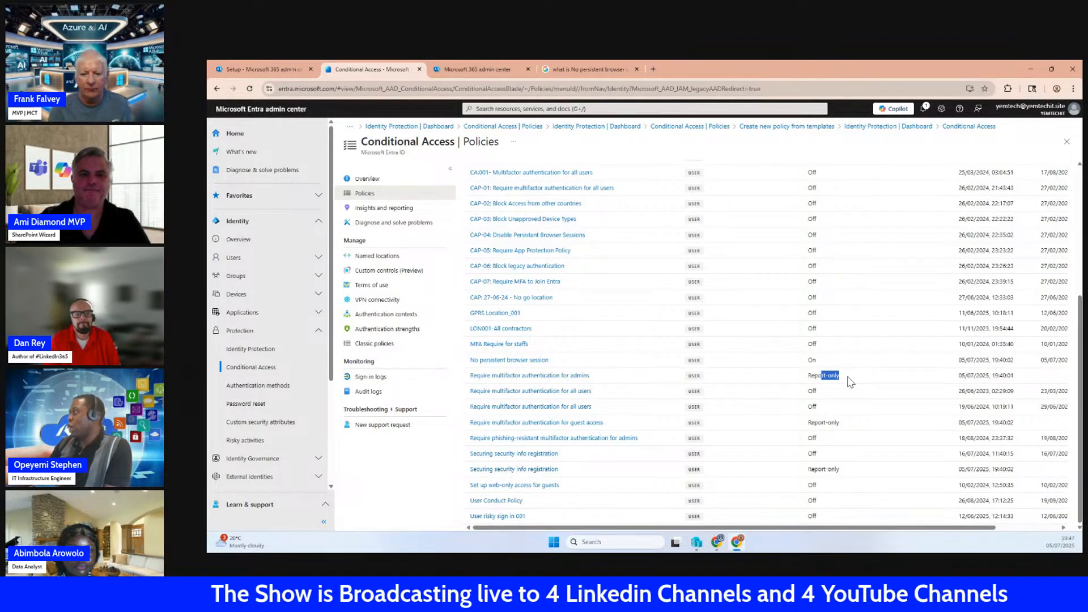
pyautogui.moveTo(810, 376); pyautogui.dragTo(842, 376)
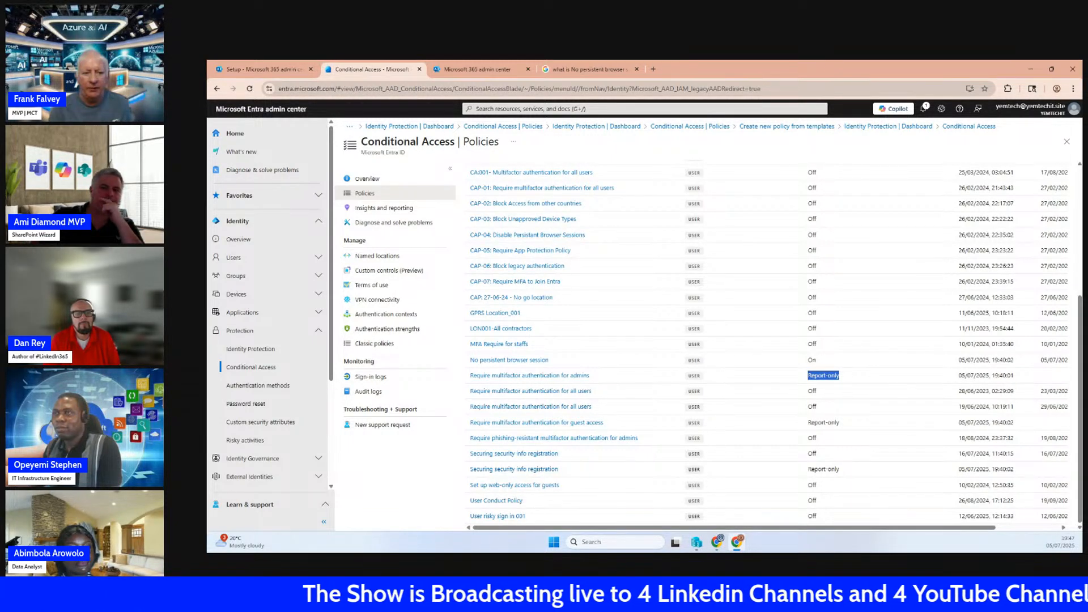
pyautogui.click(461, 70)
pyautogui.click(371, 69)
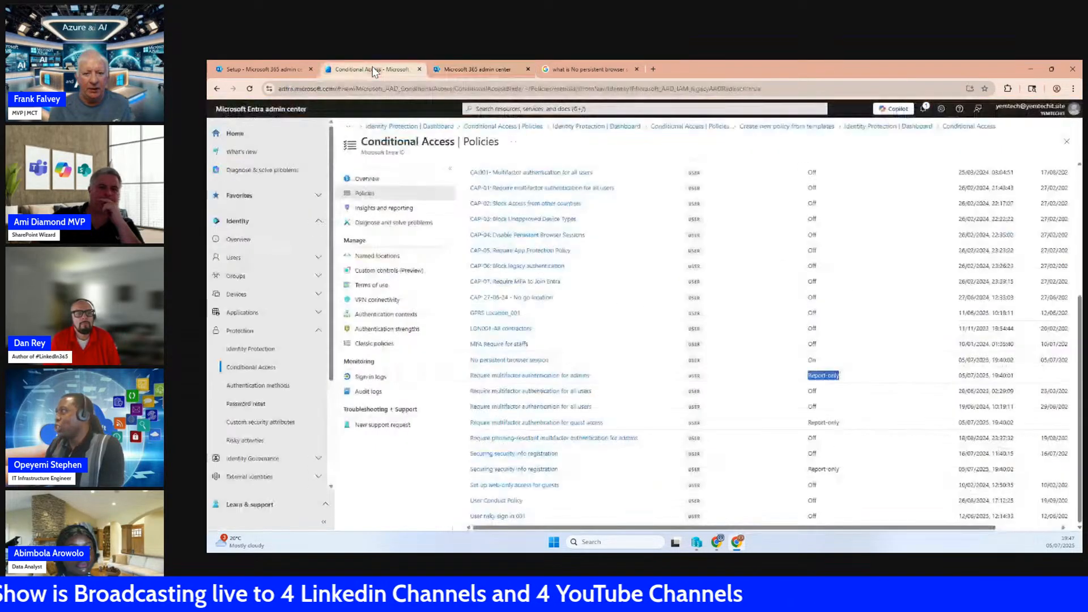
# Start the Deploy Conditional Access (CA) Policies guide in the Microsoft 365 admin center and choose the Zero Trust (Recommended) template category
pyautogui.click(267, 70)
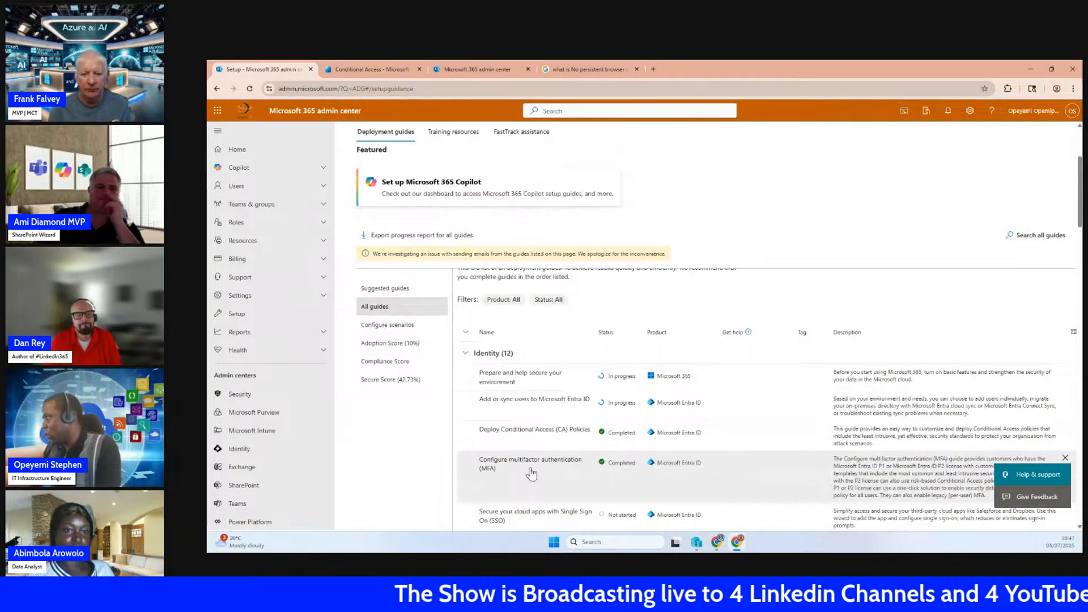
pyautogui.click(535, 434)
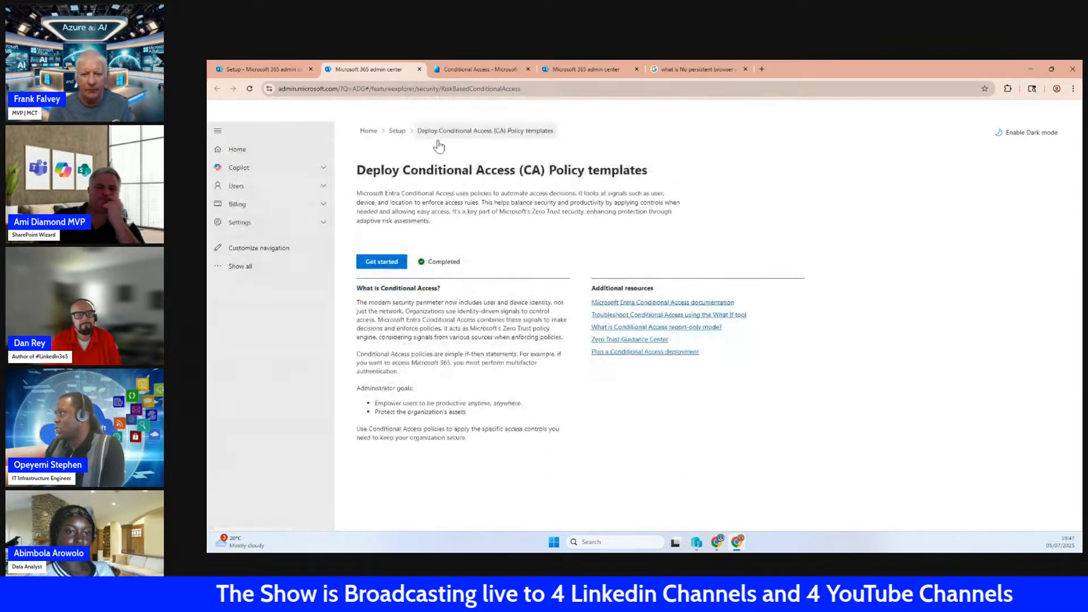
pyautogui.click(383, 264)
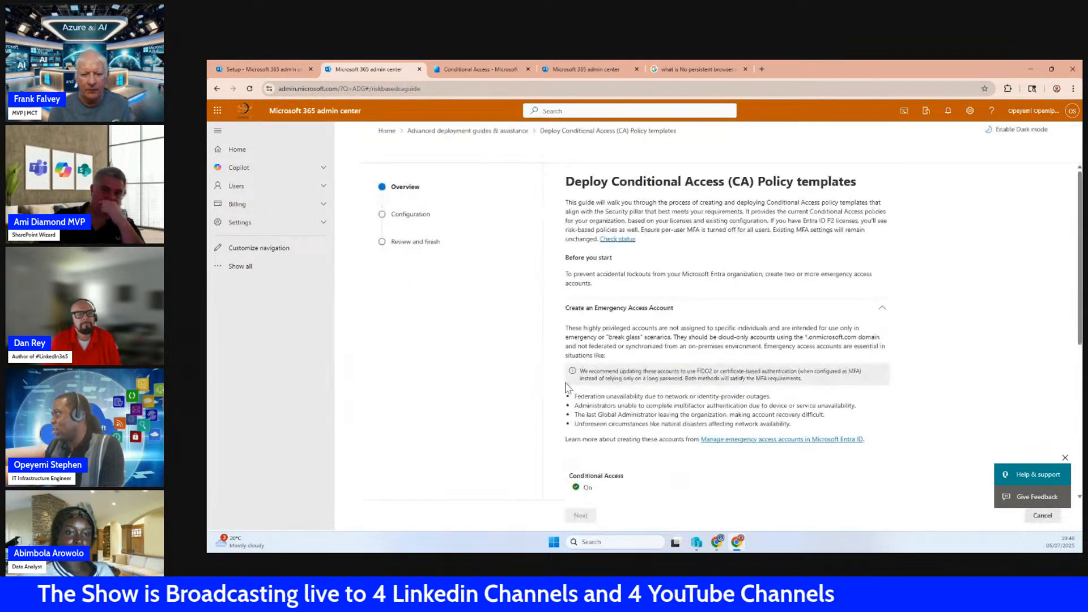
pyautogui.scroll(-5, 632, 448)
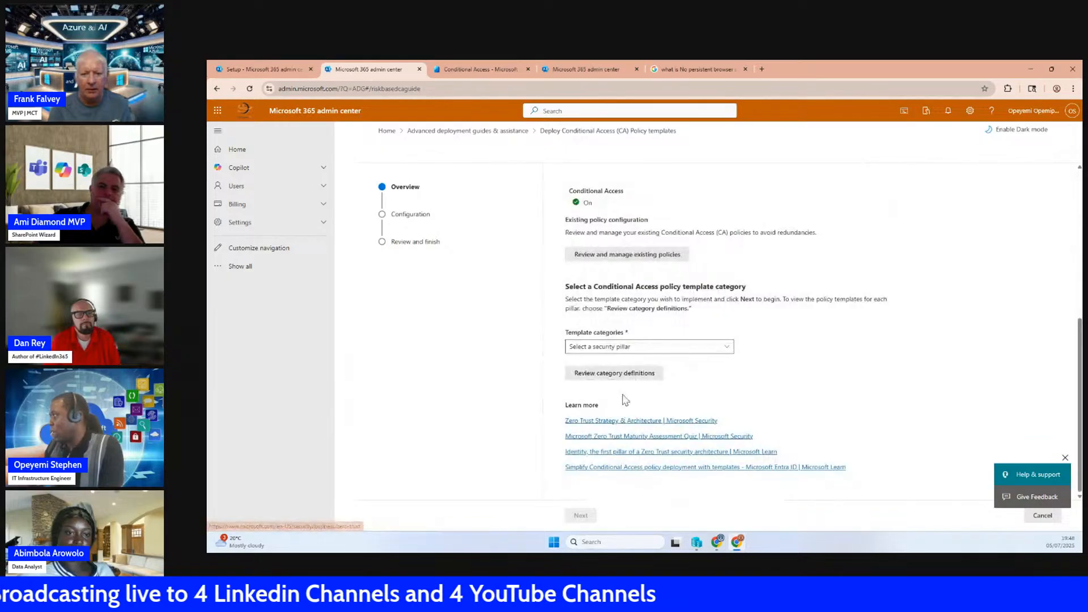
pyautogui.click(614, 346)
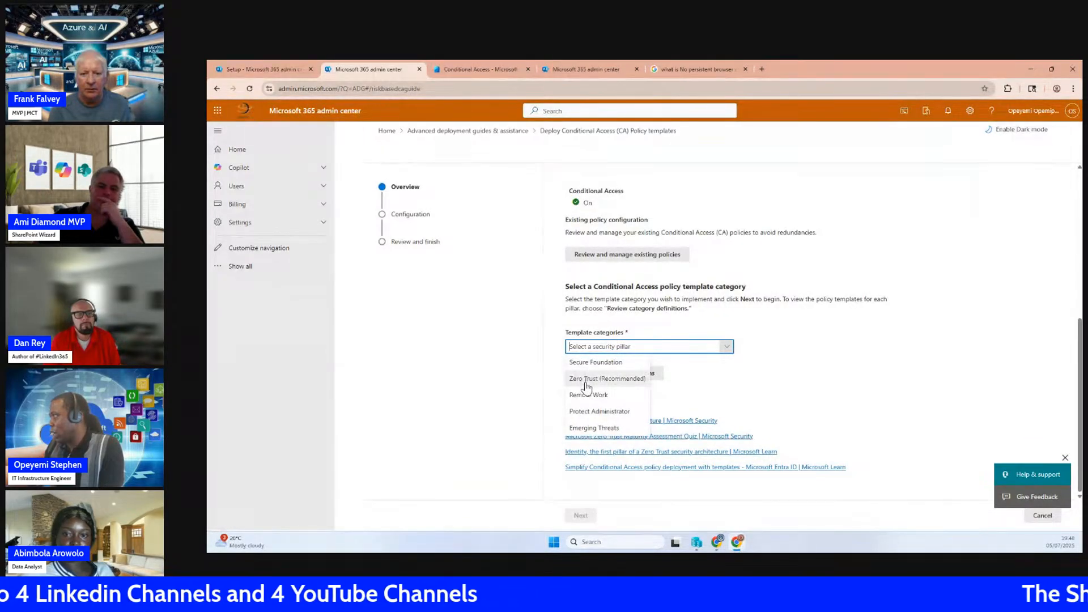
pyautogui.click(587, 379)
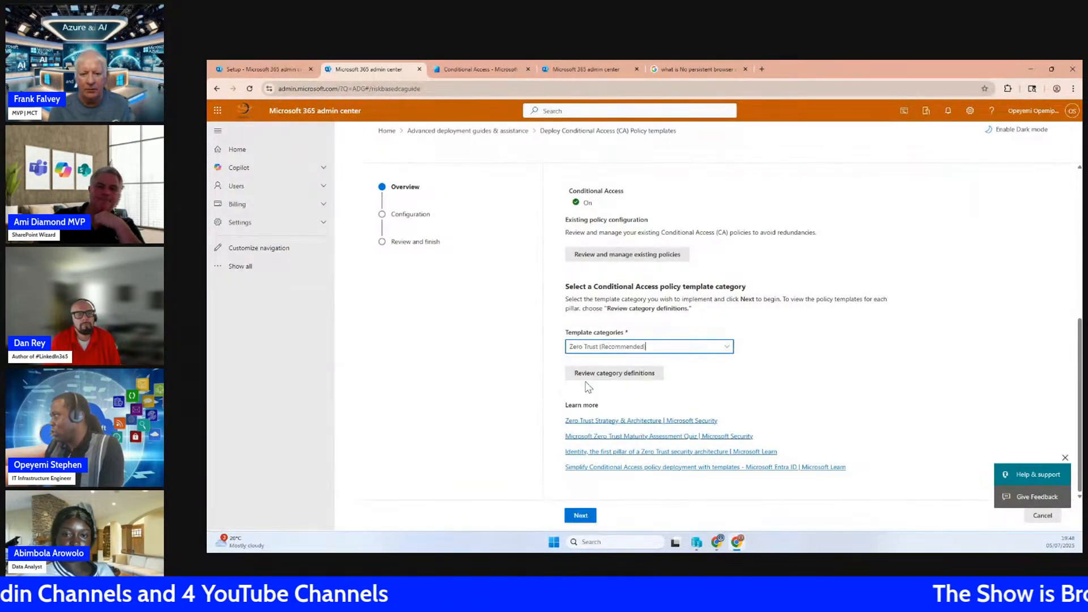
pyautogui.click(581, 516)
# Select the guest access MFA, Azure management MFA and high-risk user password change policies in Report-only mode, and continue to the authentication methods
pyautogui.scroll(-3, 640, 443)
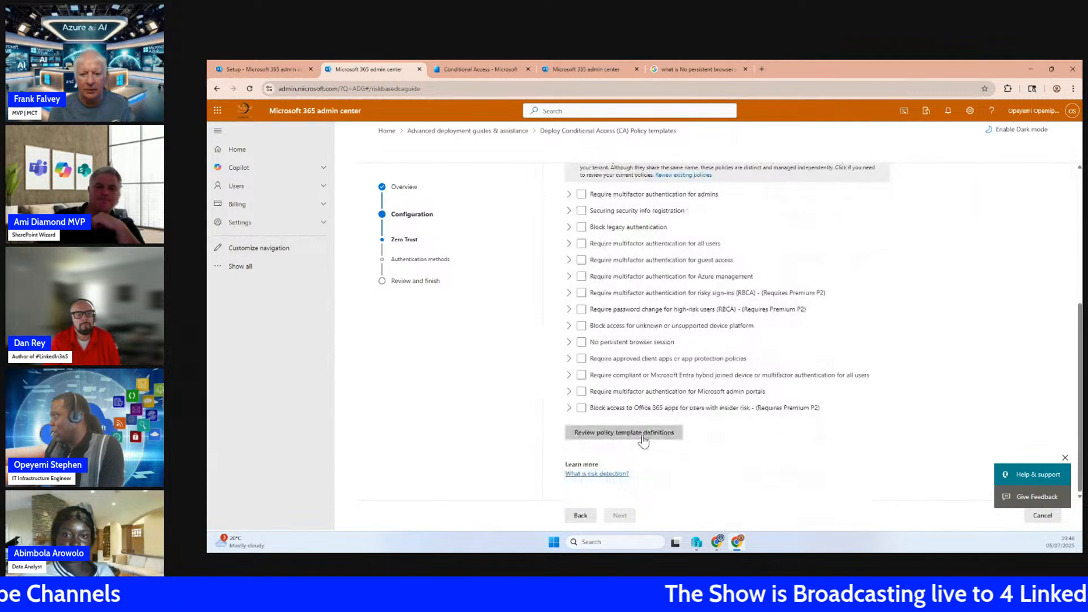
pyautogui.scroll(3, 641, 445)
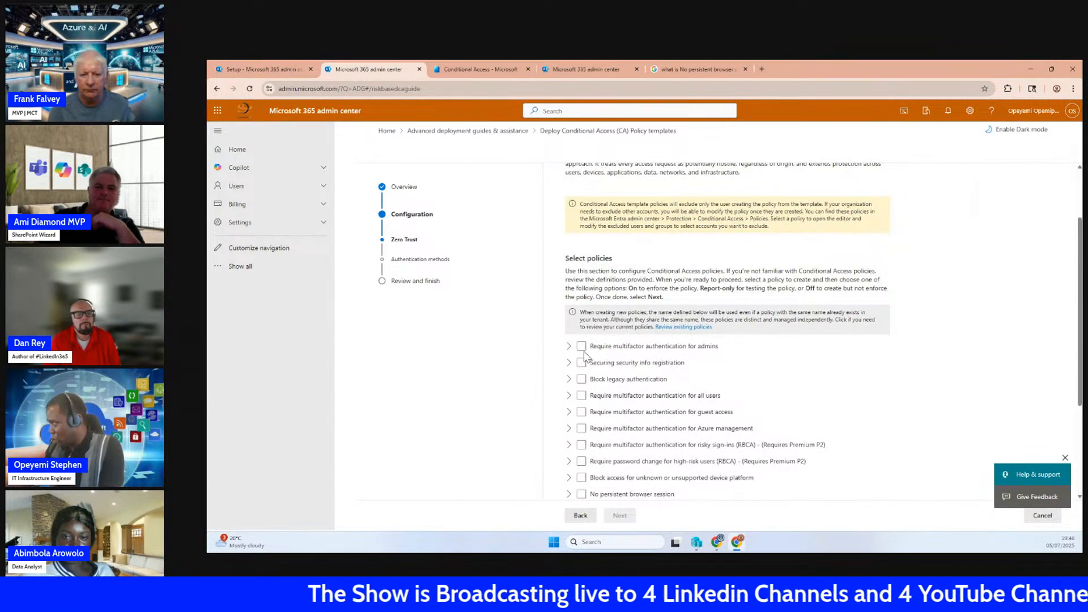
pyautogui.click(582, 413)
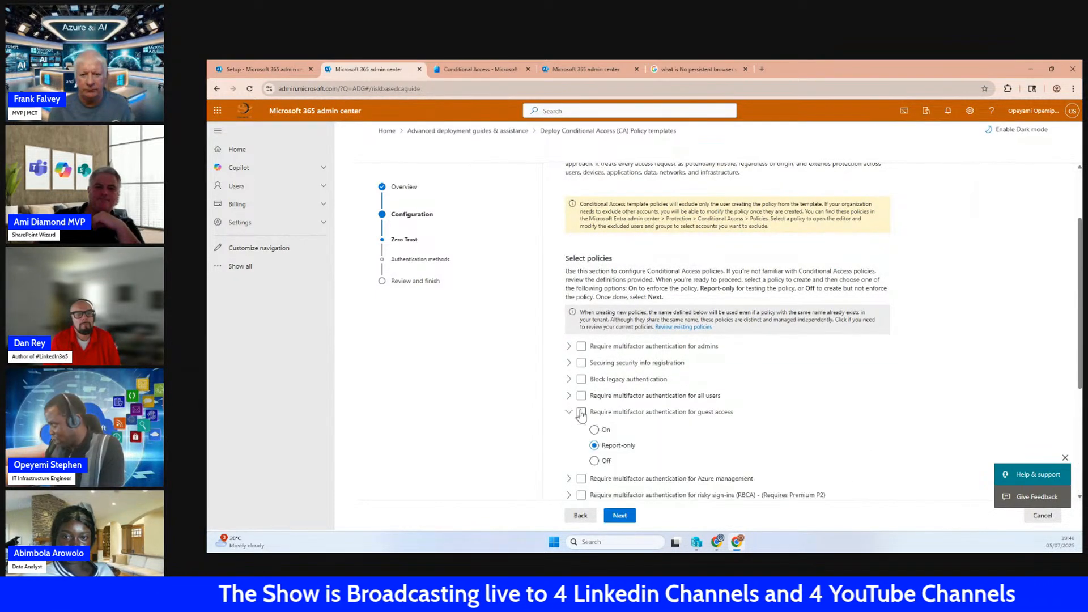
pyautogui.click(581, 479)
pyautogui.scroll(-3, 582, 476)
pyautogui.click(583, 410)
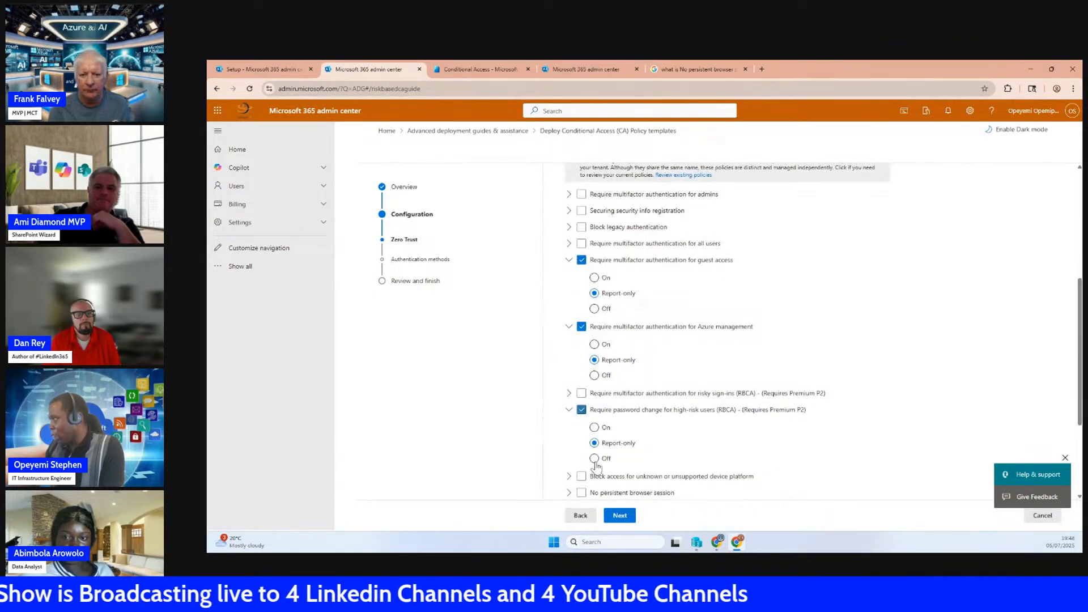
pyautogui.click(620, 515)
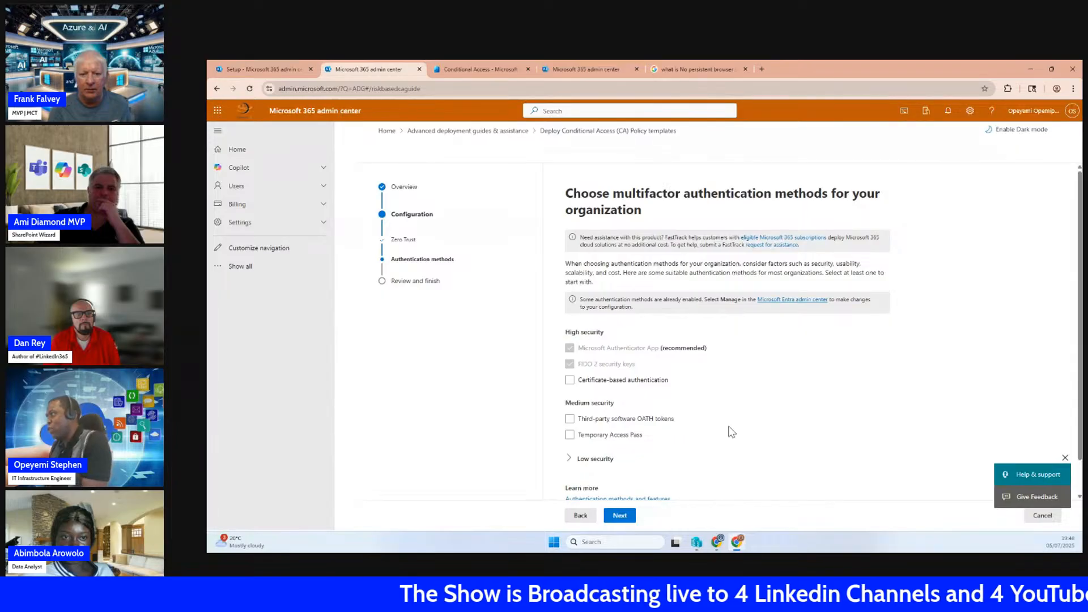
# Examine the high-, medium- and low-security multifactor authentication methods, including the SMS and phone call options
pyautogui.moveTo(576, 333); pyautogui.dragTo(622, 336)
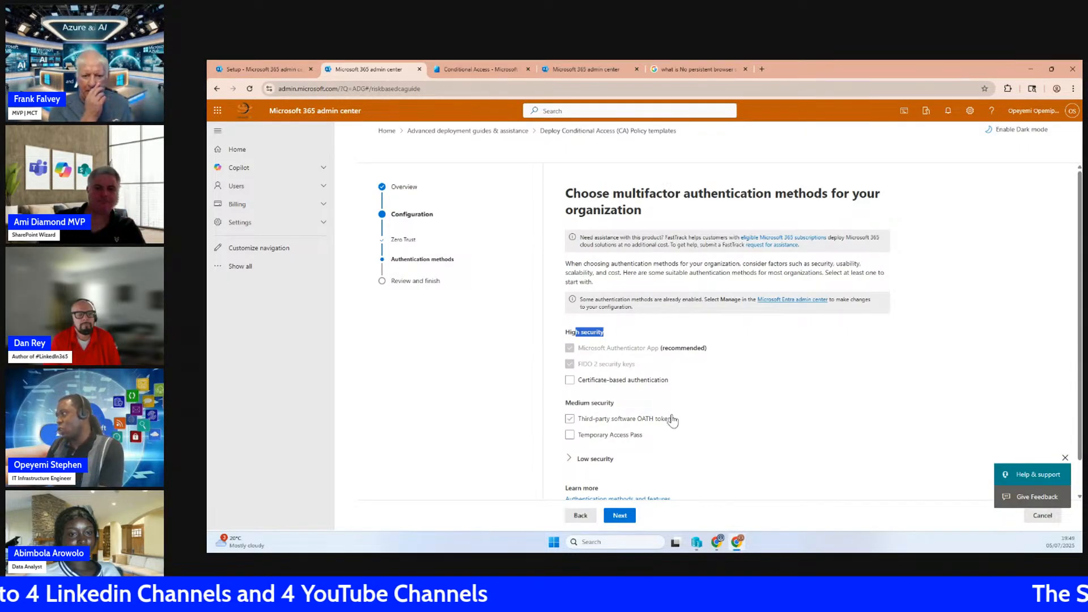
pyautogui.scroll(-2, 673, 419)
pyautogui.click(574, 425)
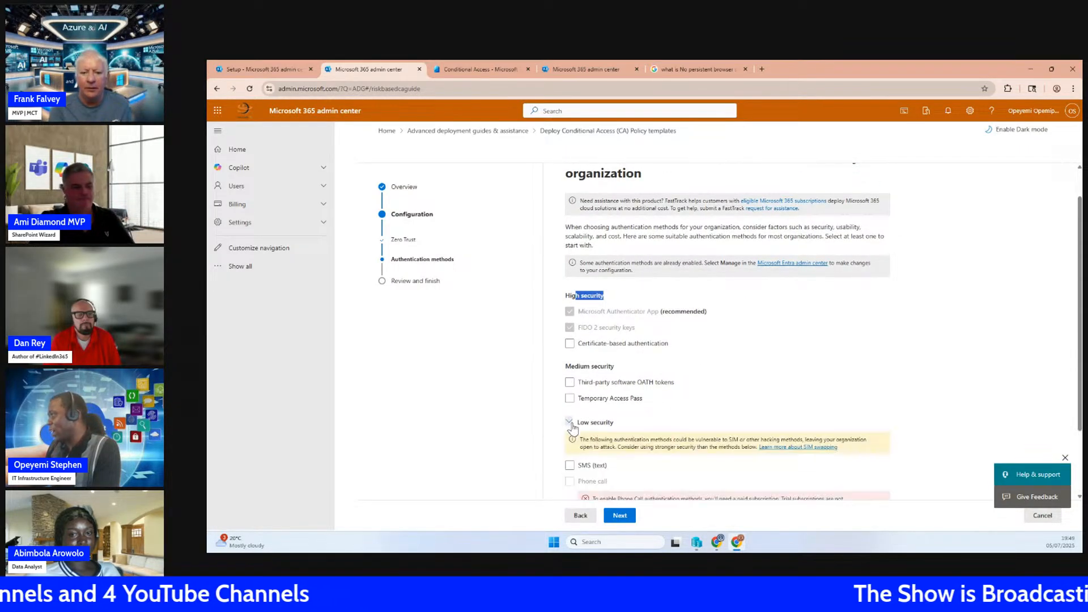
pyautogui.scroll(-3, 624, 419)
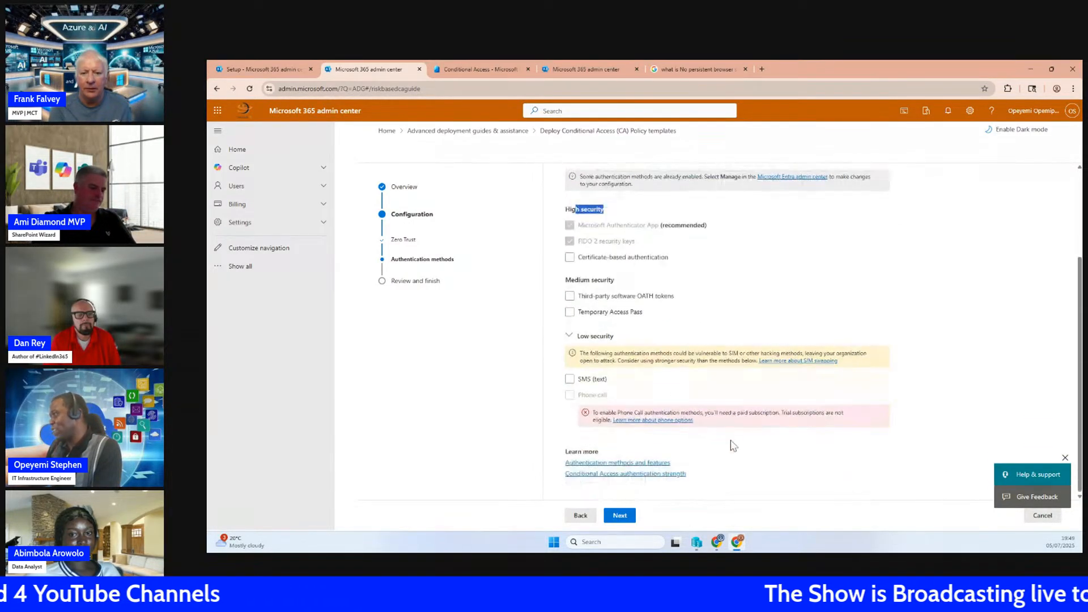
pyautogui.click(570, 379)
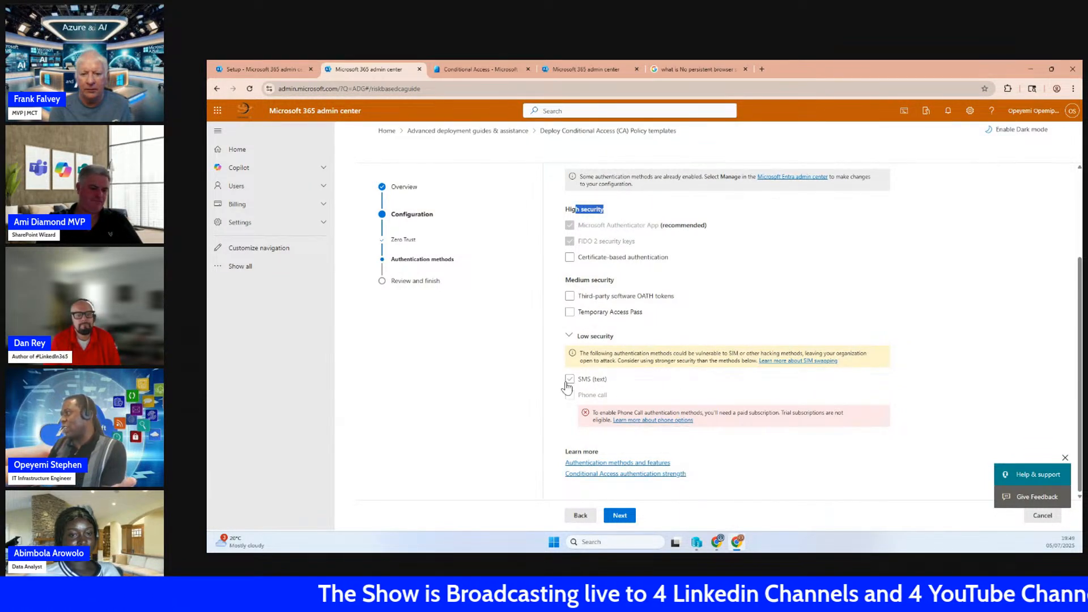
pyautogui.click(570, 379)
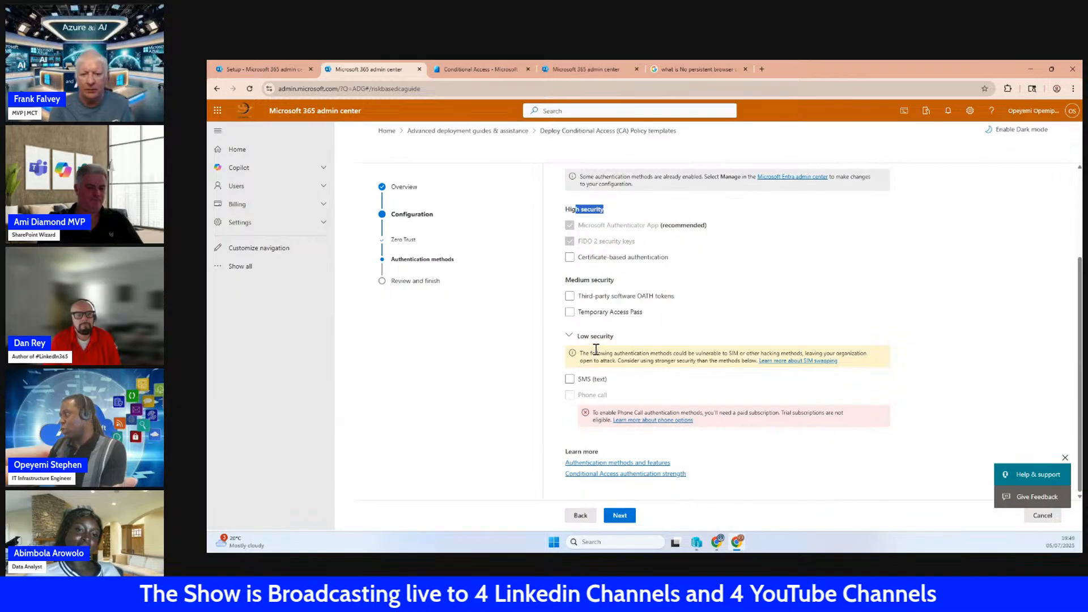
pyautogui.click(570, 379)
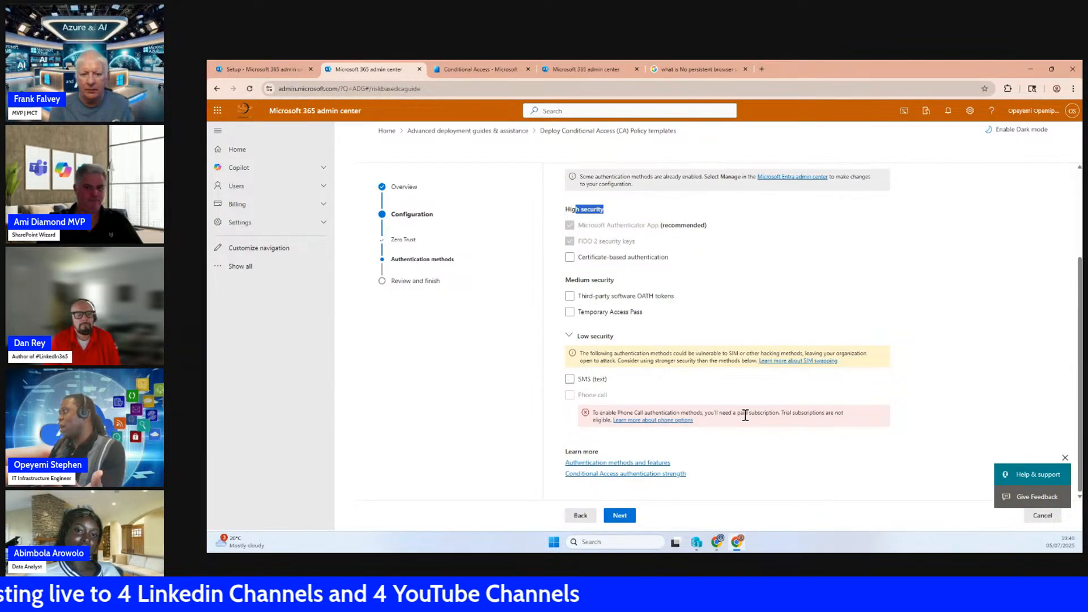